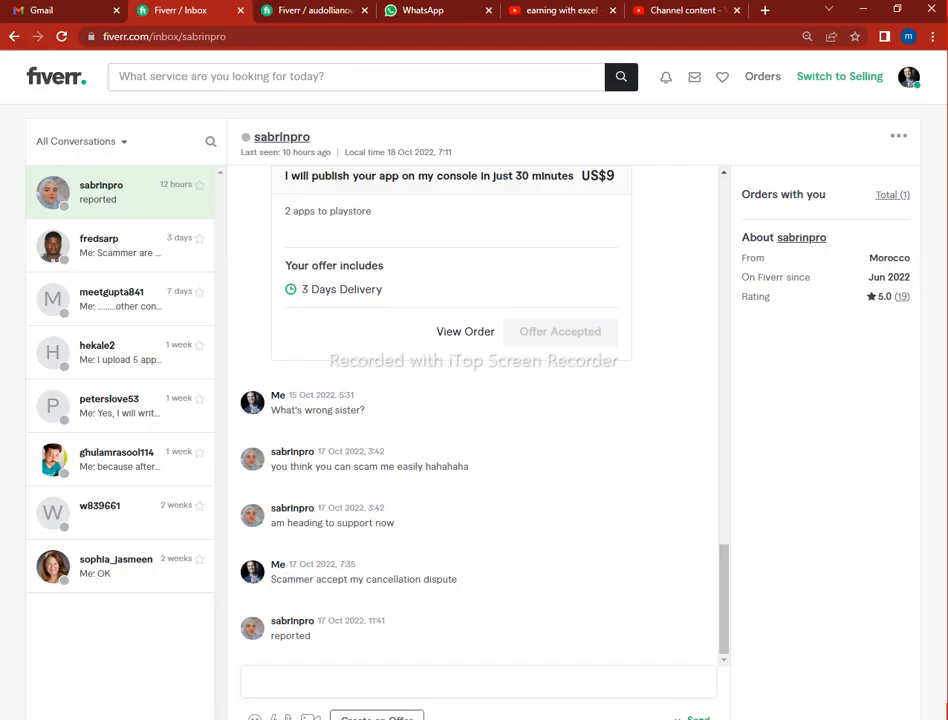
# Switch to the bank statement workbook in Excel and add leading spaces before the first statement entry in A3.
pyautogui.click(864, 13)
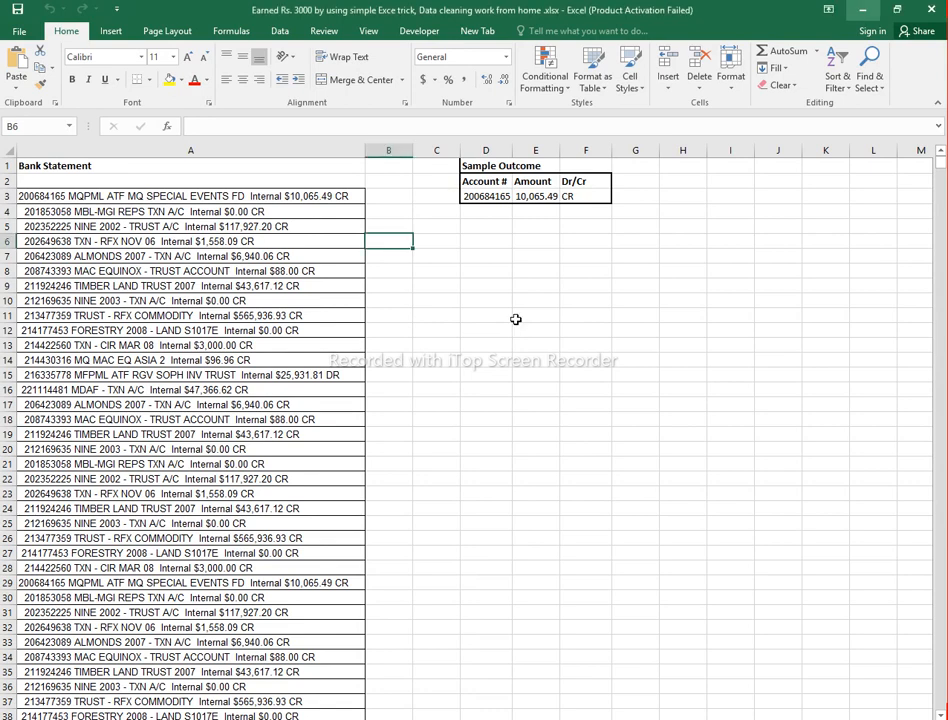
pyautogui.click(447, 300)
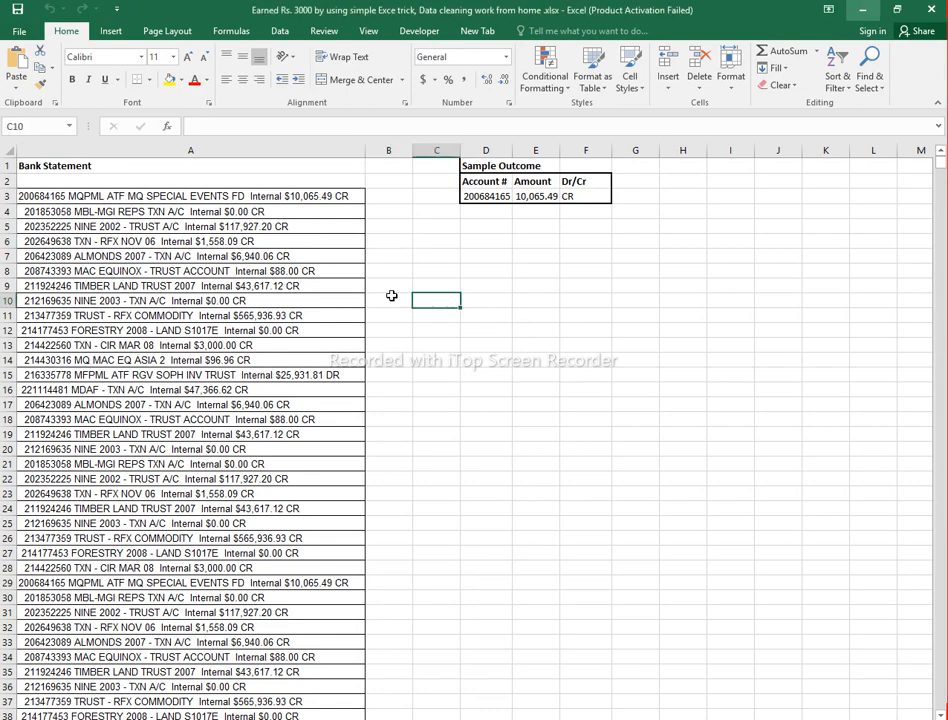
pyautogui.click(200, 197)
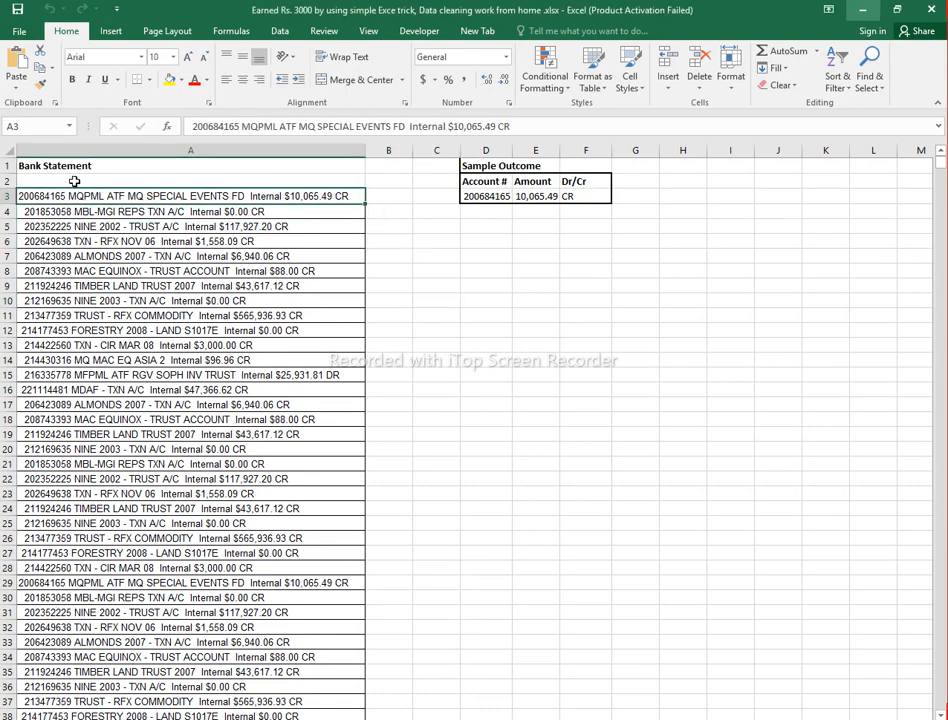
pyautogui.click(74, 182)
pyautogui.click(83, 197)
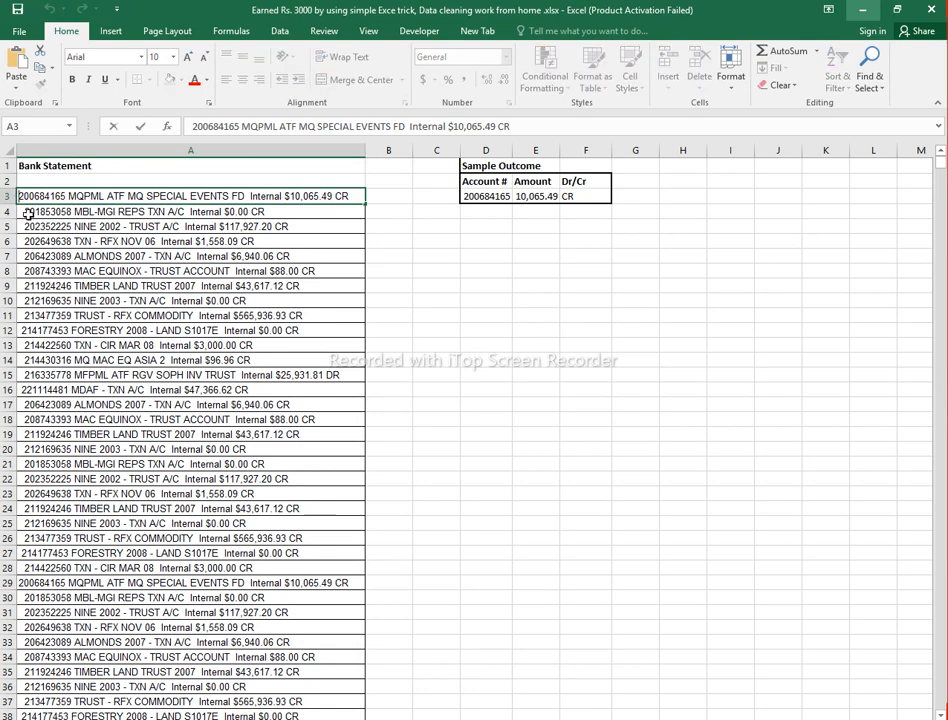
pyautogui.press('F2')
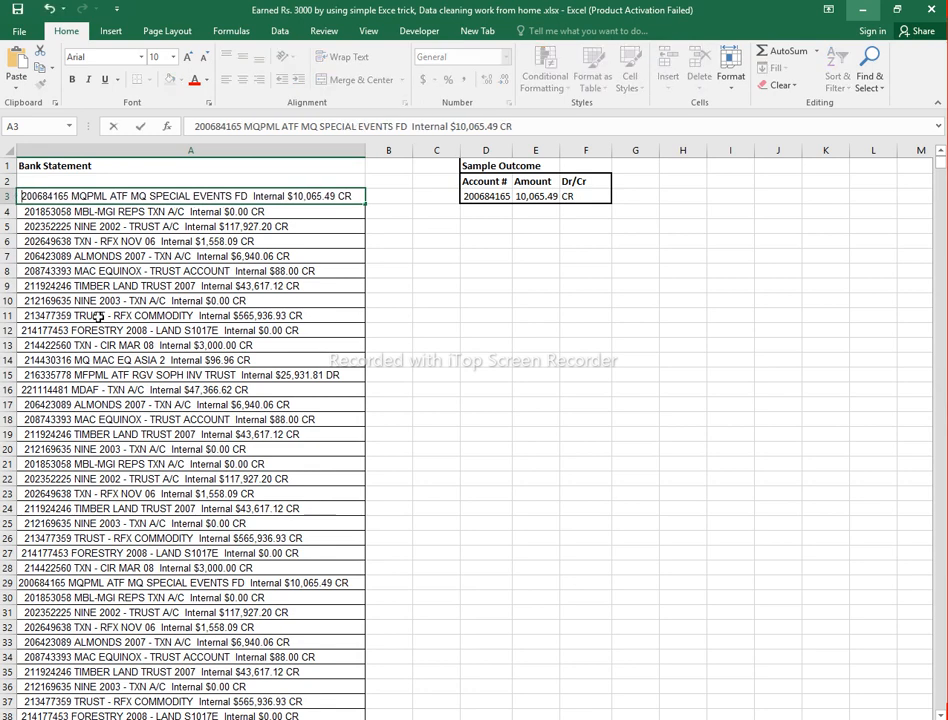
pyautogui.click(477, 431)
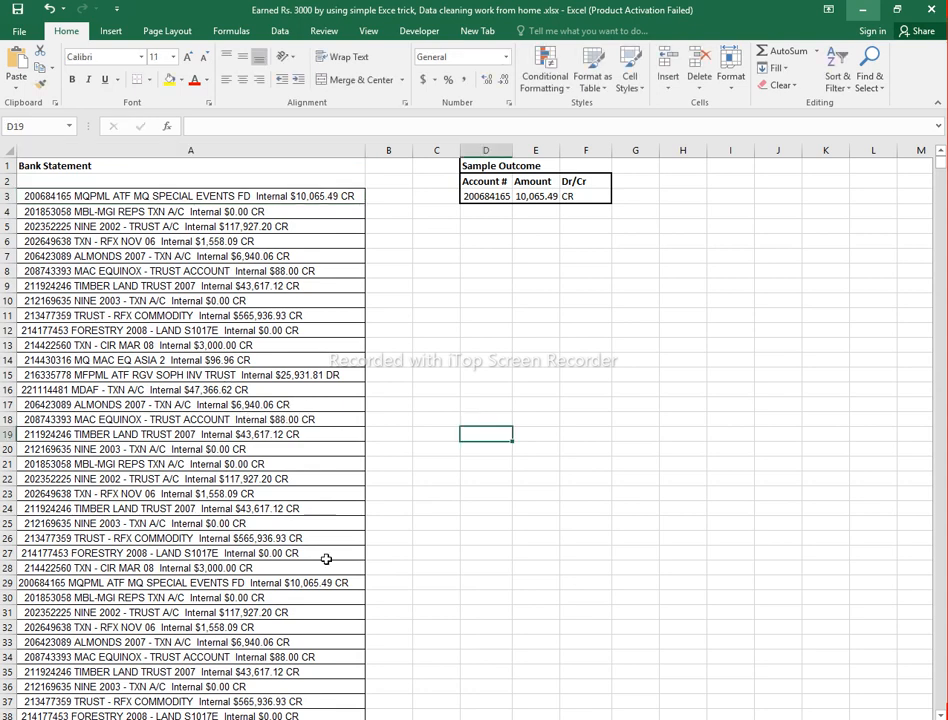
pyautogui.click(380, 360)
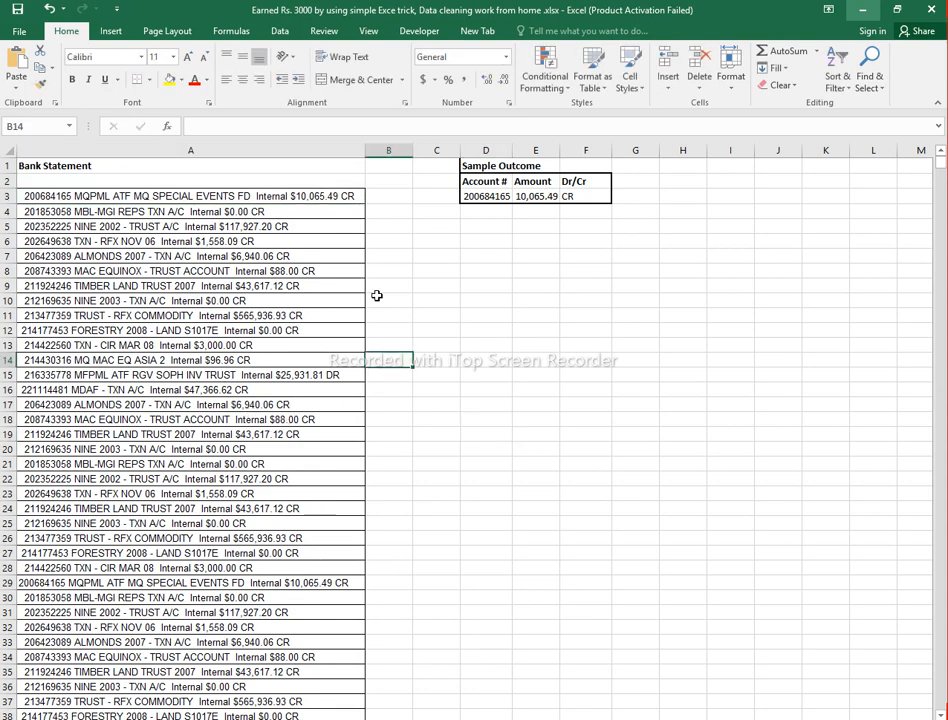
# Examine the account numbers at the start of the statement entries against the Account # column of the sample outcome.
pyautogui.click(38, 194)
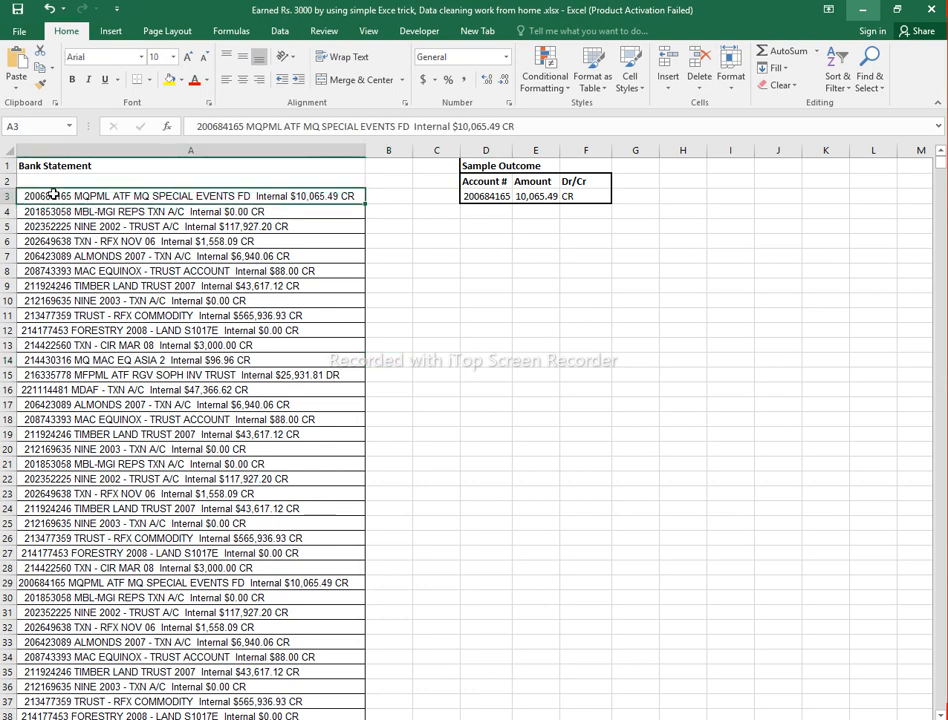
pyautogui.doubleClick(61, 195)
pyautogui.moveTo(72, 196); pyautogui.dragTo(31, 191)
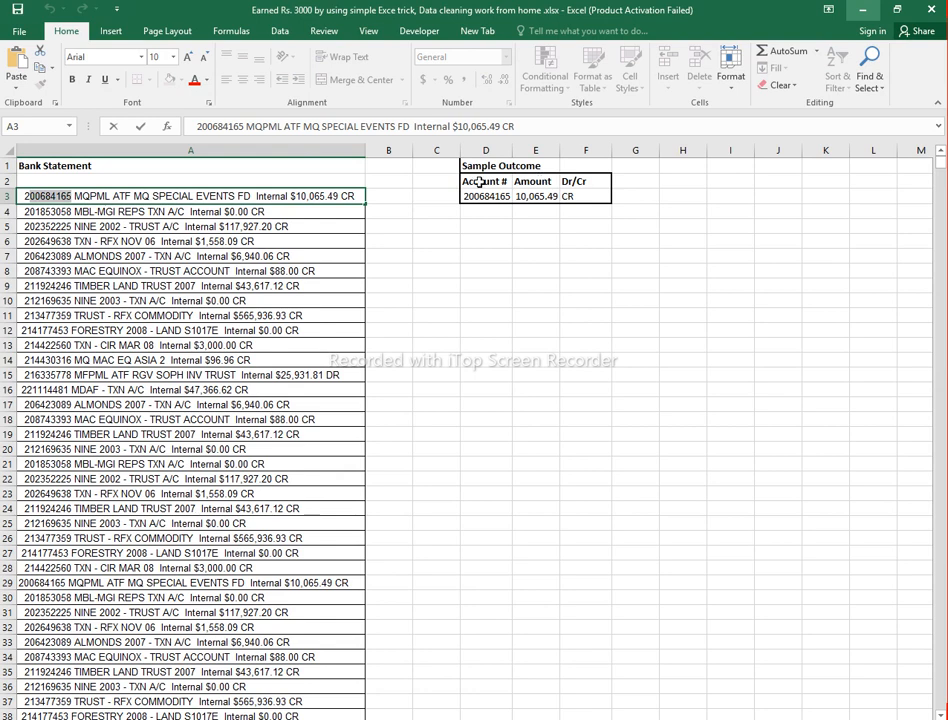
pyautogui.click(528, 183)
pyautogui.click(503, 268)
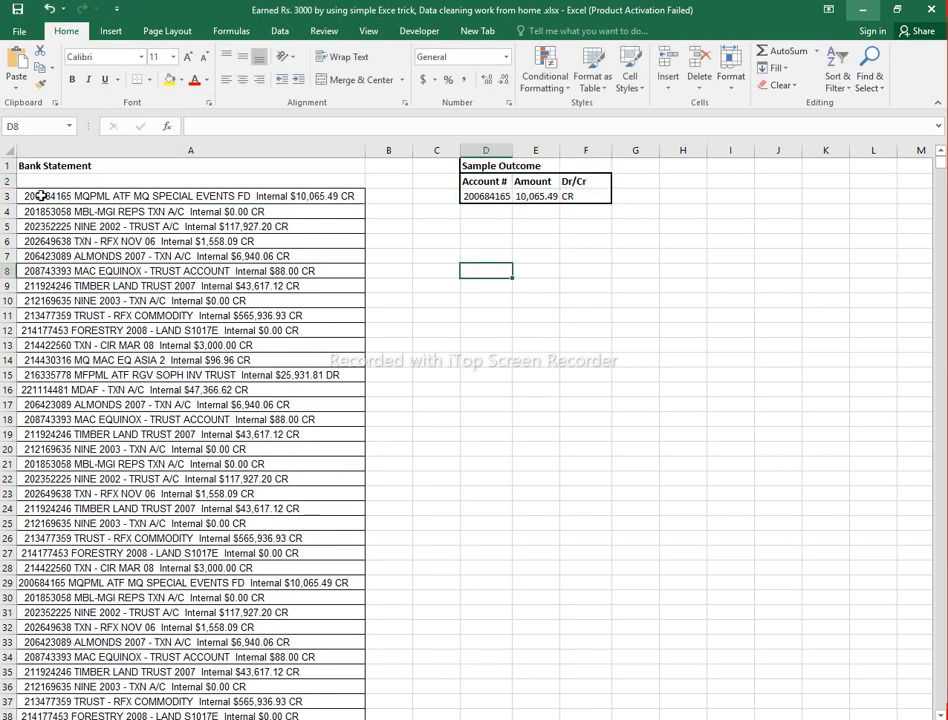
pyautogui.click(41, 195)
pyautogui.doubleClick(46, 196)
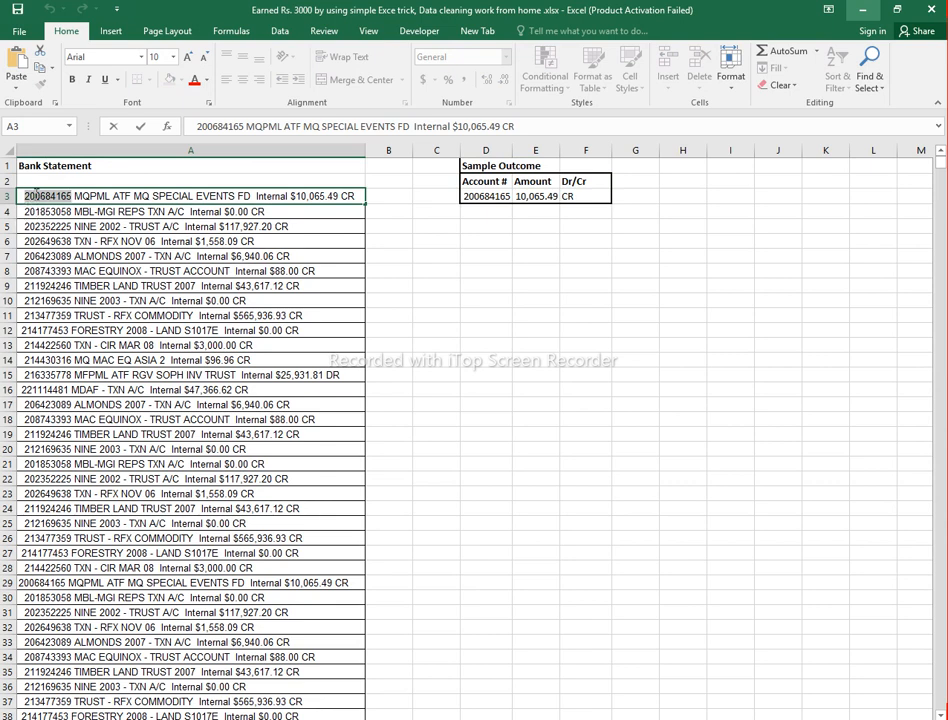
pyautogui.click(33, 209)
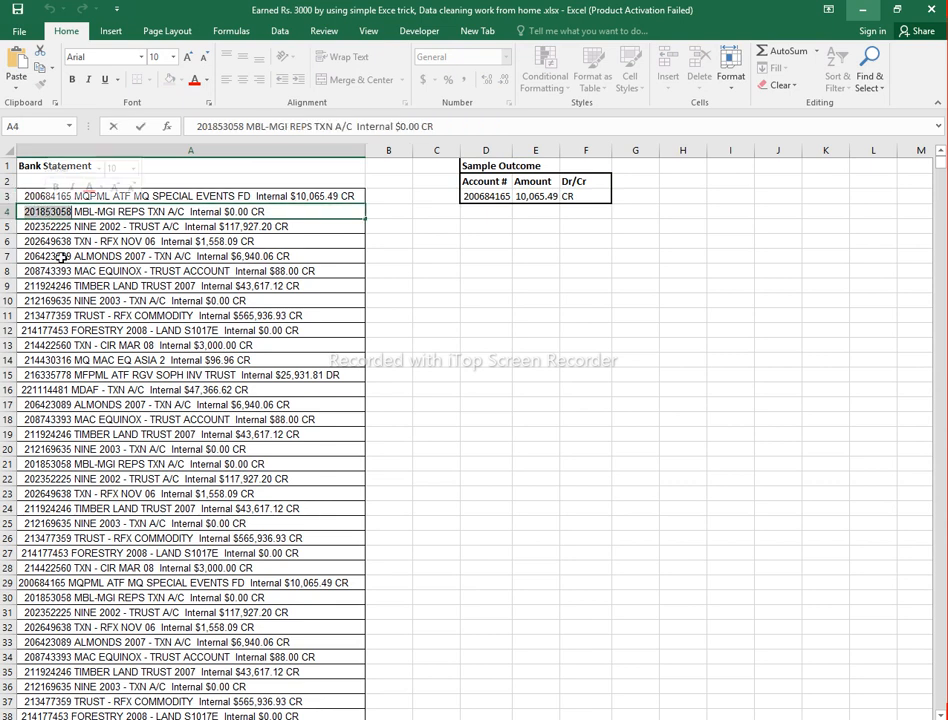
pyautogui.scroll(-3, 52, 507)
pyautogui.scroll(-1, 52, 507)
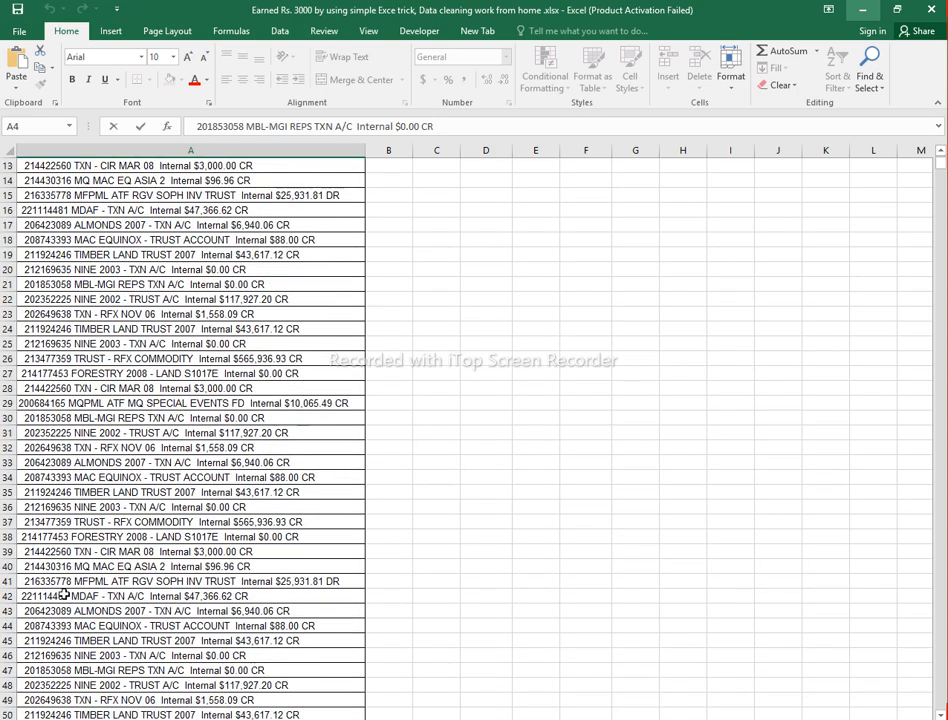
pyautogui.scroll(3, 58, 227)
pyautogui.scroll(1, 58, 227)
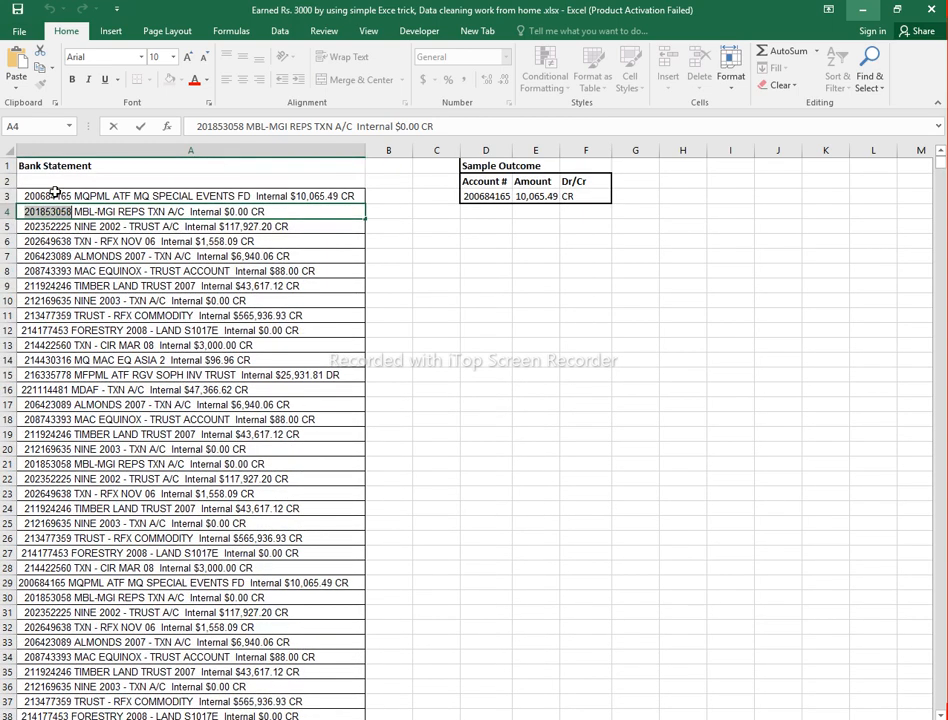
# Examine where the amount, the Dr/Cr marker and the account number sit within the first statement entry in A3.
pyautogui.click(56, 195)
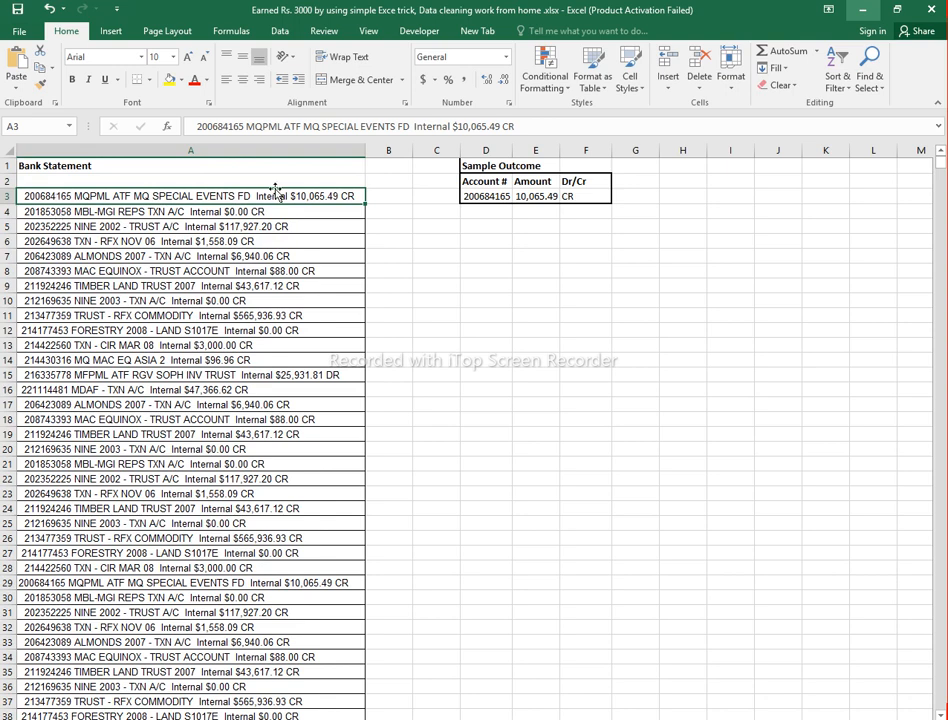
pyautogui.doubleClick(311, 197)
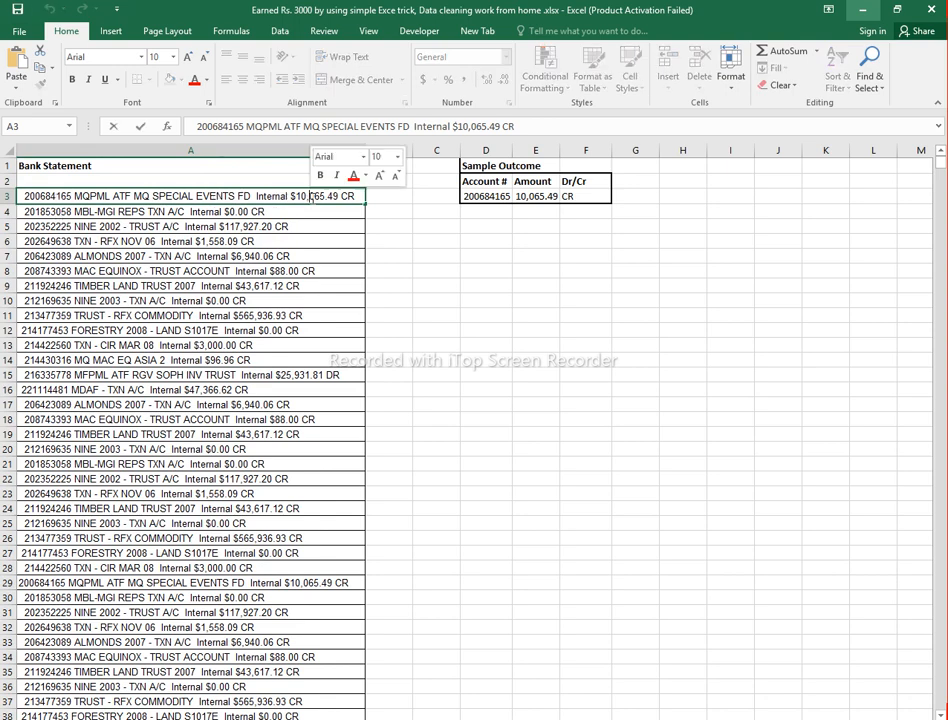
pyautogui.click(346, 196)
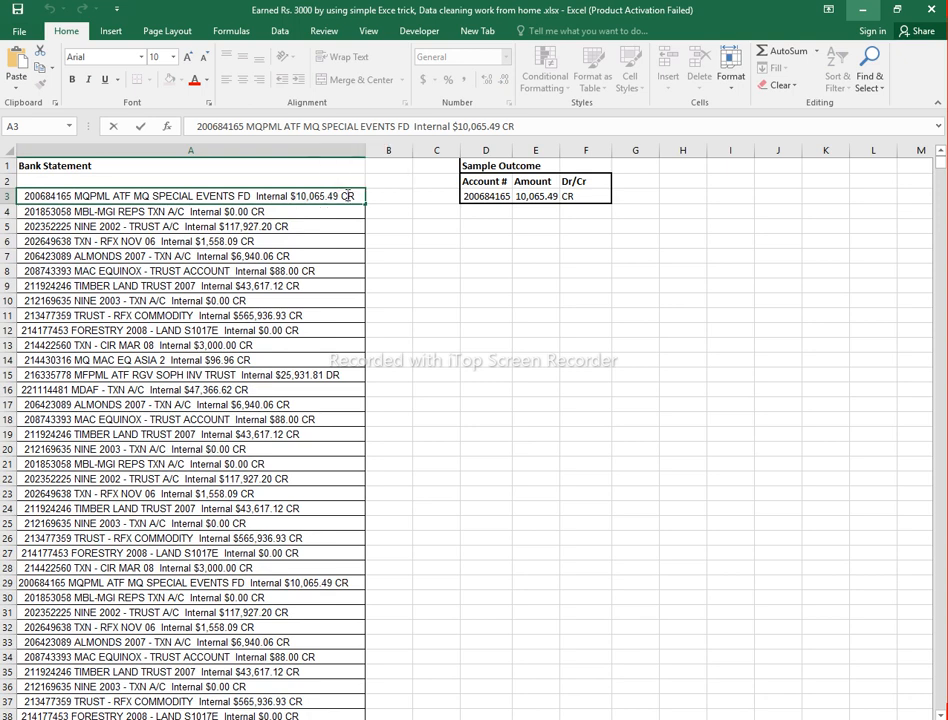
pyautogui.click(419, 284)
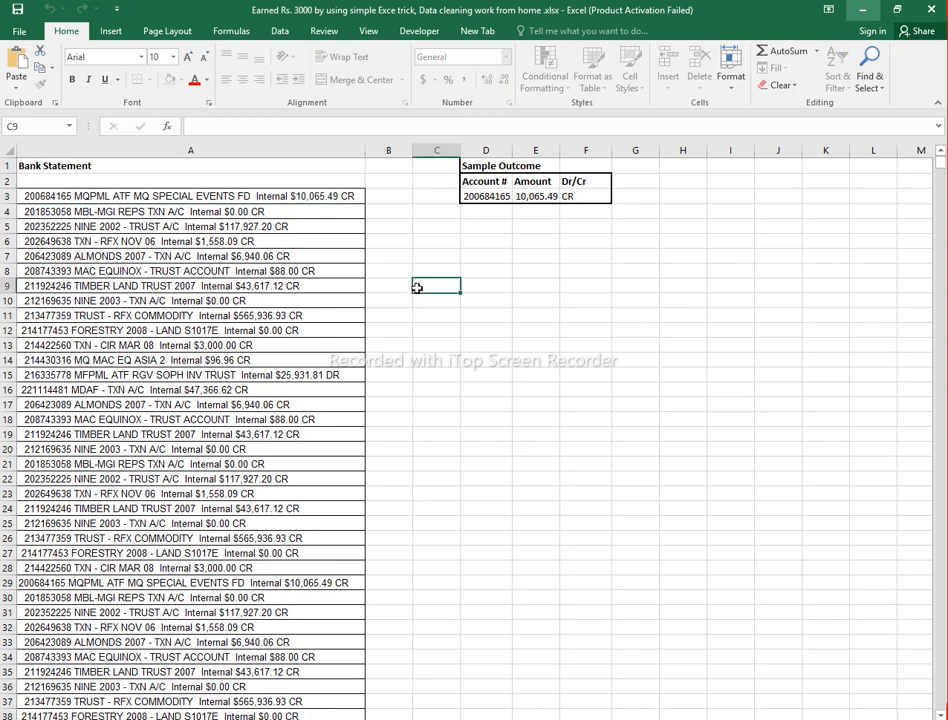
pyautogui.doubleClick(322, 196)
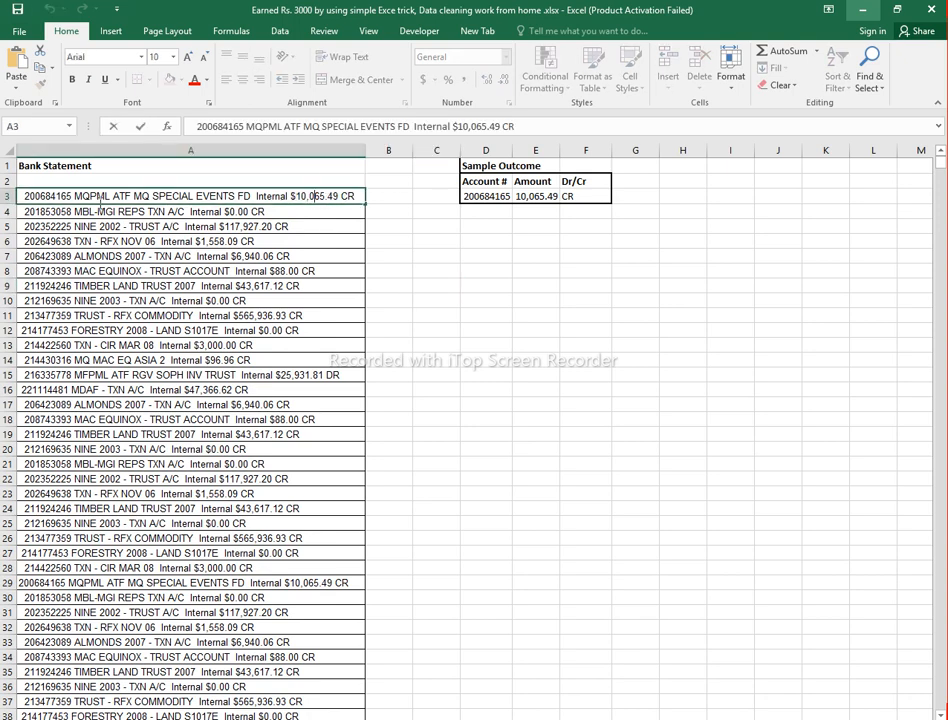
pyautogui.click(58, 196)
pyautogui.click(113, 257)
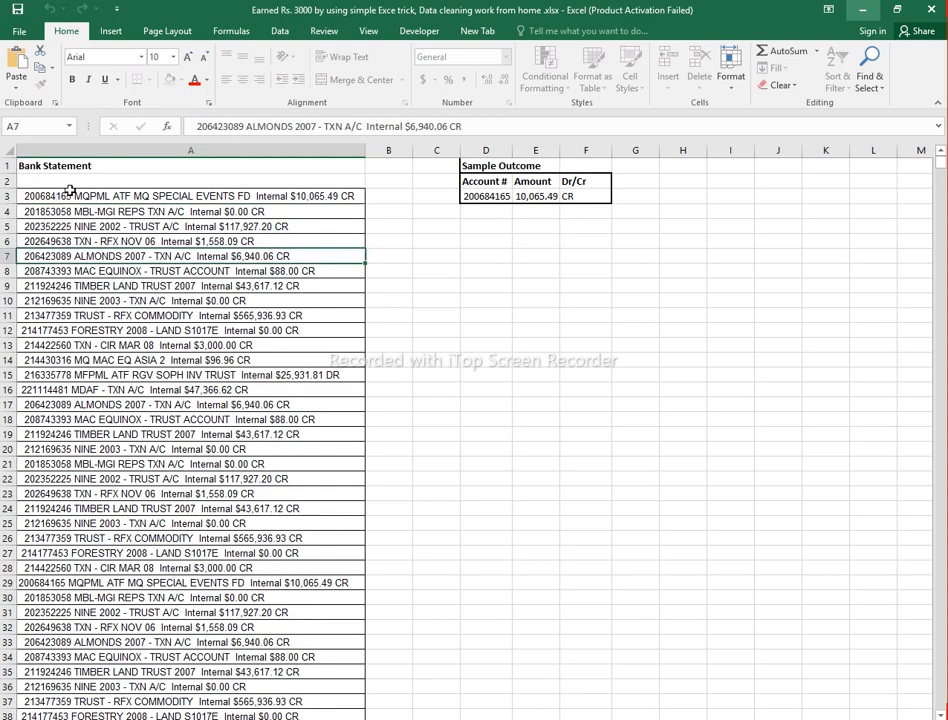
pyautogui.doubleClick(72, 196)
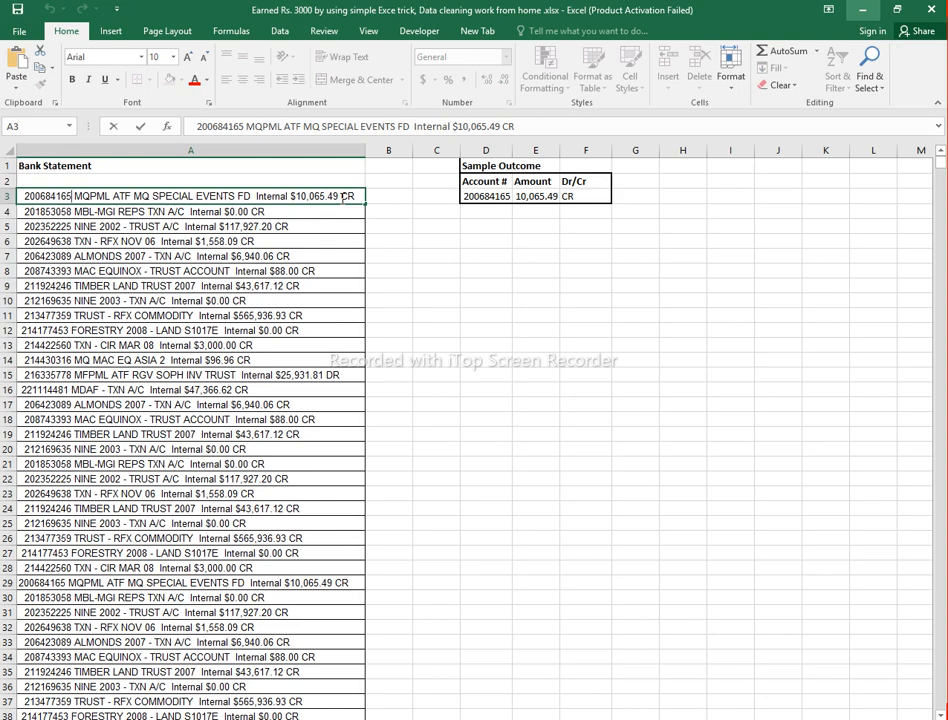
pyautogui.click(389, 233)
# Select all bank statement entries from A3 down to A14192 and look over the rows at both ends.
pyautogui.click(350, 196)
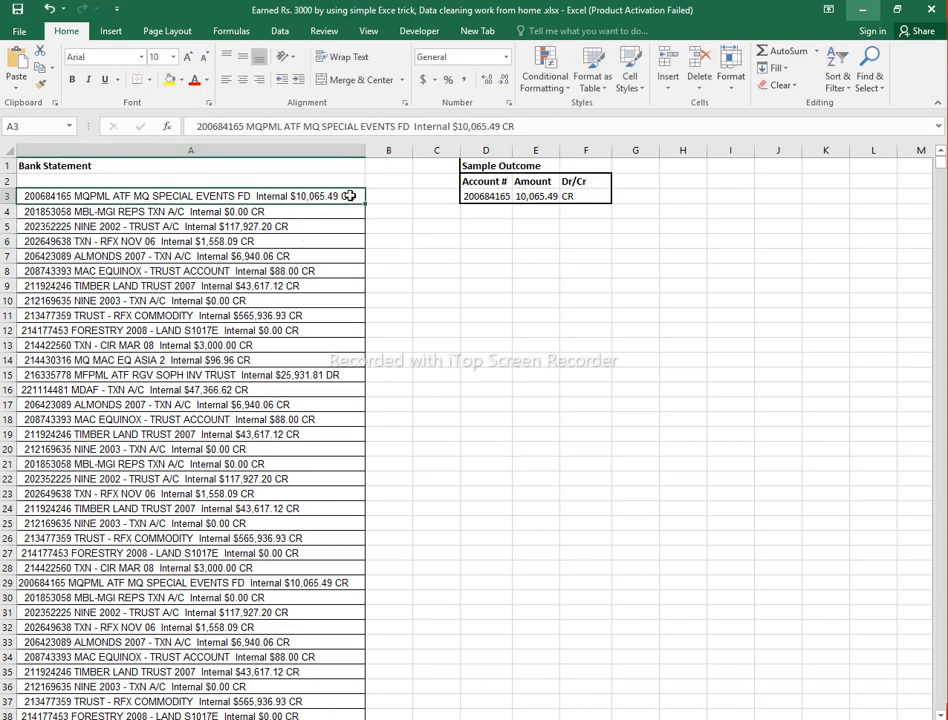
pyautogui.hotkey('ctrl', 'shift', 'Down')
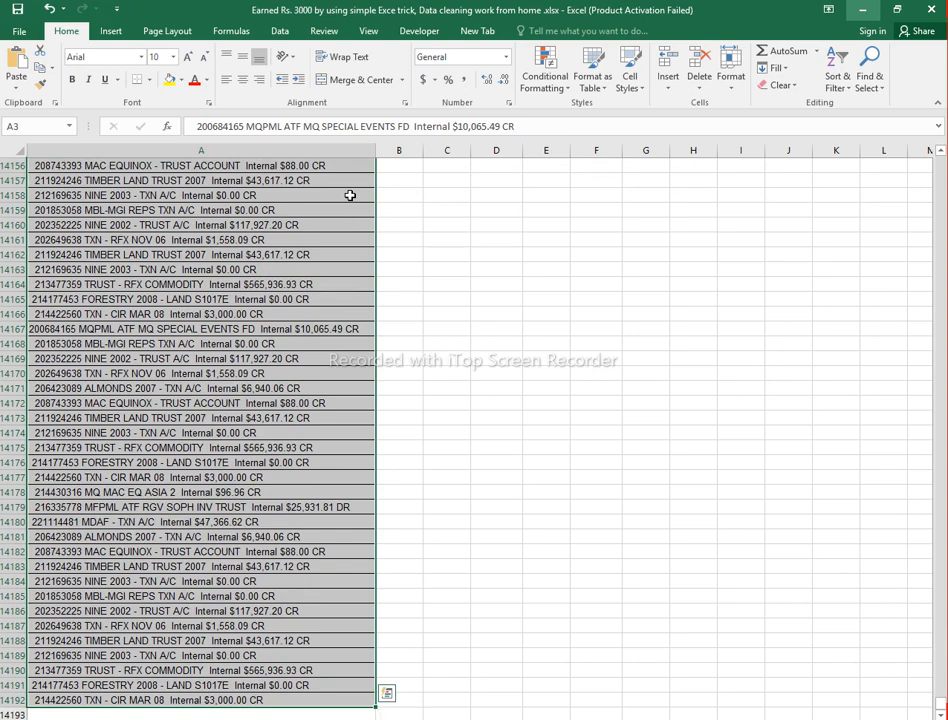
pyautogui.scroll(3, 350, 195)
pyautogui.scroll(4, 349, 195)
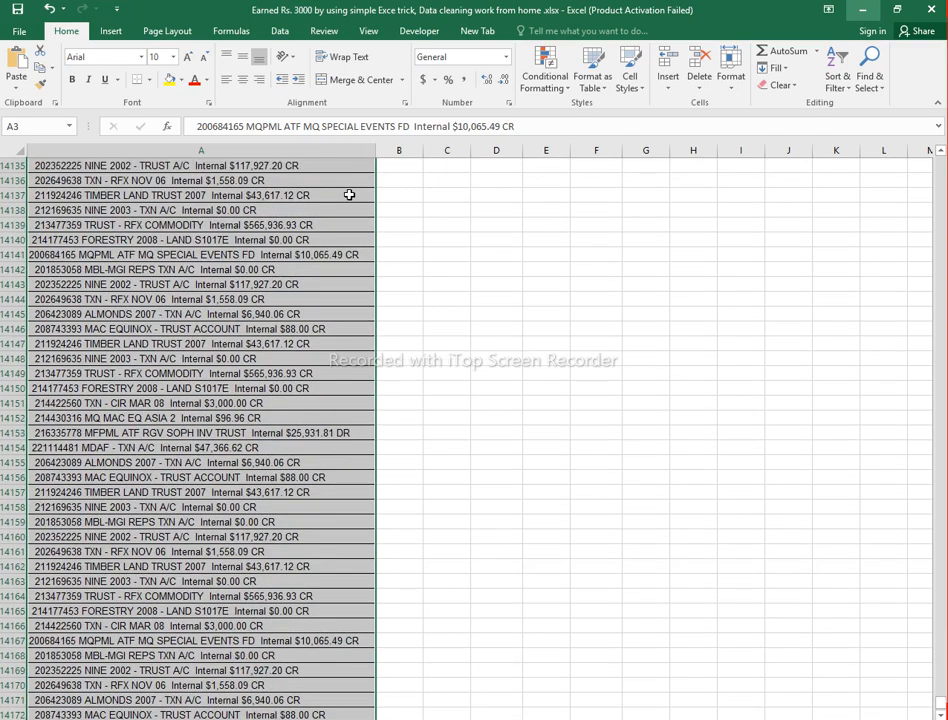
pyautogui.scroll(-1, 349, 195)
pyautogui.scroll(4, 326, 216)
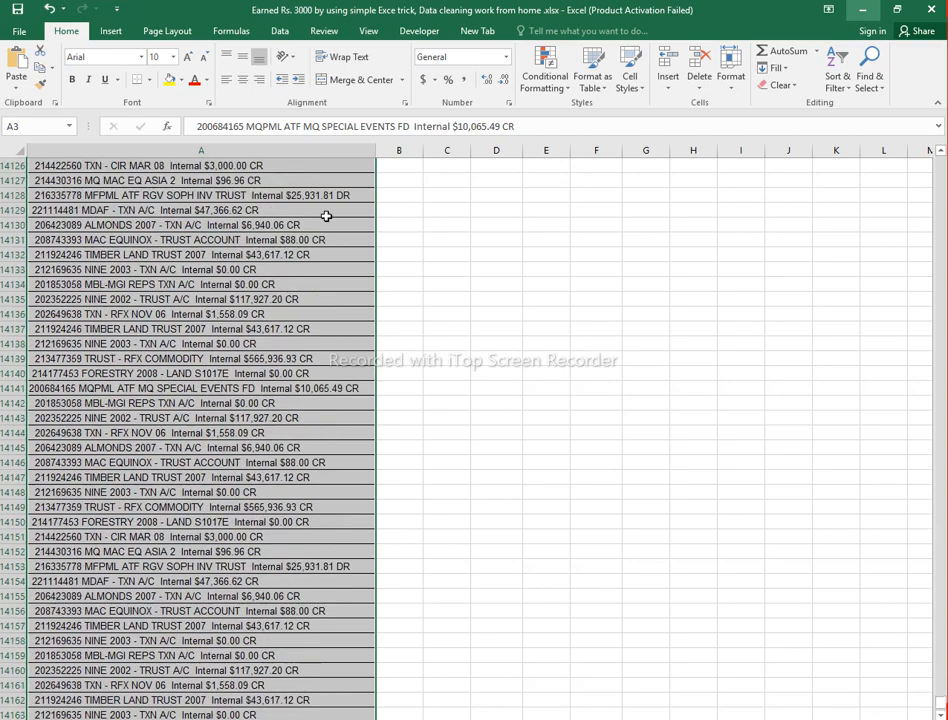
pyautogui.scroll(-8, 326, 216)
pyautogui.scroll(-4, 328, 215)
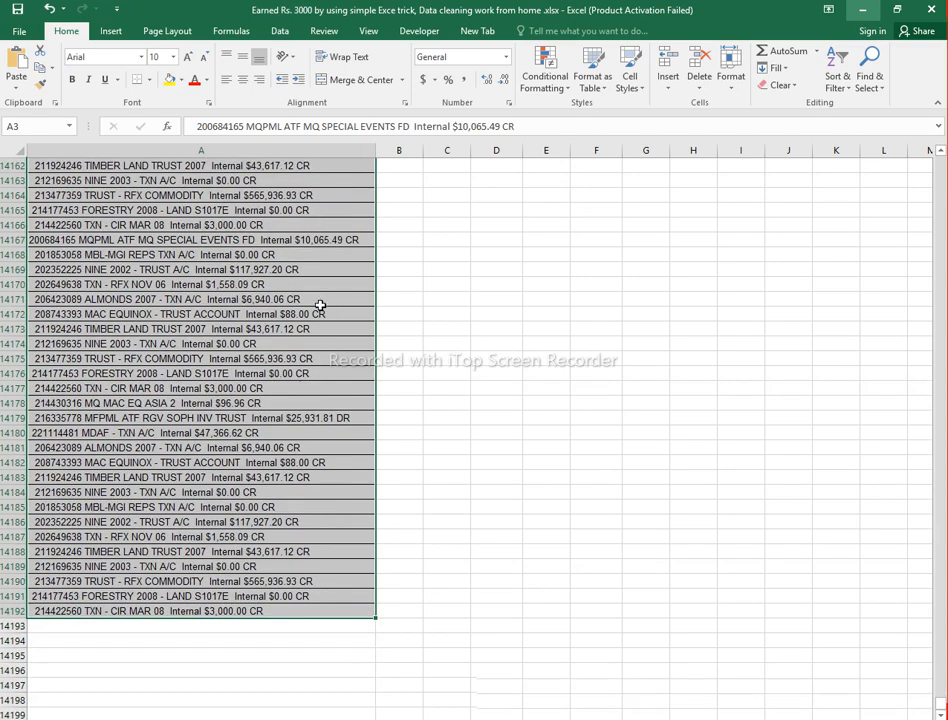
pyautogui.scroll(1, 320, 305)
pyautogui.scroll(3, 320, 305)
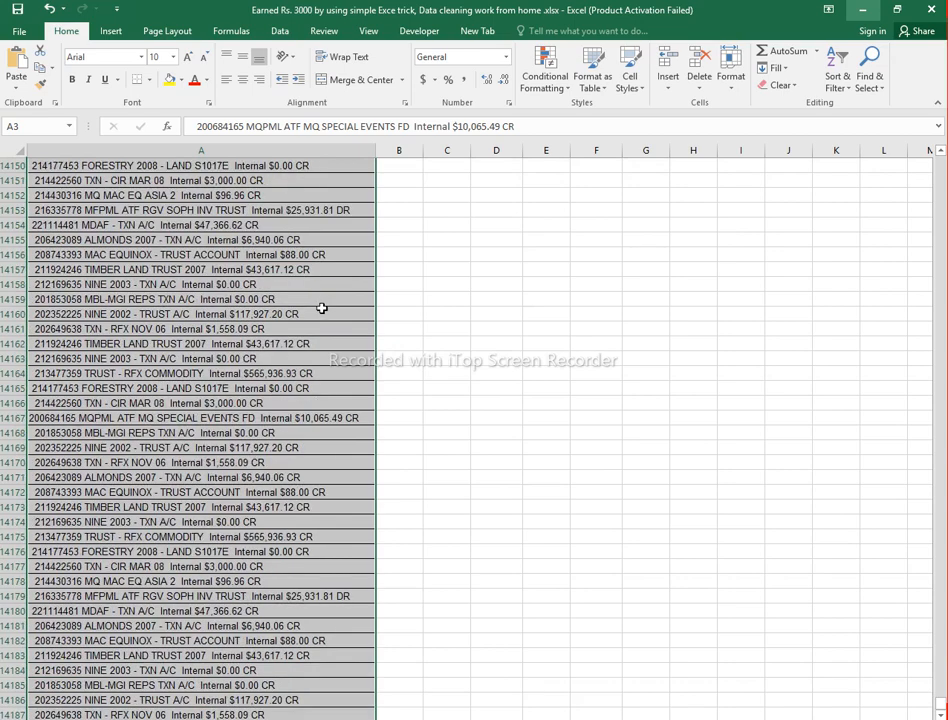
pyautogui.scroll(-2, 322, 308)
pyautogui.scroll(6, 322, 308)
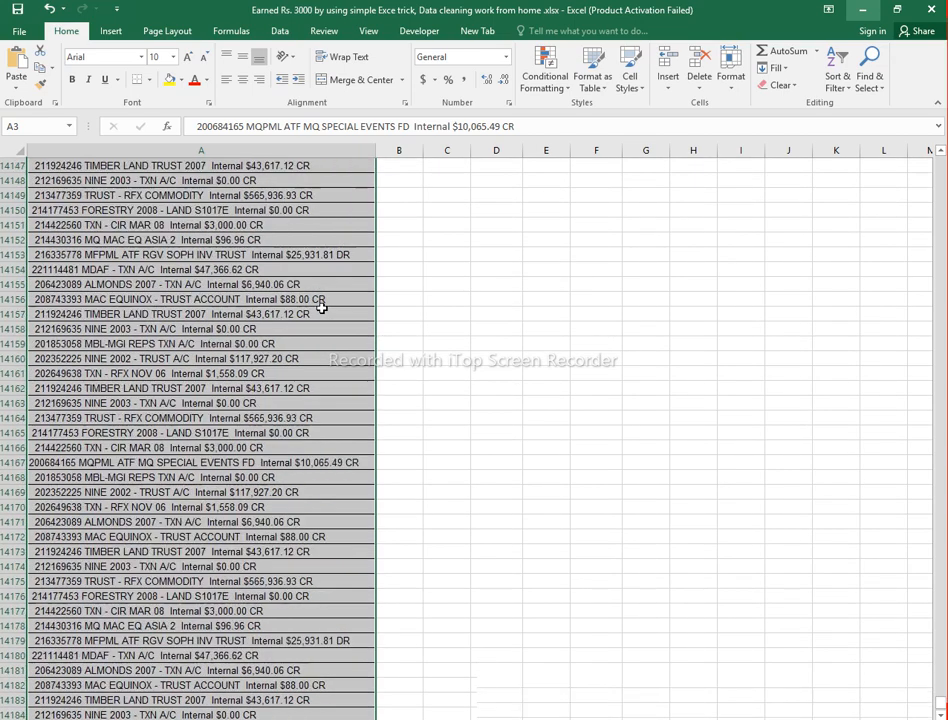
pyautogui.scroll(3, 322, 308)
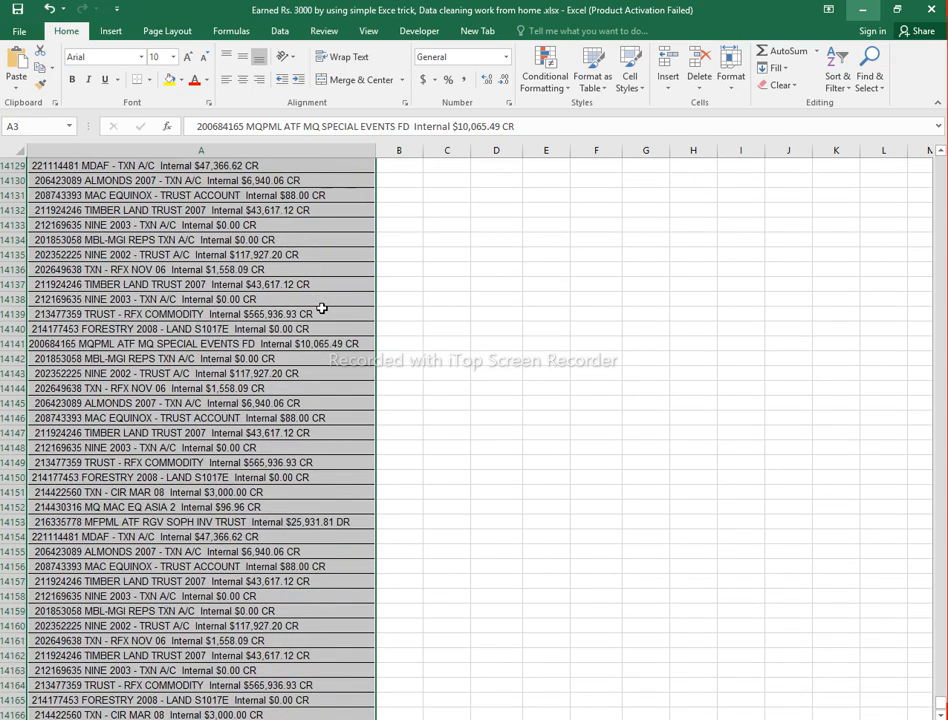
pyautogui.hotkey('ctrl', 'BackSpace')
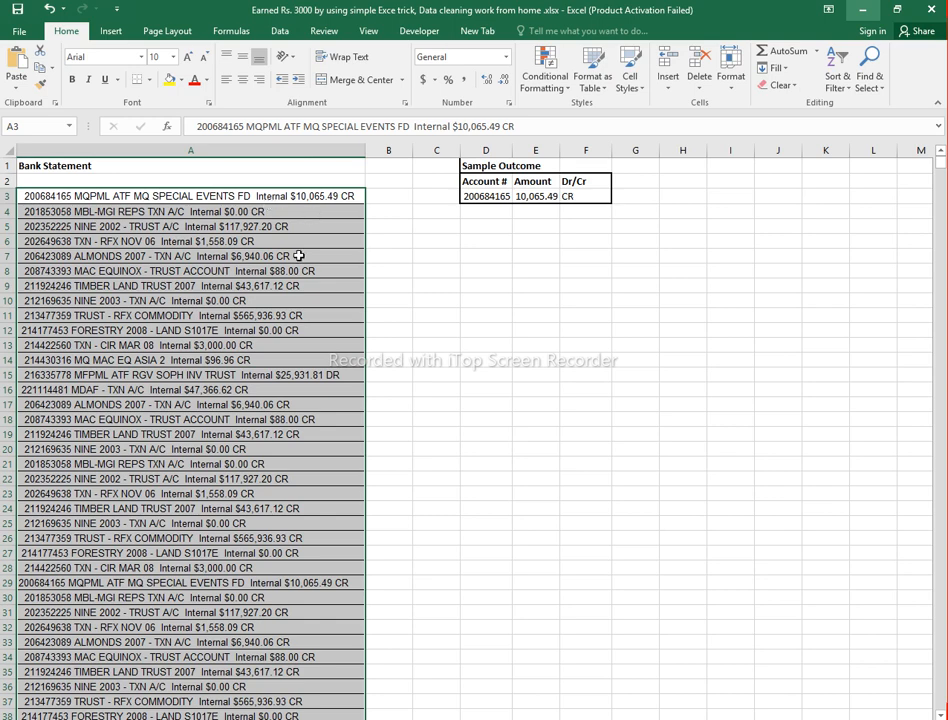
pyautogui.scroll(-3, 248, 245)
pyautogui.scroll(3, 248, 248)
# Start Text to Columns on the selected entries as Delimited, set Space as the only delimiter, and check the data preview.
pyautogui.click(281, 31)
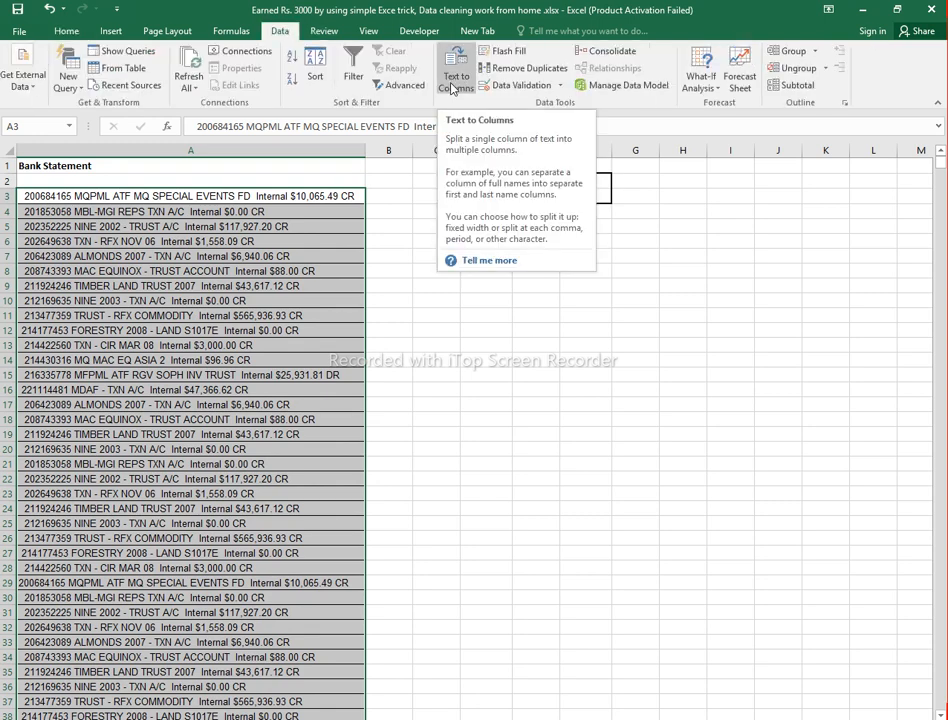
pyautogui.click(454, 88)
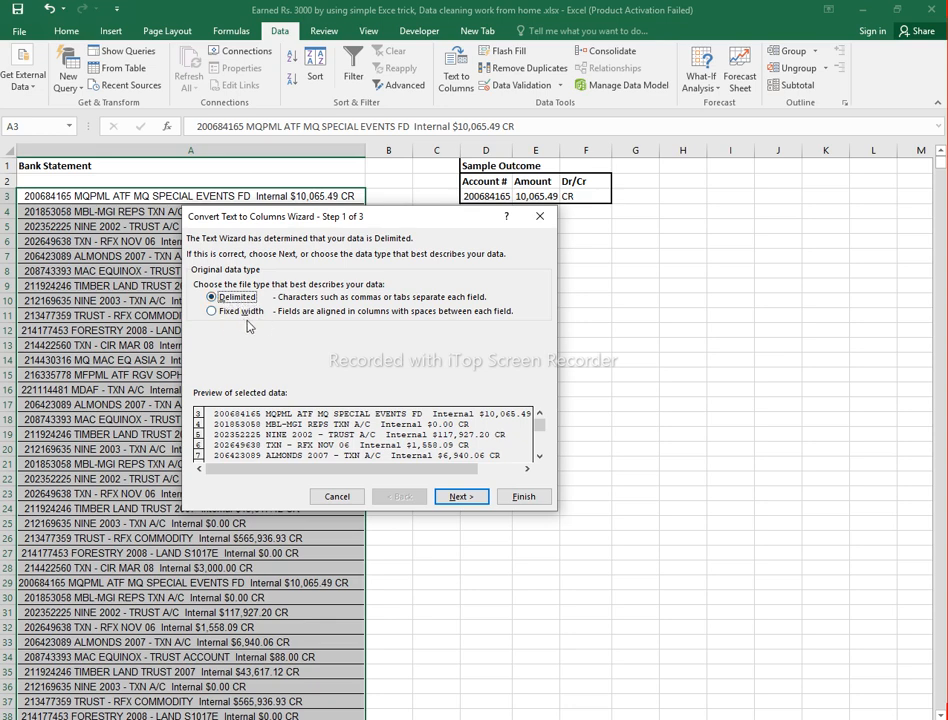
pyautogui.click(240, 300)
pyautogui.click(457, 497)
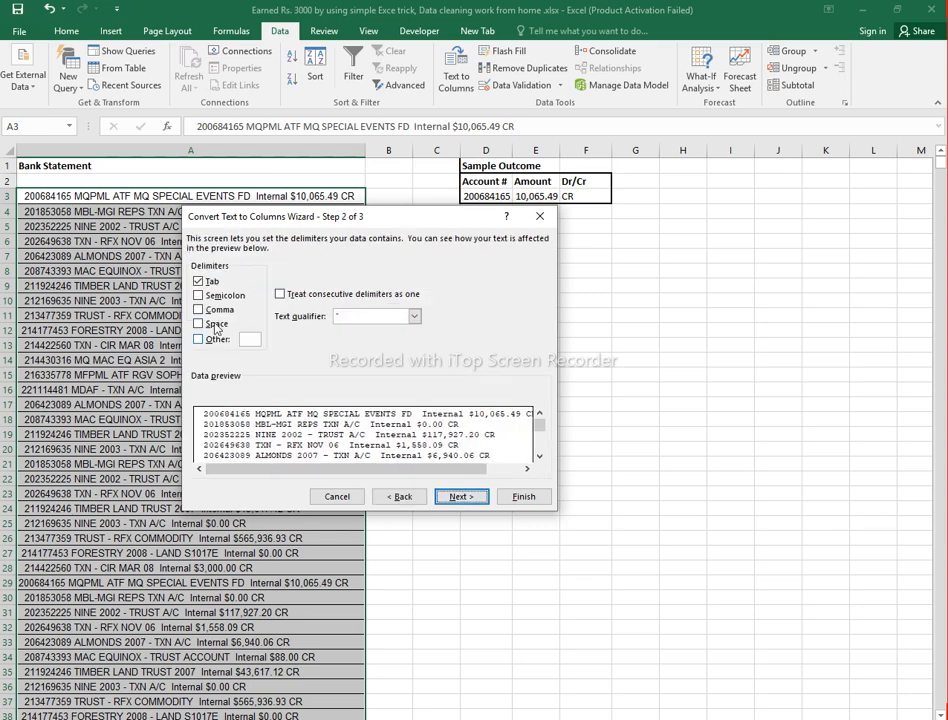
pyautogui.click(198, 324)
pyautogui.click(198, 281)
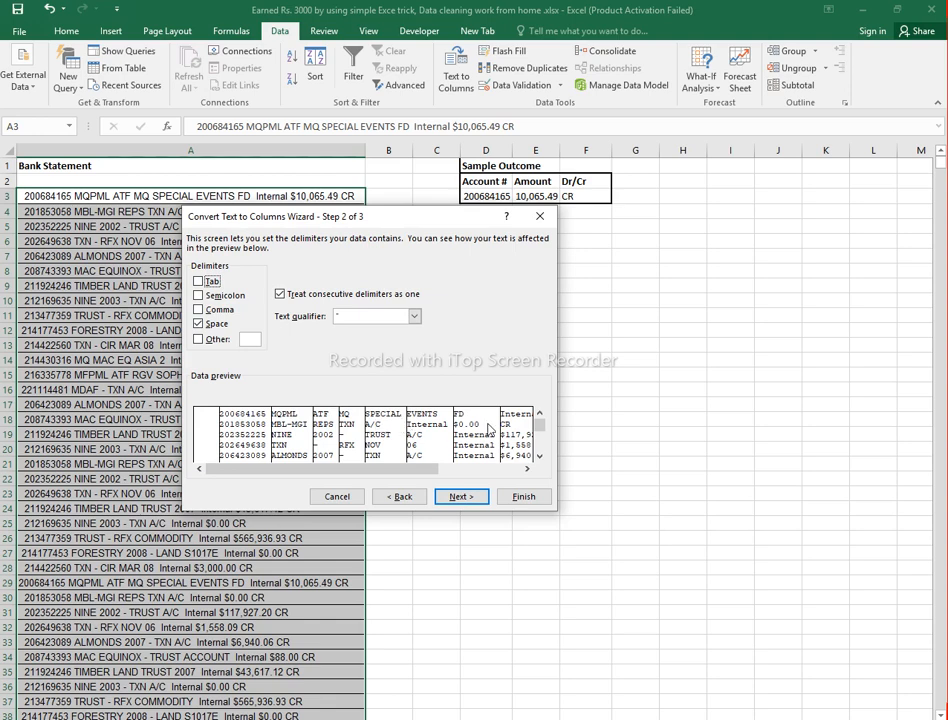
pyautogui.moveTo(410, 469)
pyautogui.mouseDown()
pyautogui.moveTo(502, 475)
pyautogui.moveTo(520, 530)
pyautogui.moveTo(480, 535)
pyautogui.moveTo(397, 469)
pyautogui.mouseUp()
pyautogui.moveTo(540, 437); pyautogui.dragTo(542, 441)
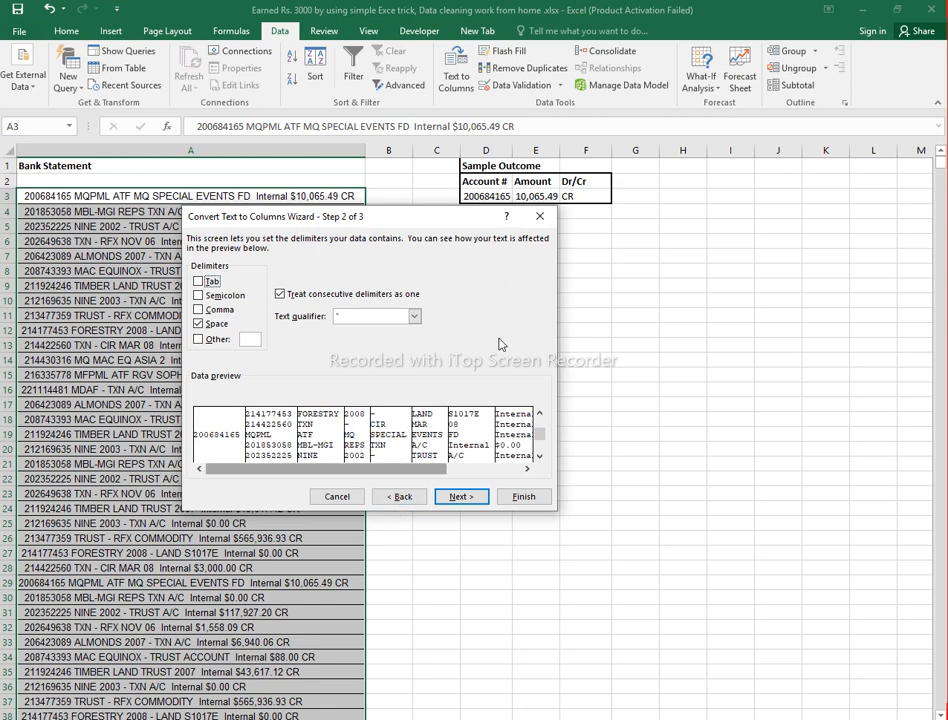
# Cancel the Text to Columns conversion and examine the spacing at the start of the entries in column A.
pyautogui.click(540, 219)
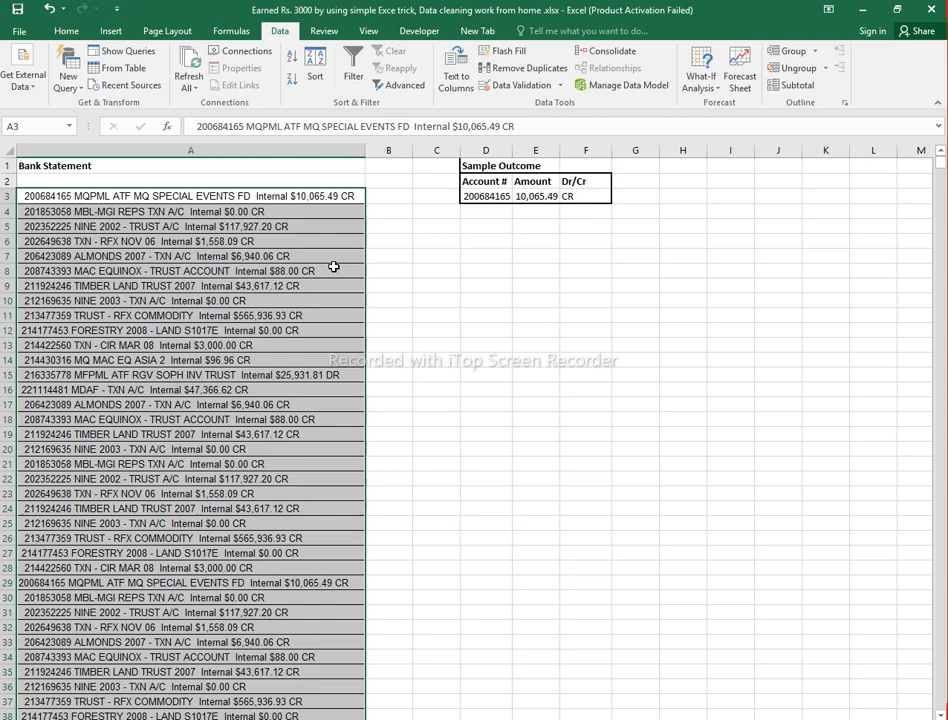
pyautogui.click(221, 252)
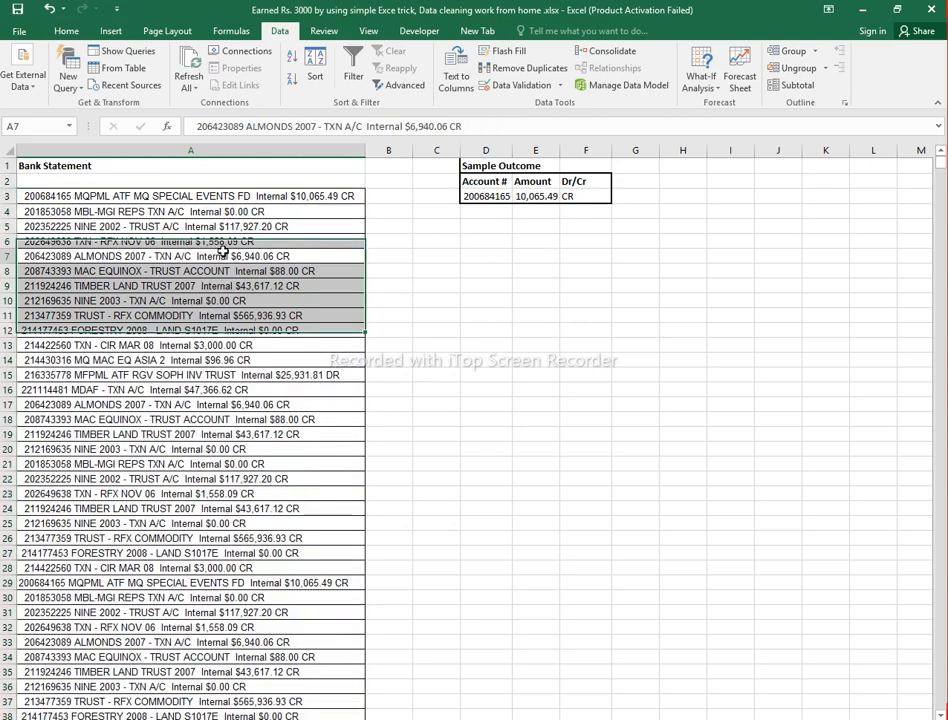
pyautogui.click(256, 360)
pyautogui.click(100, 211)
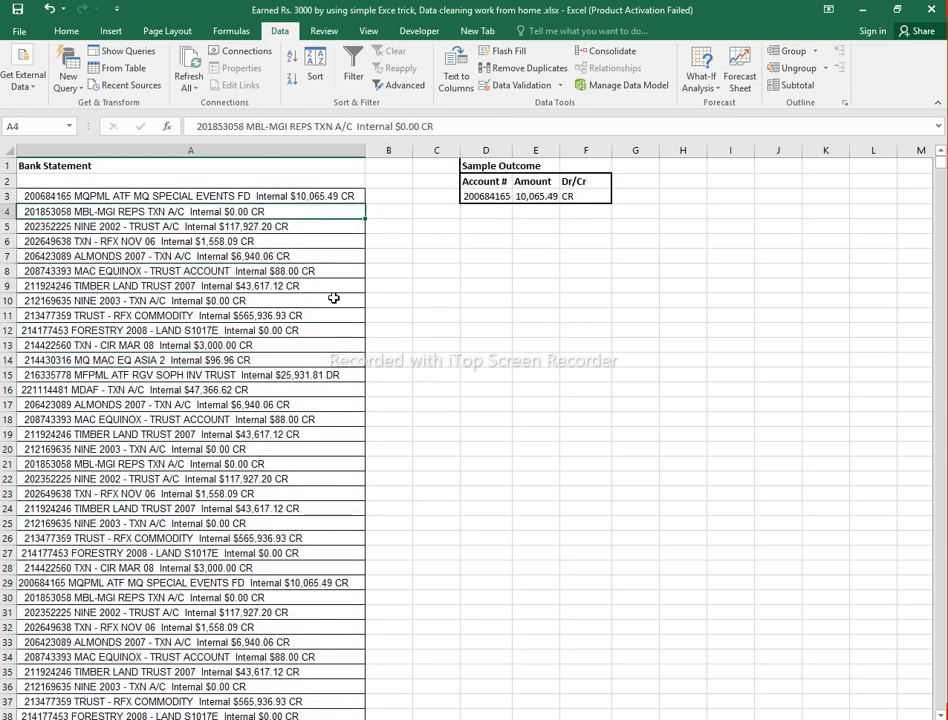
pyautogui.click(397, 200)
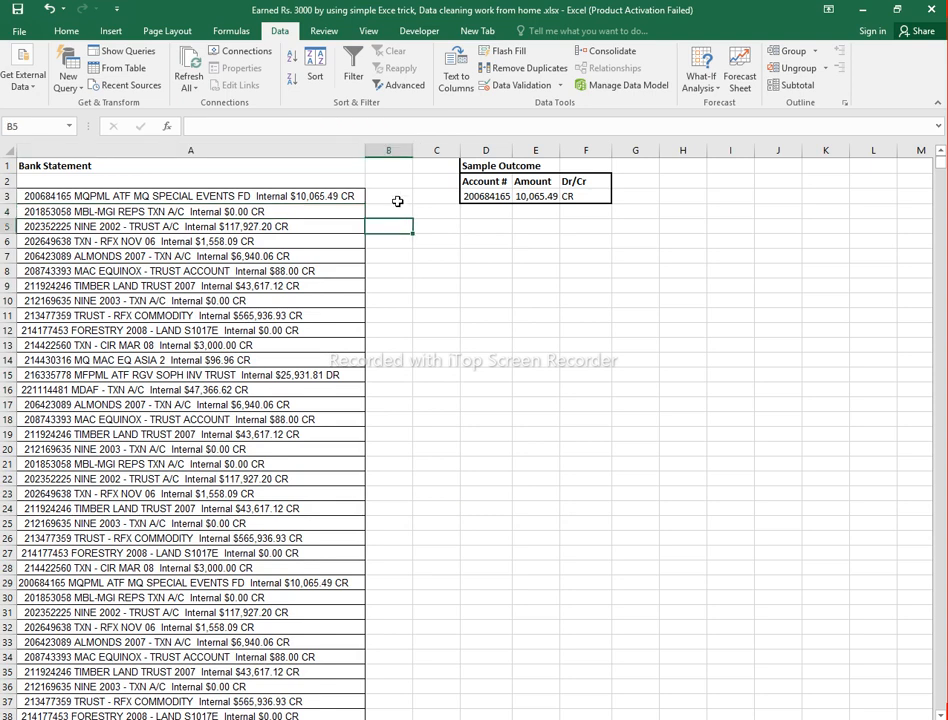
pyautogui.click(393, 267)
pyautogui.click(389, 199)
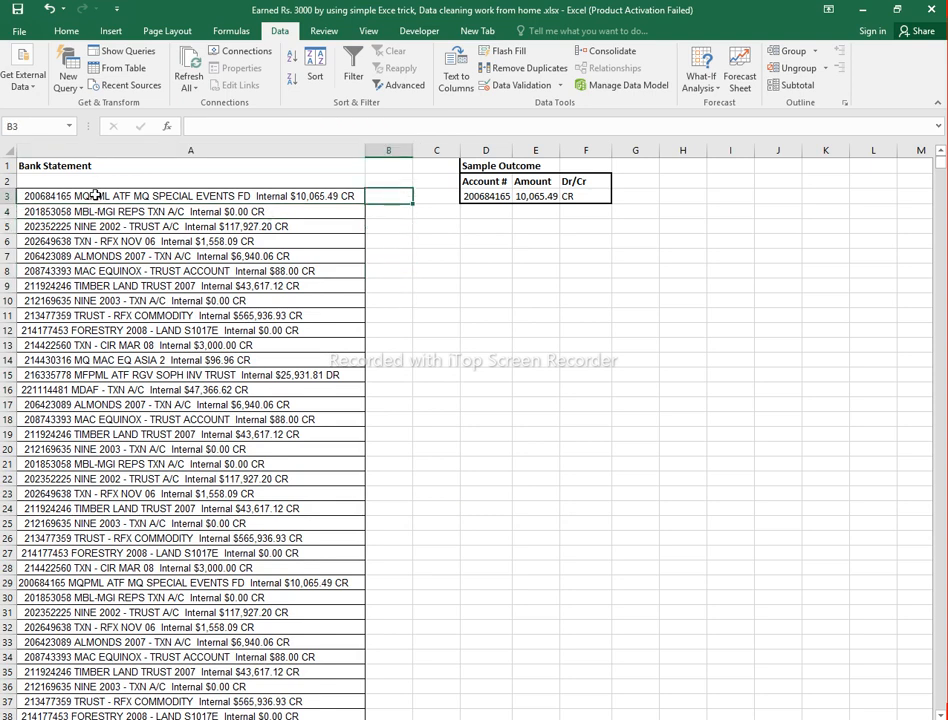
pyautogui.click(95, 195)
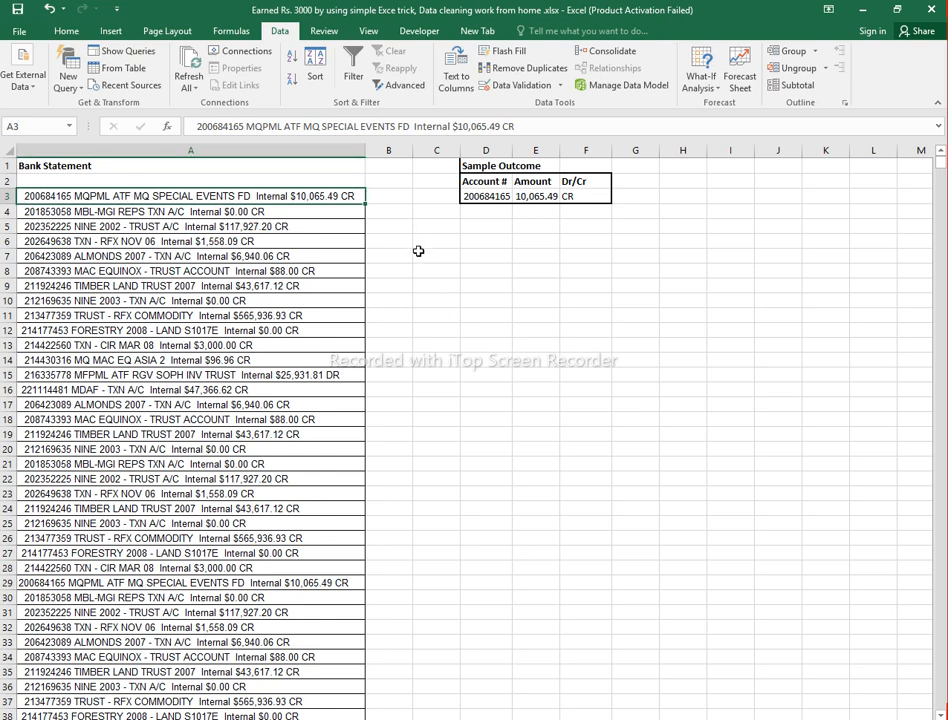
pyautogui.click(404, 193)
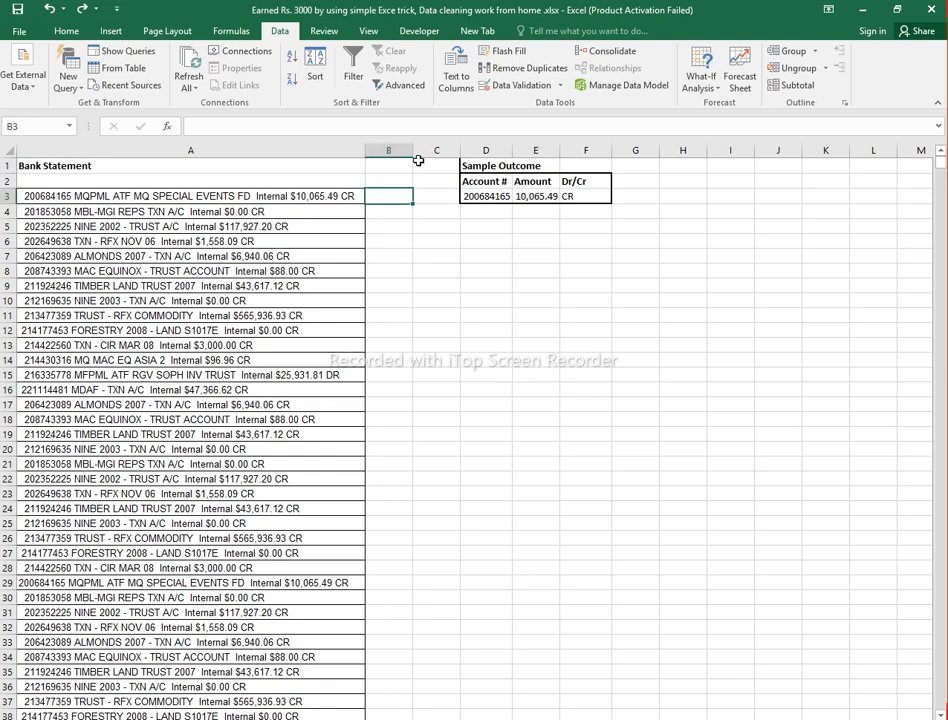
pyautogui.click(232, 198)
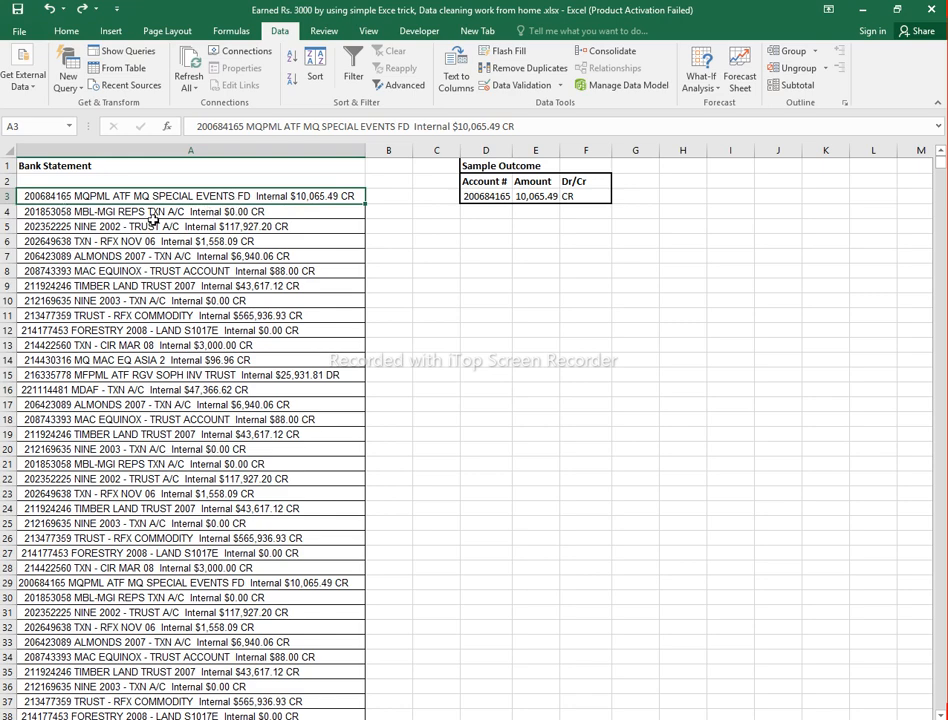
pyautogui.scroll(-5, 95, 303)
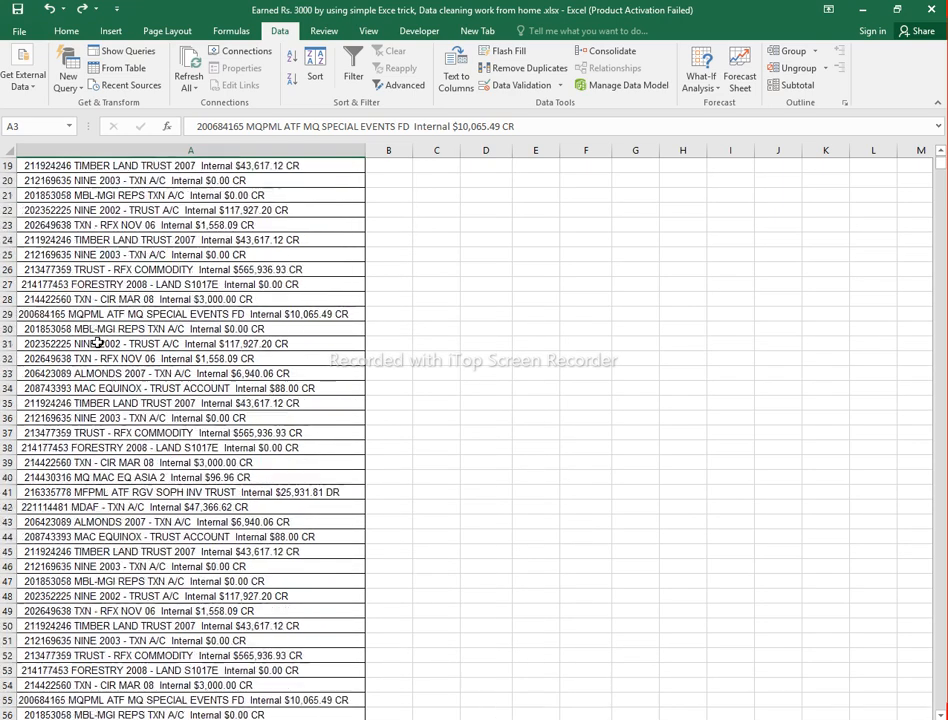
pyautogui.scroll(5, 101, 365)
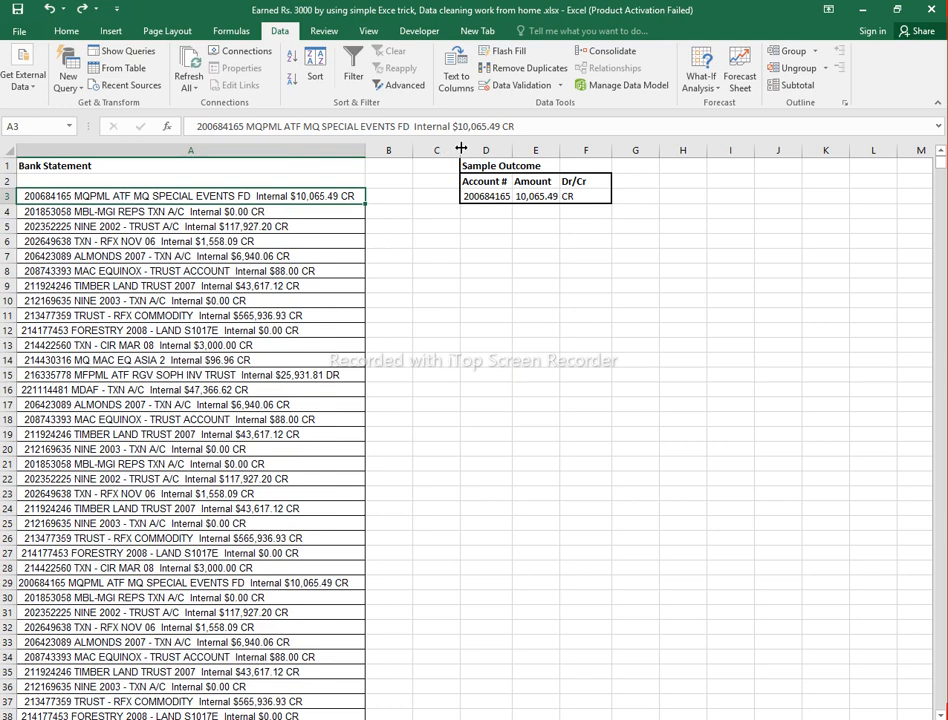
# Widen the empty columns B and C next to the bank statement entries.
pyautogui.moveTo(461, 149); pyautogui.dragTo(697, 149)
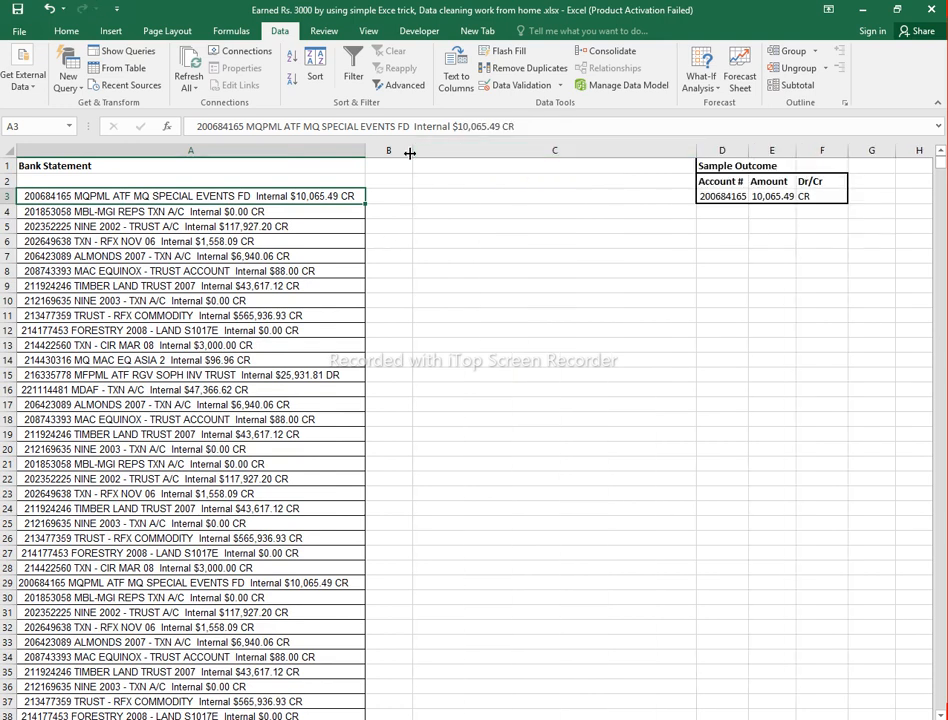
pyautogui.moveTo(412, 150); pyautogui.dragTo(643, 195)
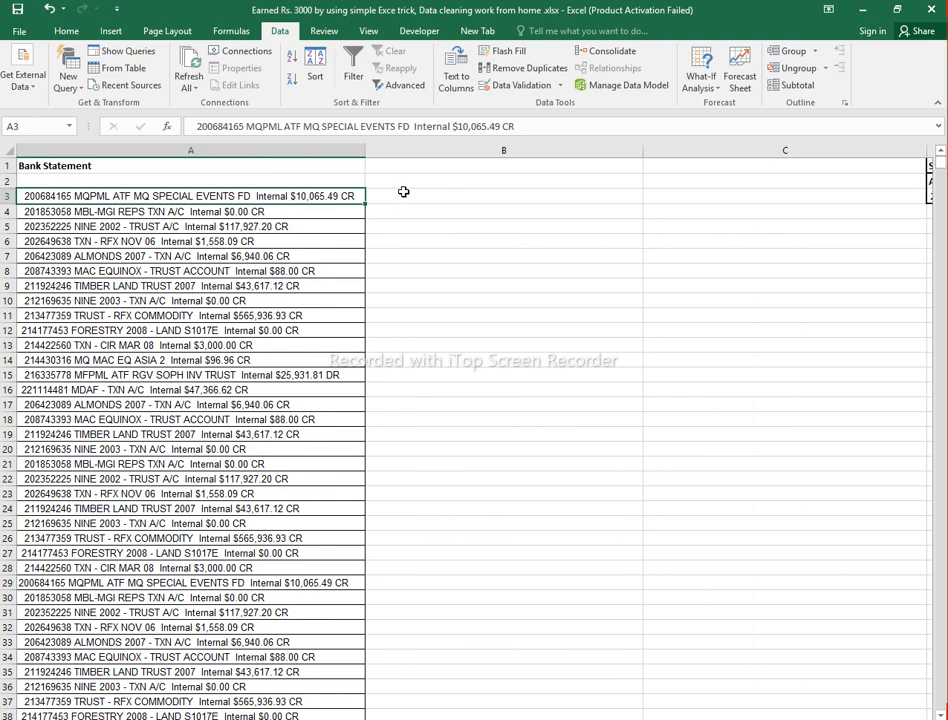
pyautogui.click(403, 192)
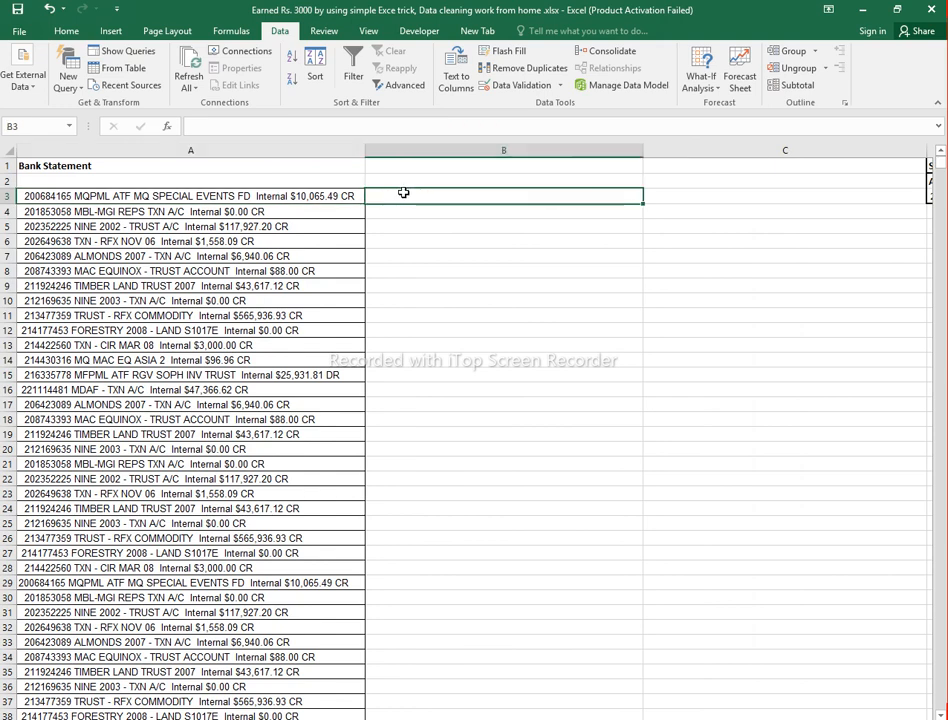
pyautogui.click(508, 388)
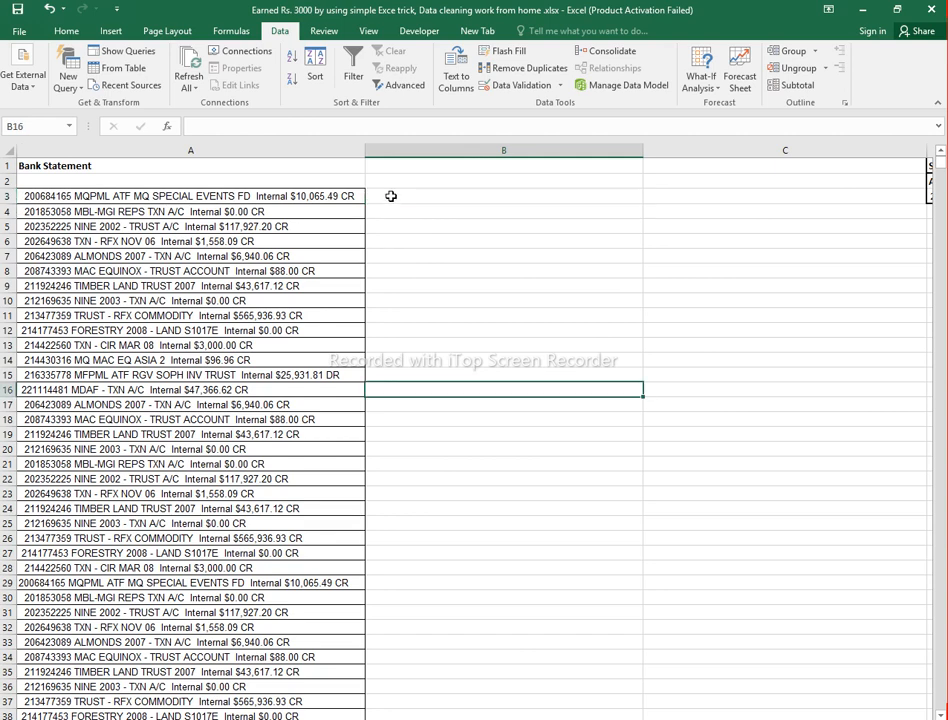
# Enter the formula =TRIM(A3) in B3 to strip the extra spaces from the first statement entry.
pyautogui.click(395, 198)
pyautogui.write('=')
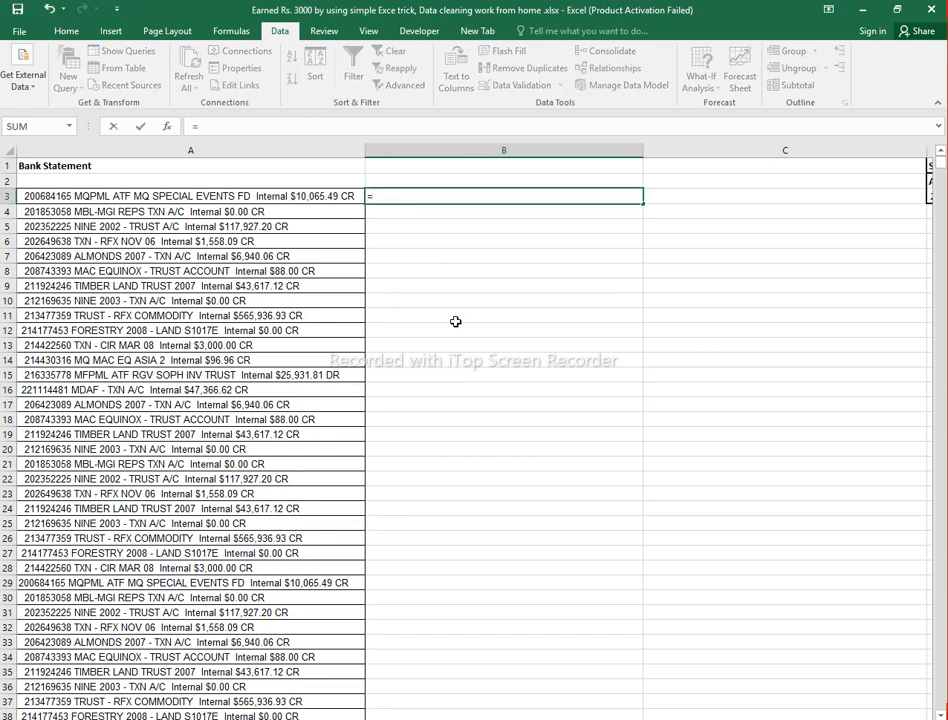
pyautogui.write('TRIM')
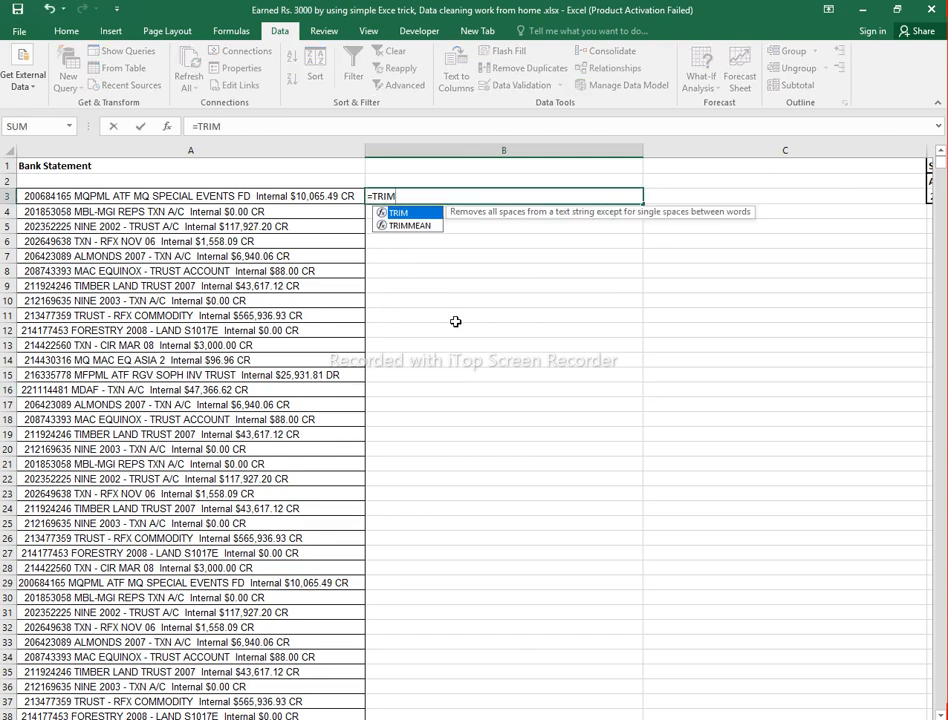
pyautogui.write('(')
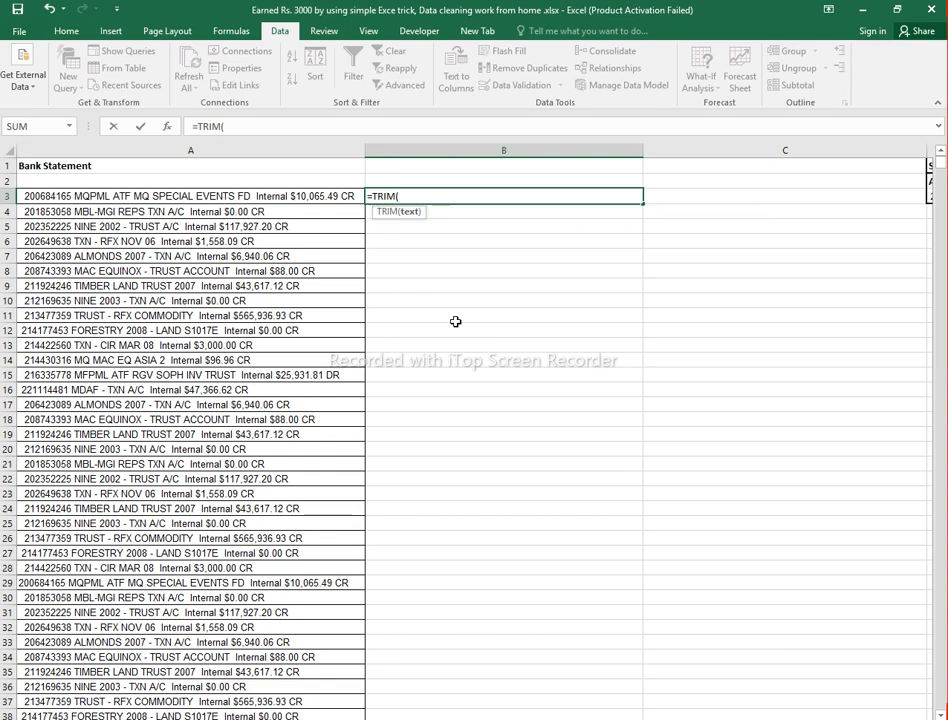
pyautogui.click(330, 196)
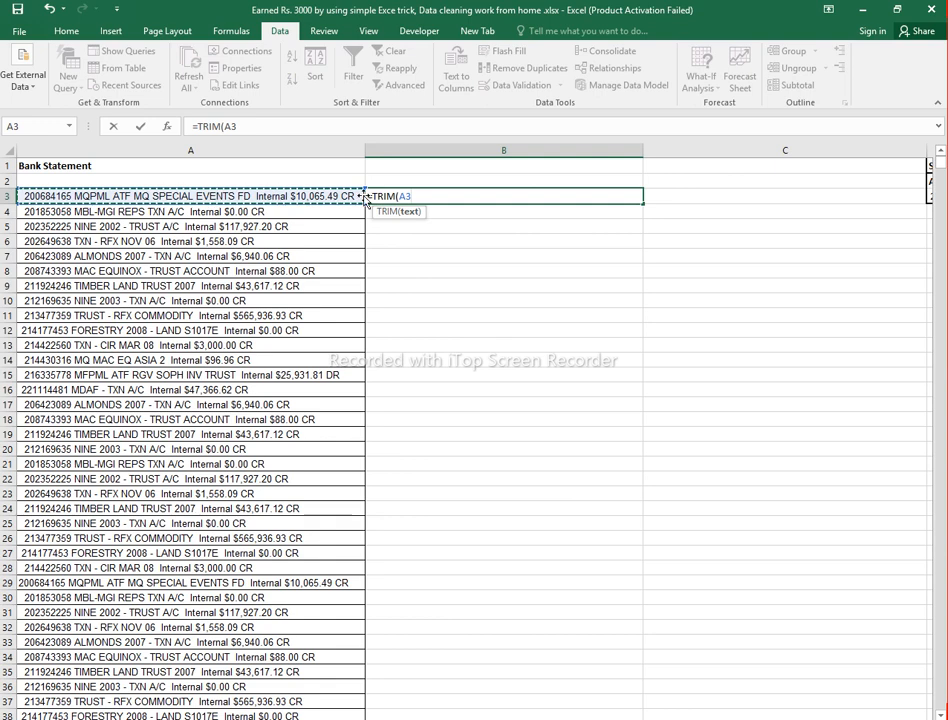
pyautogui.doubleClick(431, 196)
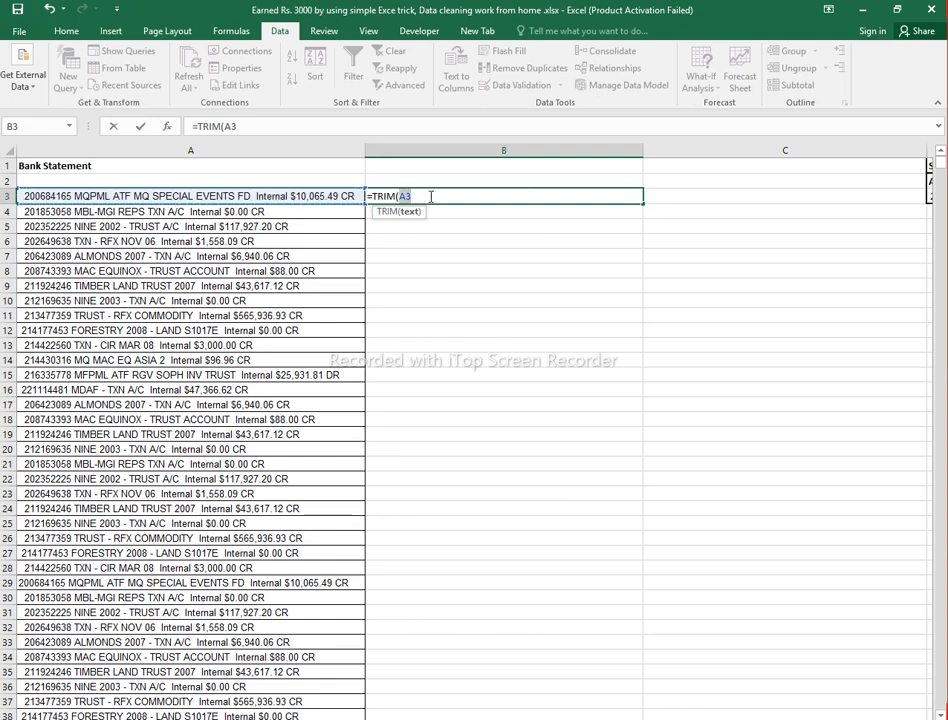
pyautogui.write(')')
pyautogui.press('Return')
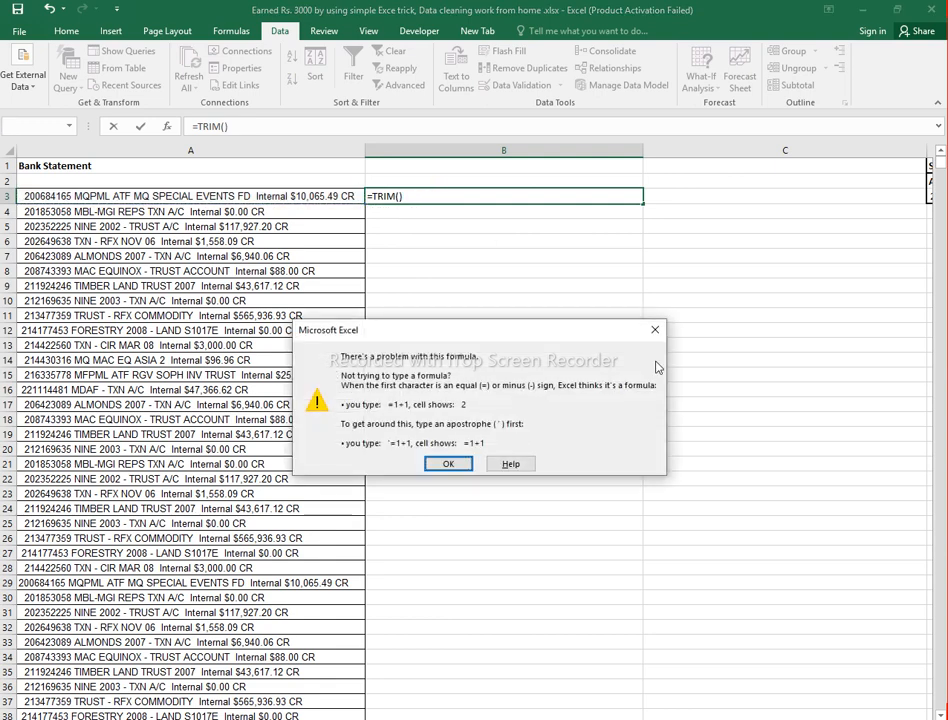
pyautogui.click(655, 330)
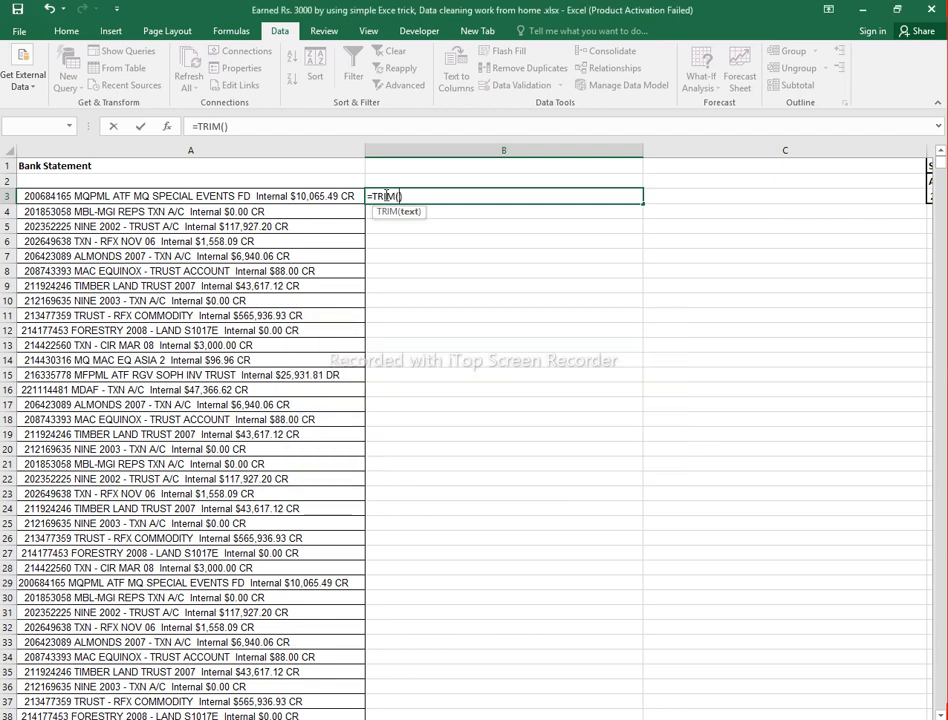
pyautogui.click(352, 196)
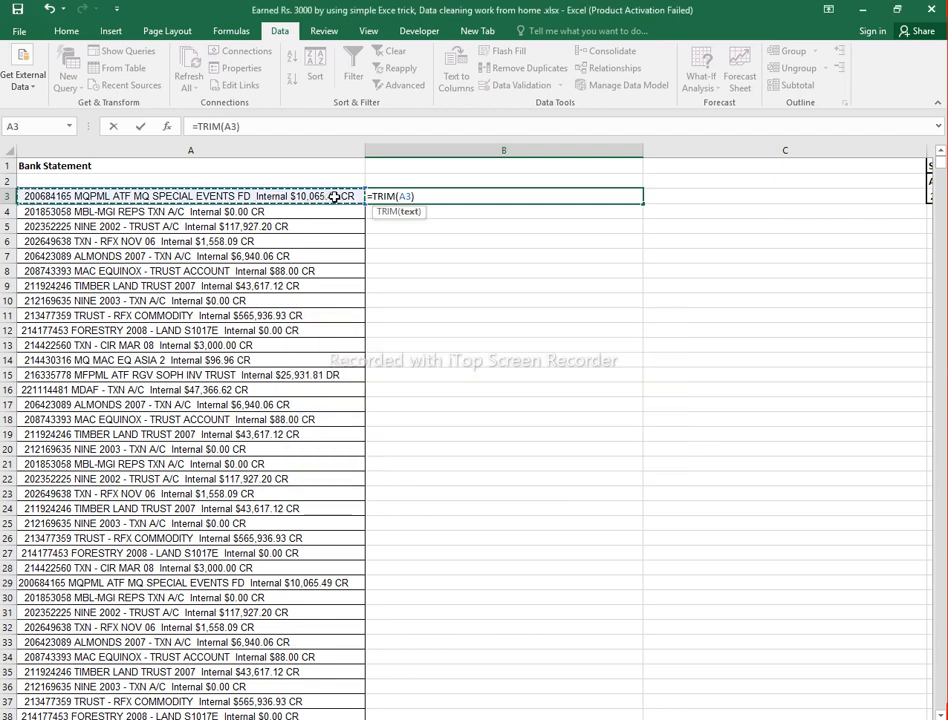
pyautogui.press('Return')
# Widen column B so the trimmed entry in B3 fits within it.
pyautogui.click(413, 268)
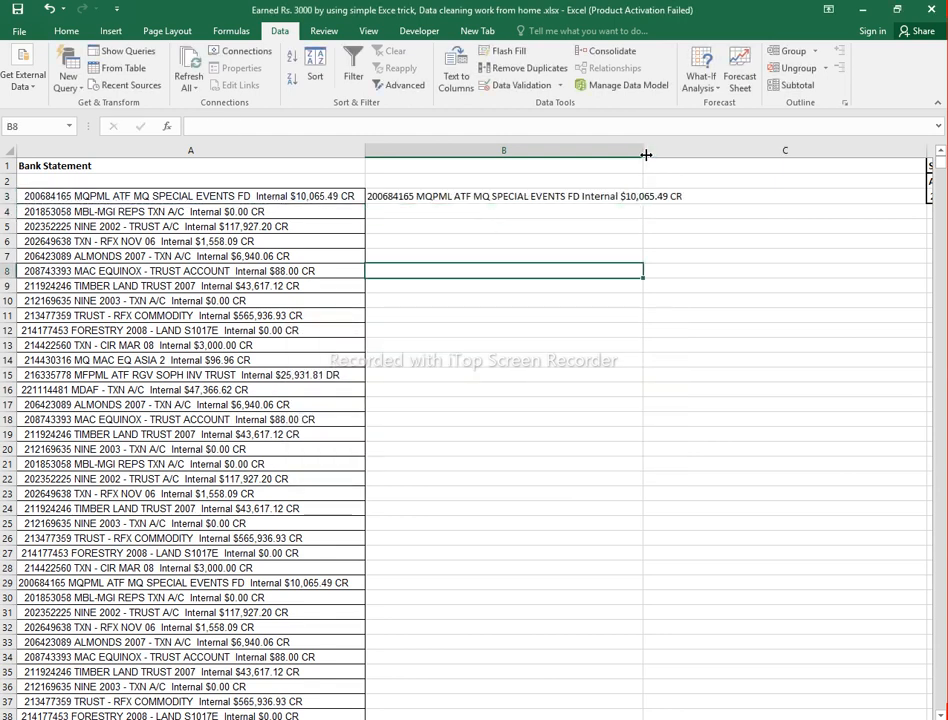
pyautogui.moveTo(644, 155); pyautogui.dragTo(693, 155)
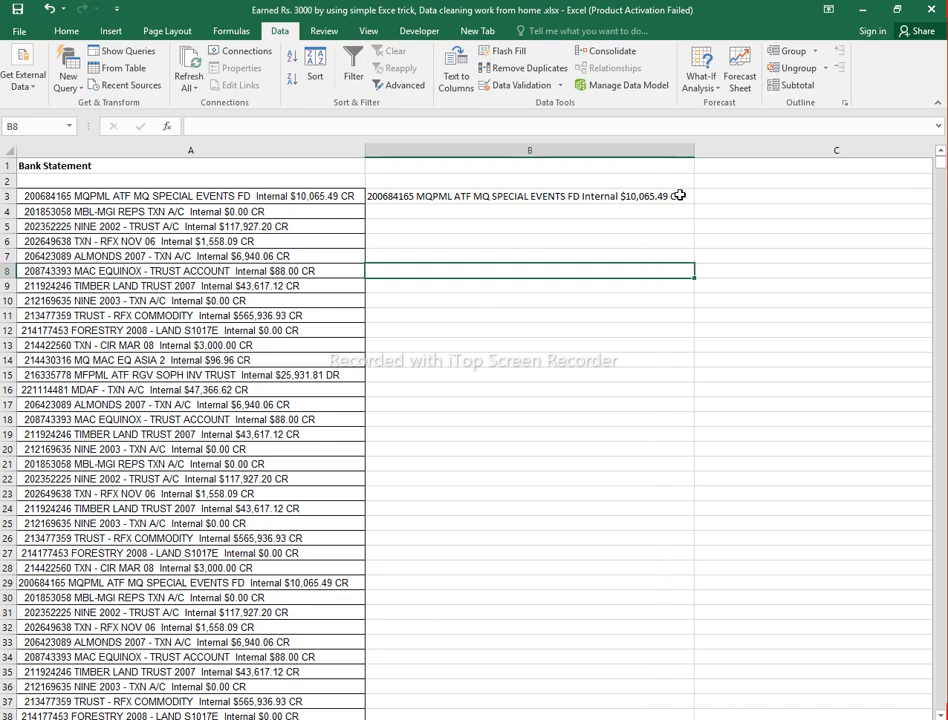
pyautogui.click(679, 196)
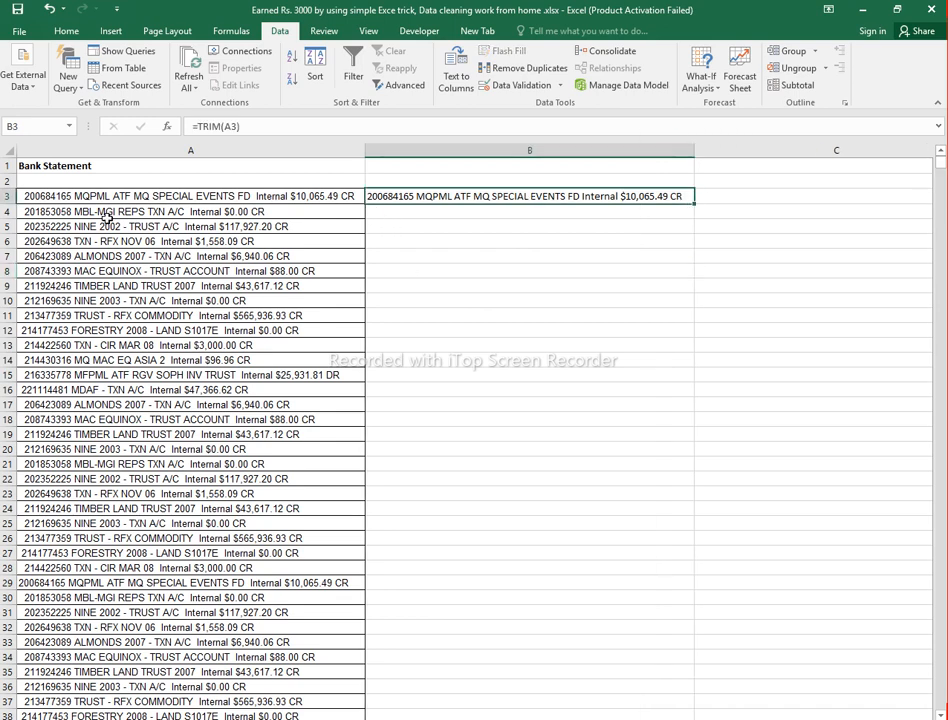
# Delete one leading space from the statement entry in A4.
pyautogui.doubleClick(24, 212)
pyautogui.press('Delete')
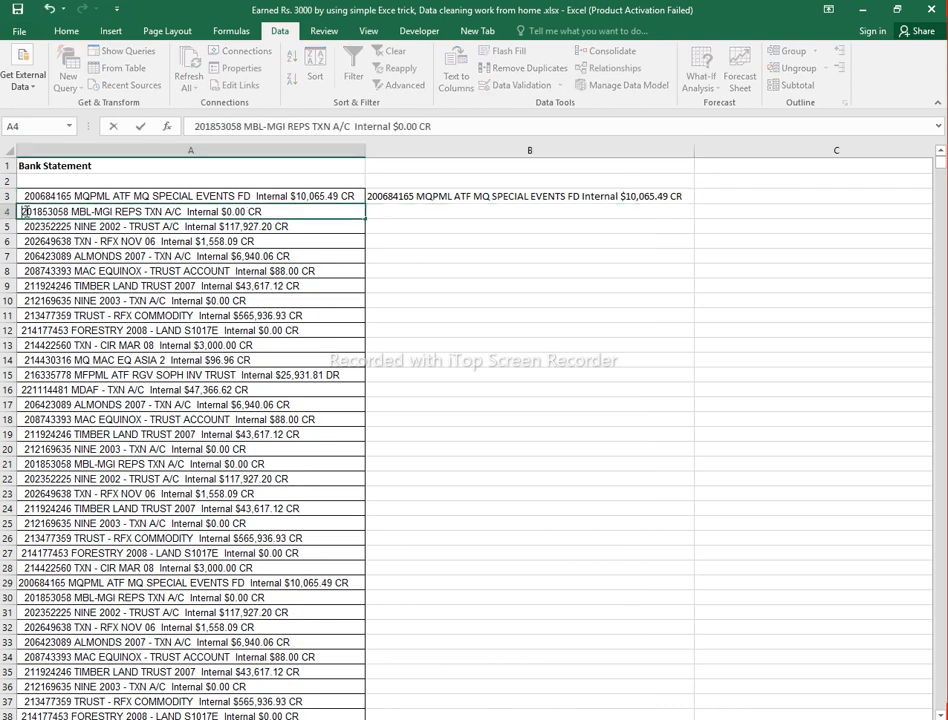
pyautogui.click(422, 196)
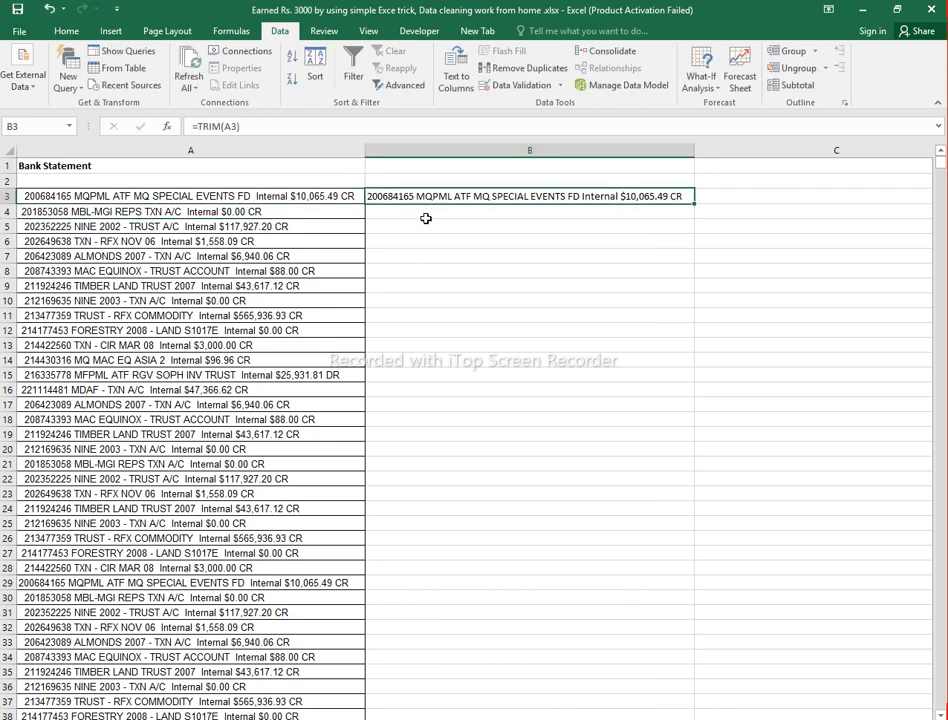
# Compare the trimmed entry in B3 with the spacing of the raw entries in A3 and A4.
pyautogui.click(424, 218)
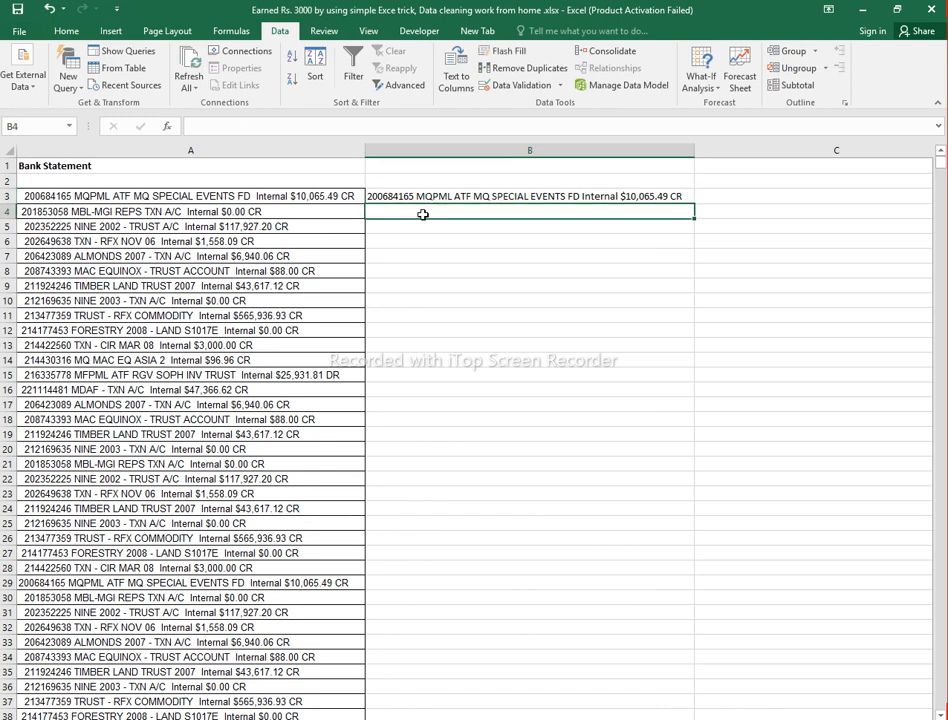
pyautogui.click(423, 267)
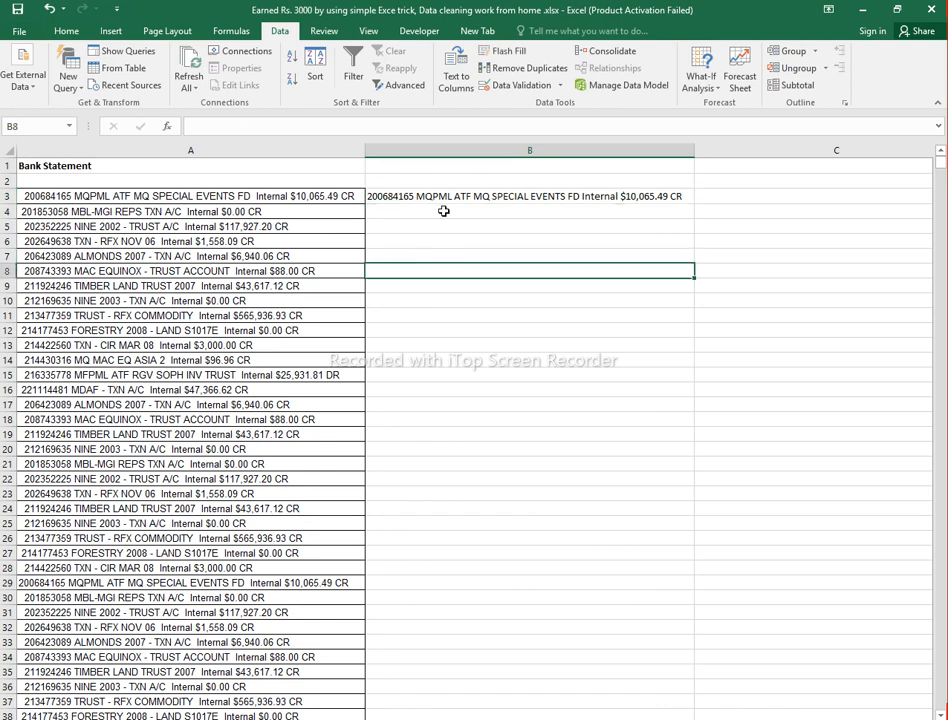
pyautogui.click(444, 195)
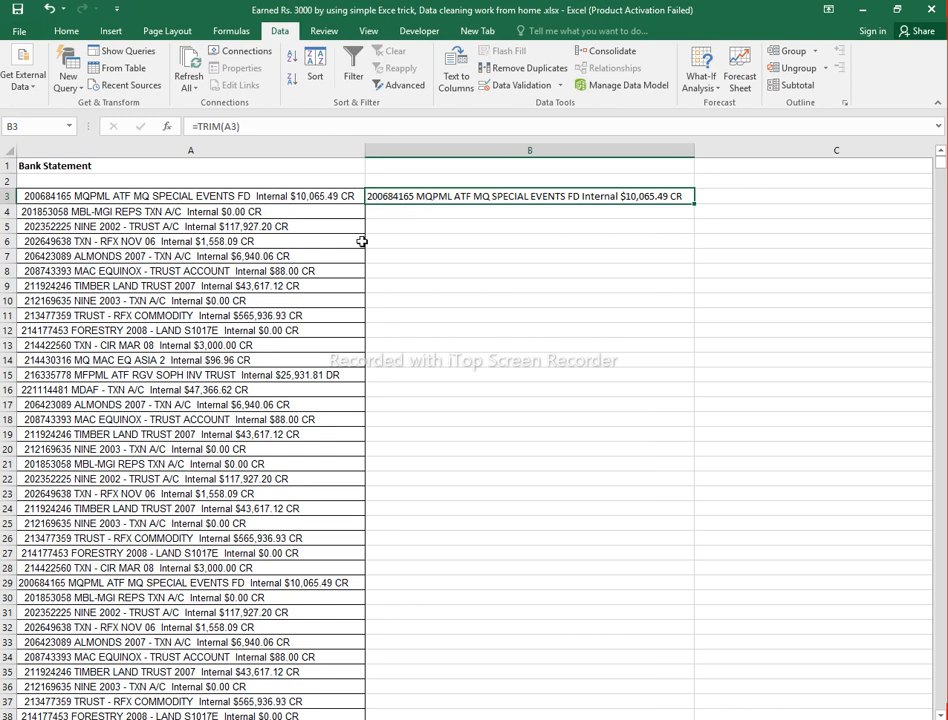
pyautogui.click(20, 211)
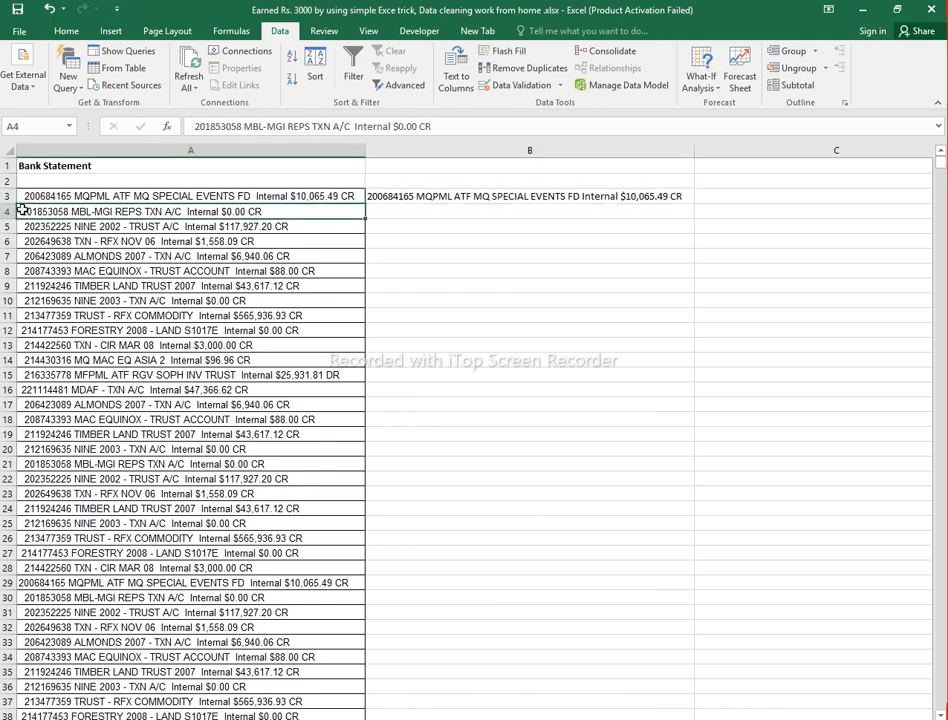
pyautogui.click(562, 211)
pyautogui.click(575, 196)
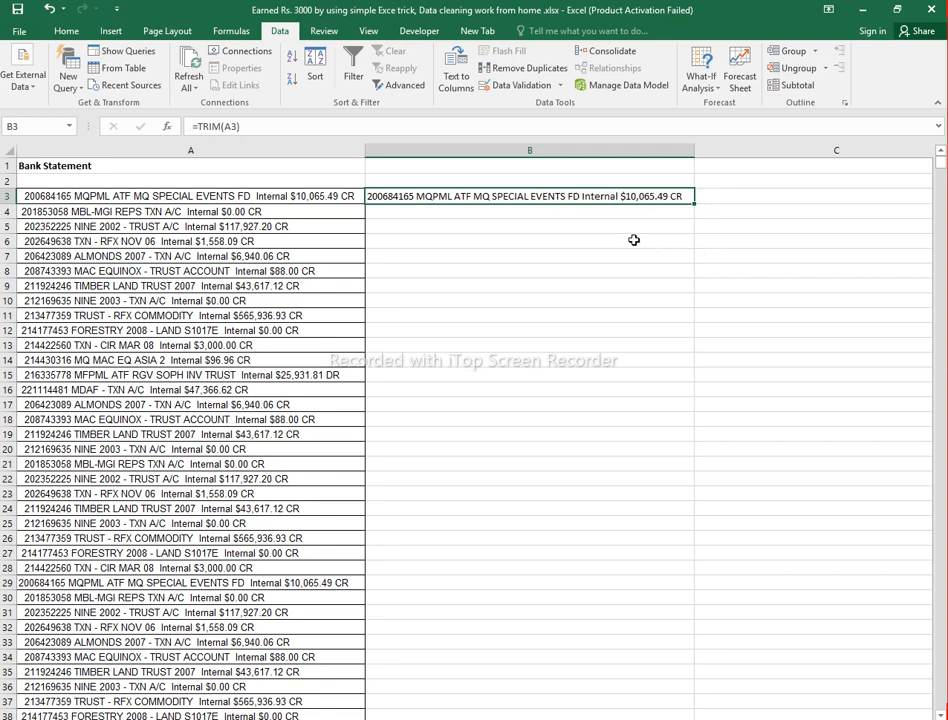
pyautogui.click(457, 215)
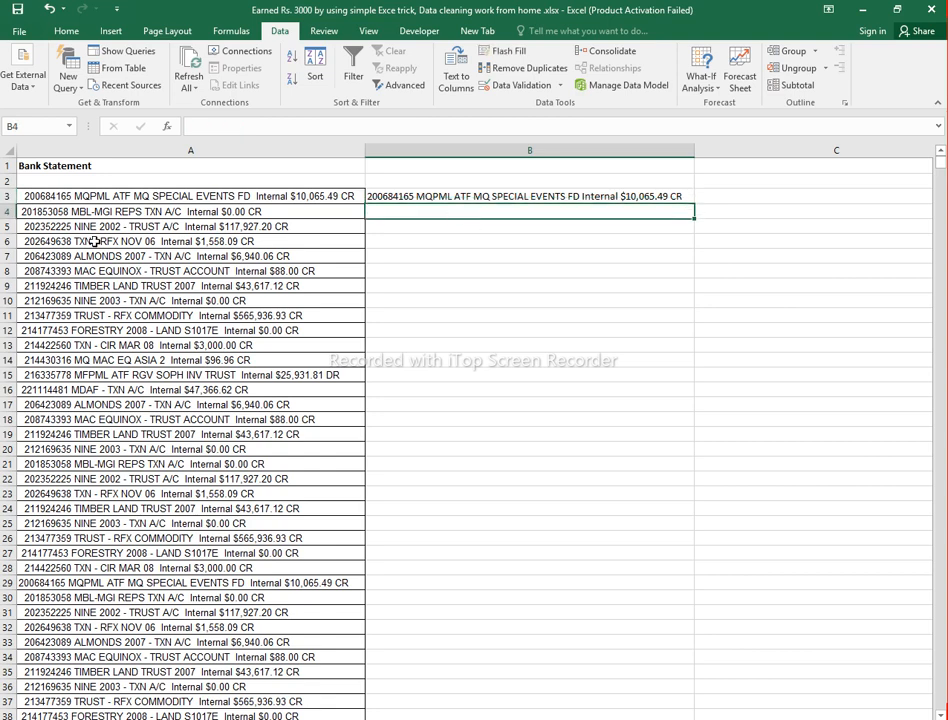
# Fill the TRIM formula from B3 down to B4 and inspect the cleaned second entry.
pyautogui.click(662, 193)
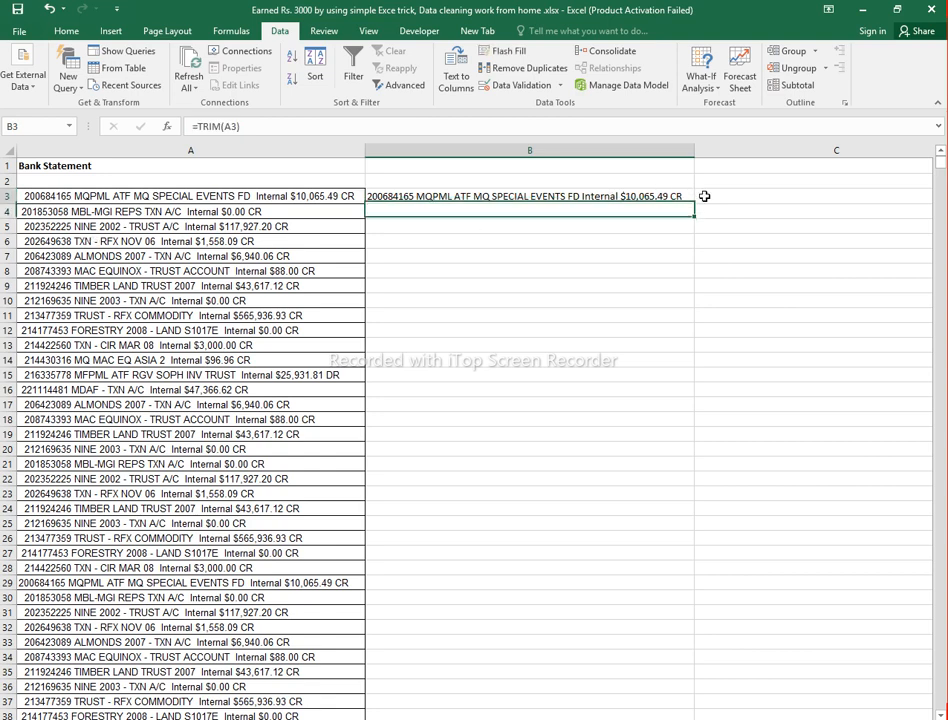
pyautogui.moveTo(693, 202); pyautogui.dragTo(690, 218)
pyautogui.click(506, 300)
pyautogui.click(516, 213)
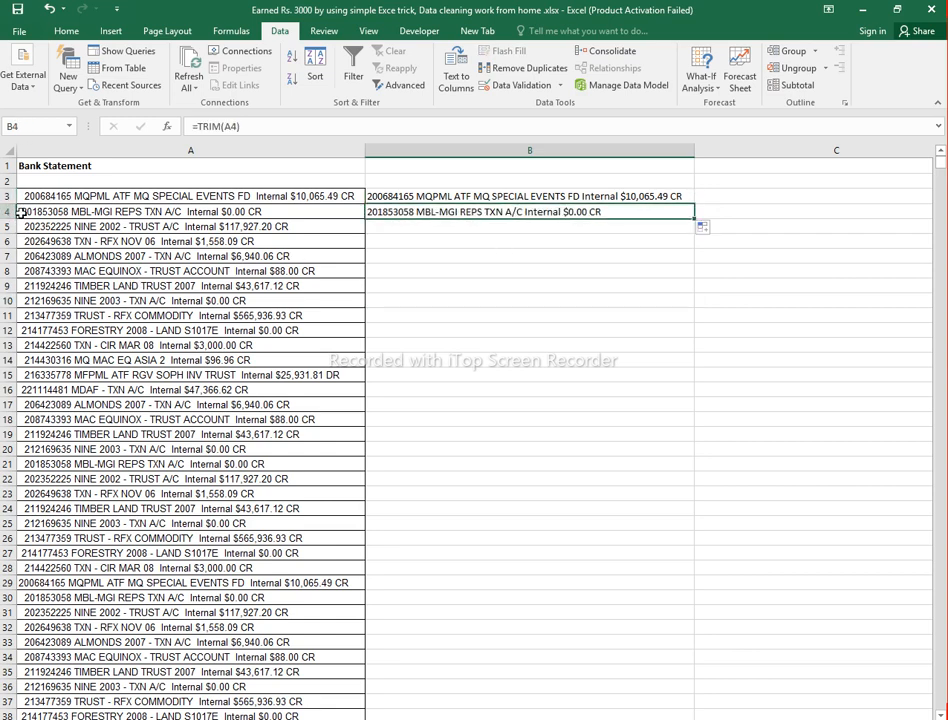
# Inspect the leading spaces of the raw entries in A4 and A3 and the TRIM formula in B4.
pyautogui.doubleClick(20, 212)
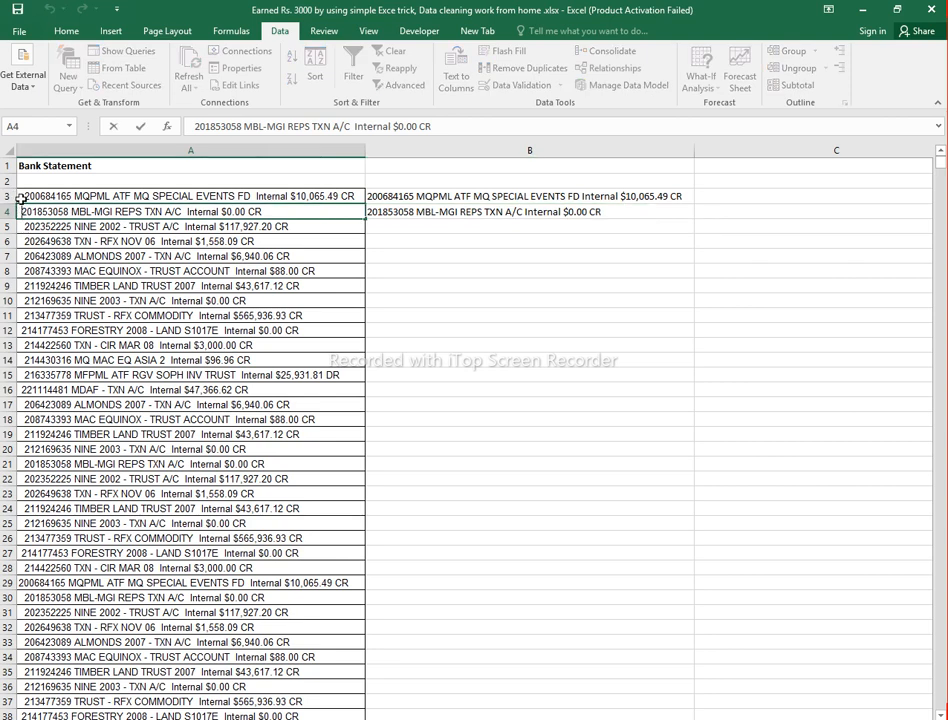
pyautogui.doubleClick(20, 198)
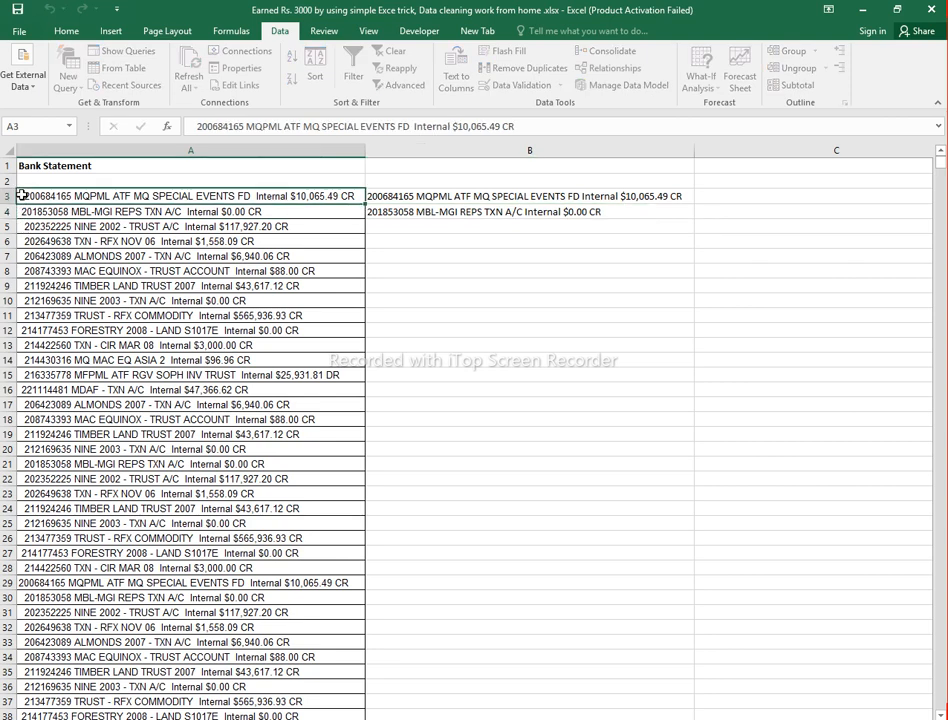
pyautogui.doubleClick(375, 210)
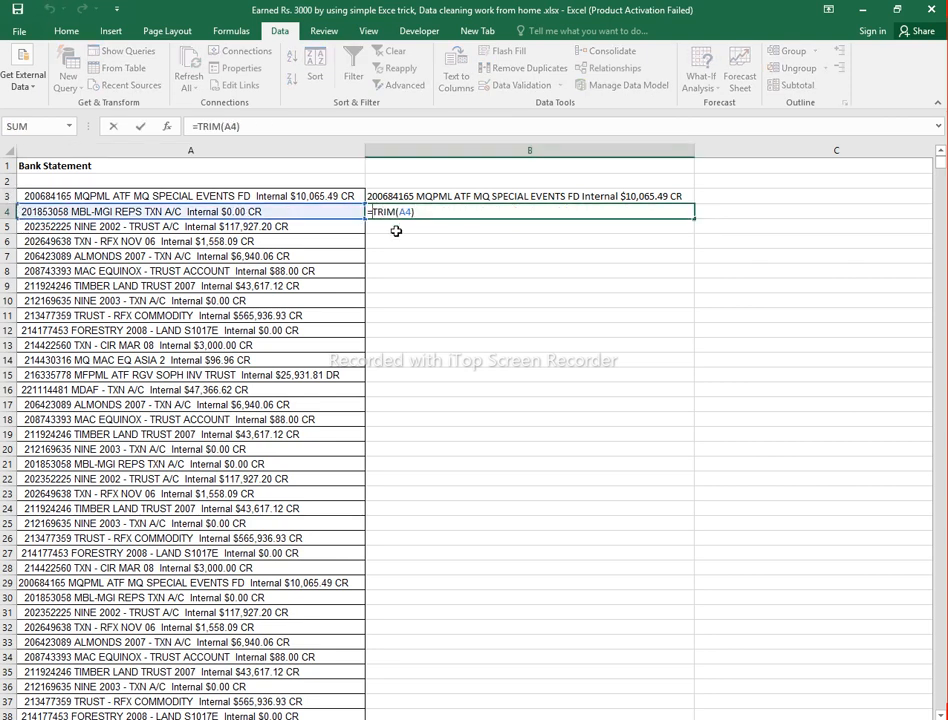
pyautogui.press('Return')
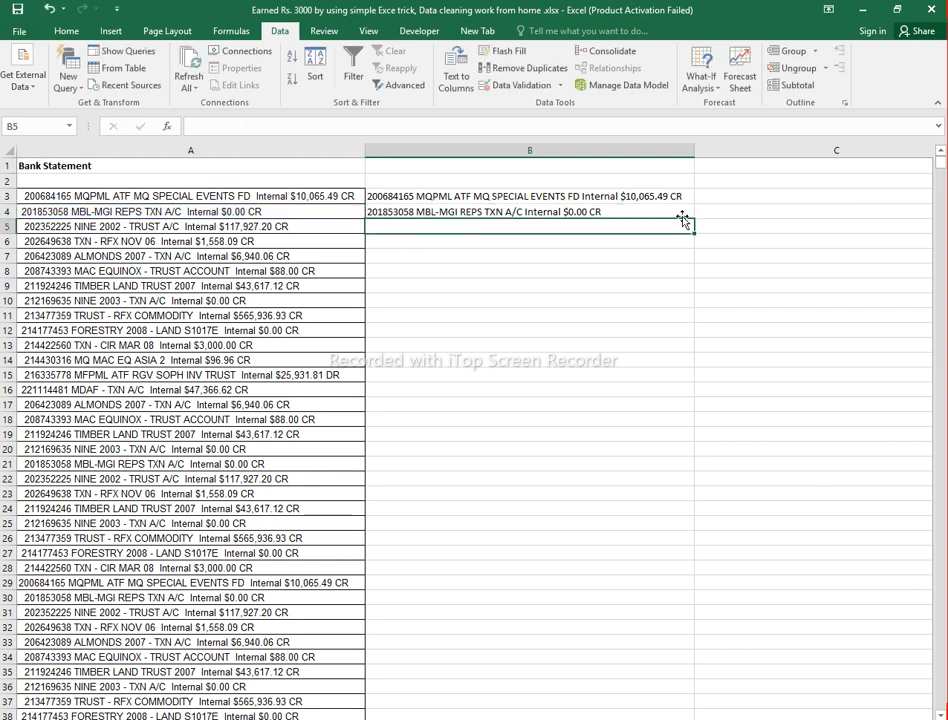
# Fill the TRIM formula from B4 down column B to the last statement entry and check the filled rows.
pyautogui.click(683, 214)
pyautogui.doubleClick(693, 218)
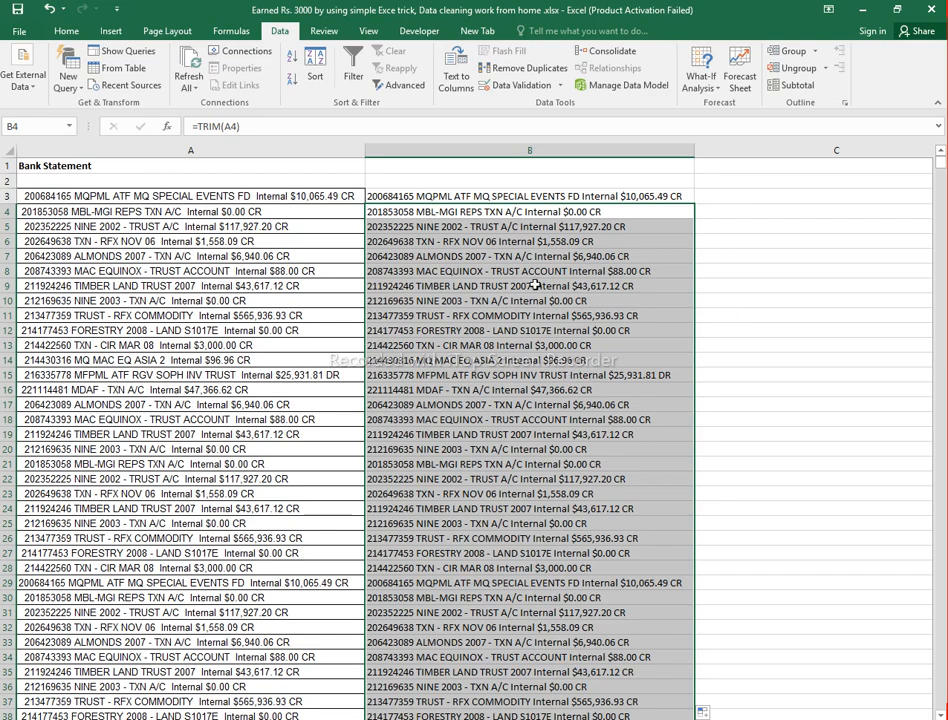
pyautogui.scroll(-20, 535, 287)
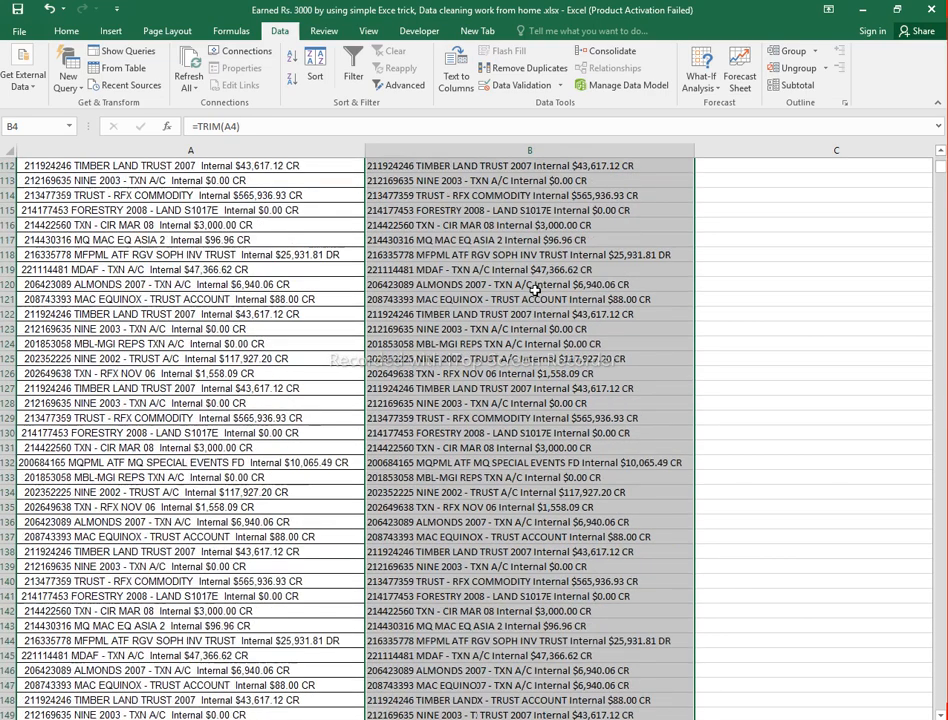
pyautogui.scroll(-20, 535, 290)
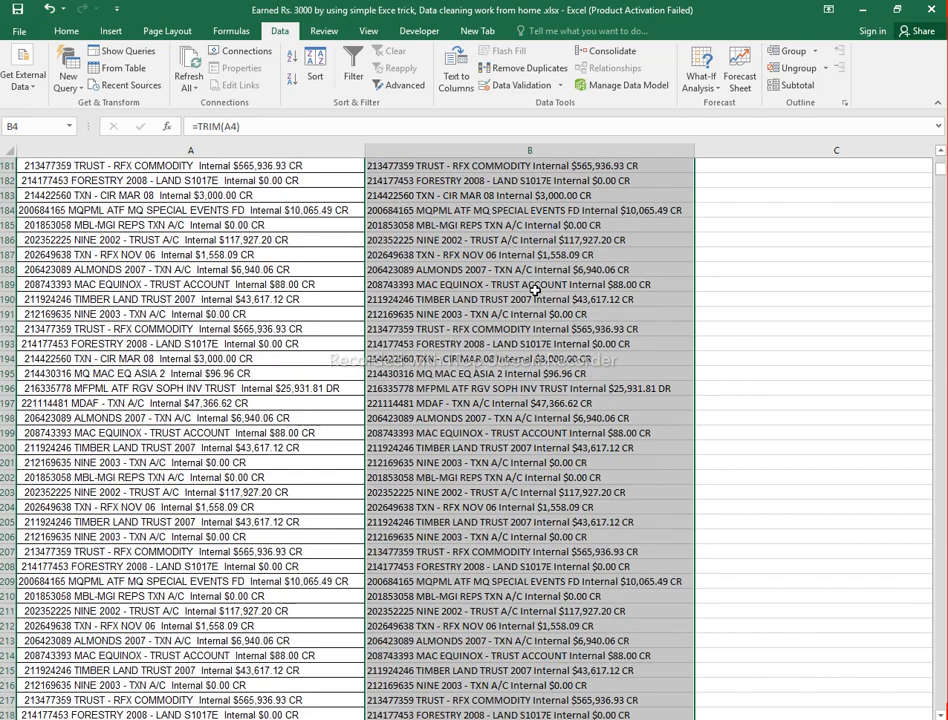
pyautogui.scroll(20, 535, 290)
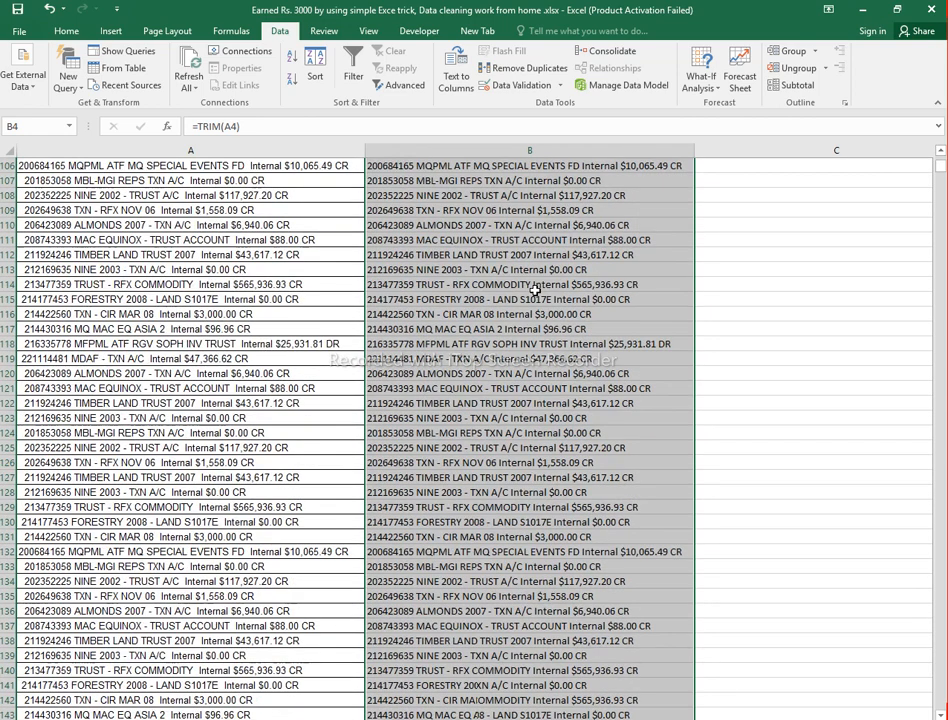
pyautogui.scroll(20, 535, 290)
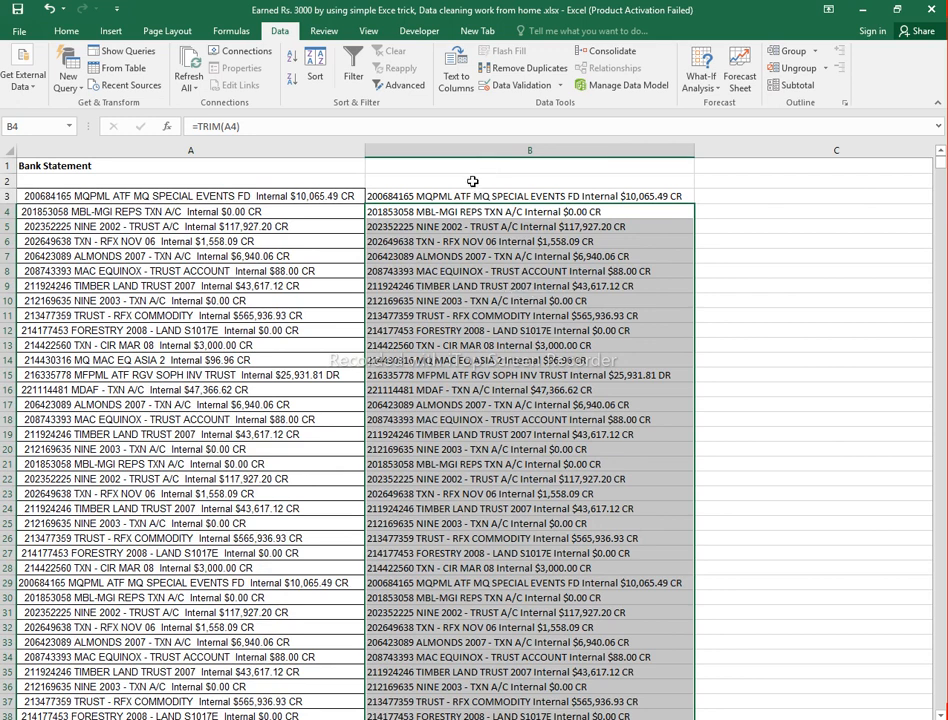
pyautogui.press('Up')
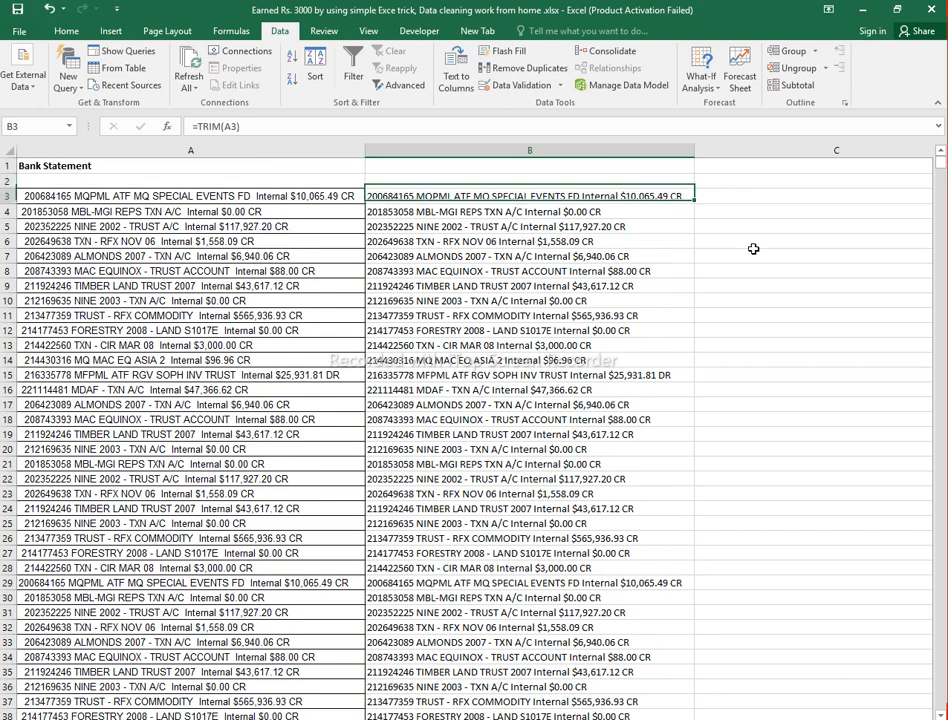
# Examine the trimmed entries in column B and the TRIM formulas behind B3, B5 and B10.
pyautogui.click(801, 267)
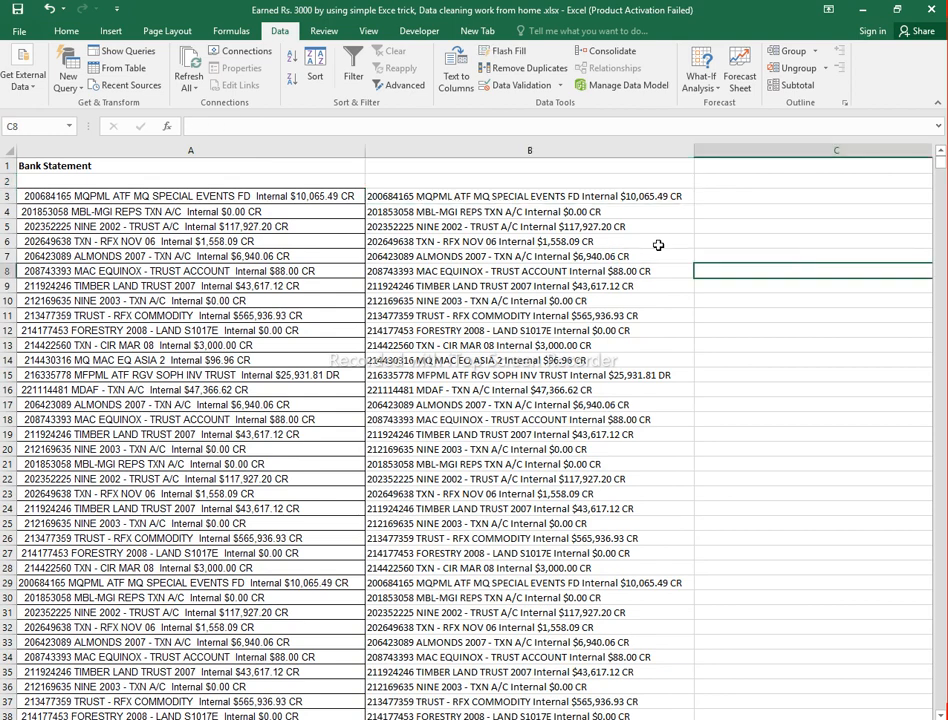
pyautogui.click(747, 301)
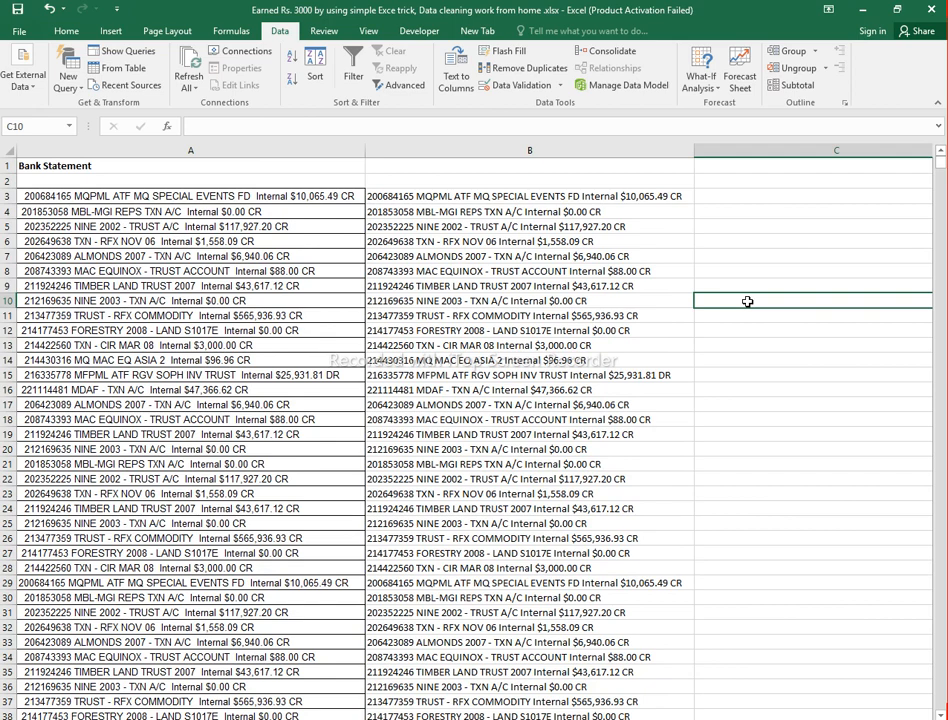
pyautogui.click(558, 227)
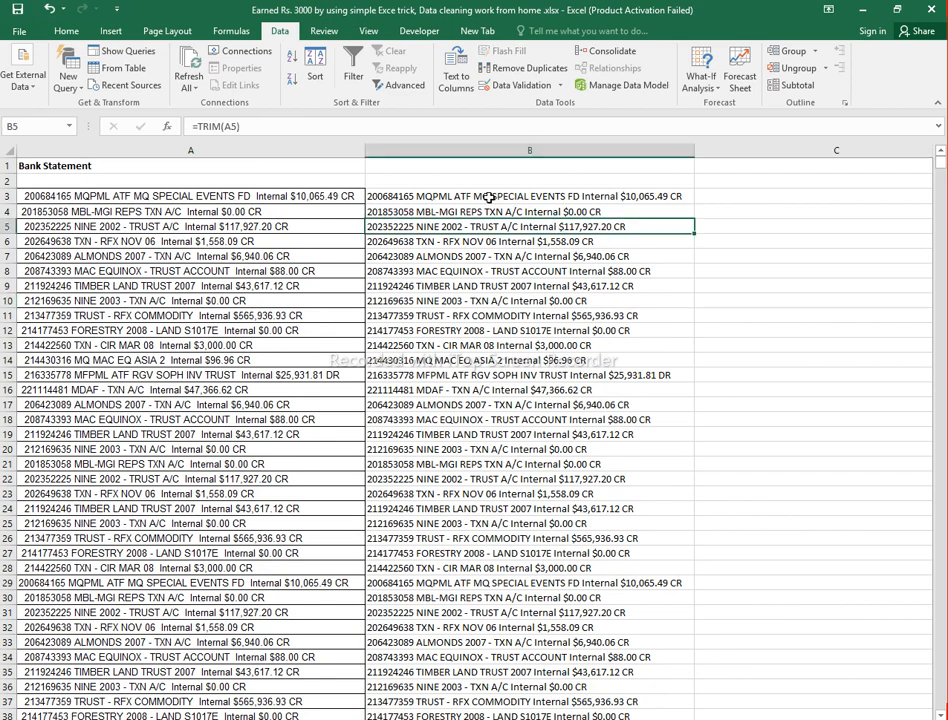
pyautogui.click(489, 198)
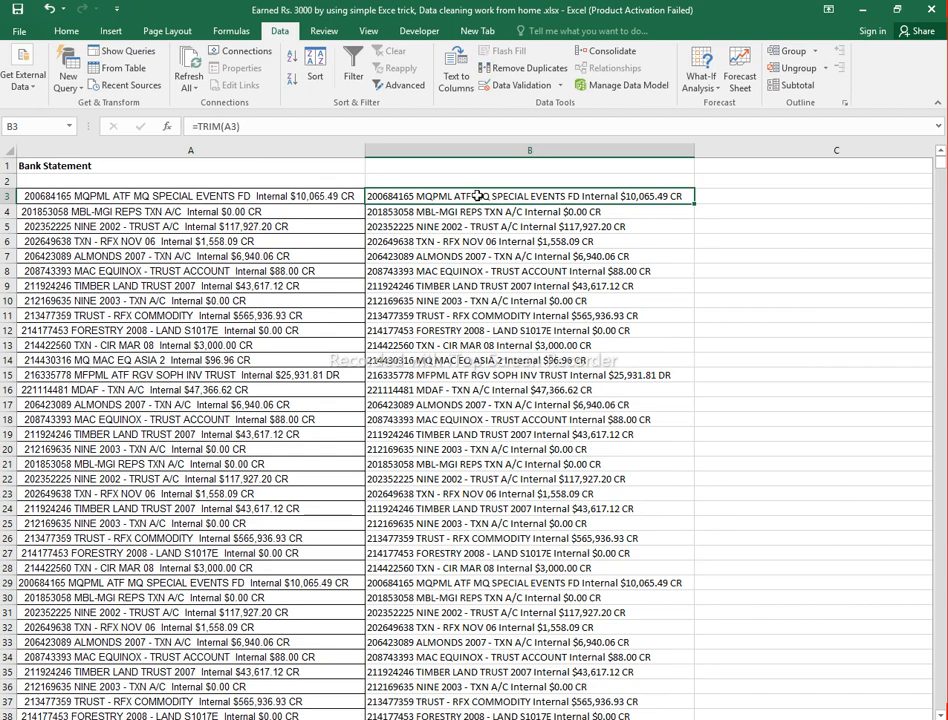
pyautogui.doubleClick(479, 196)
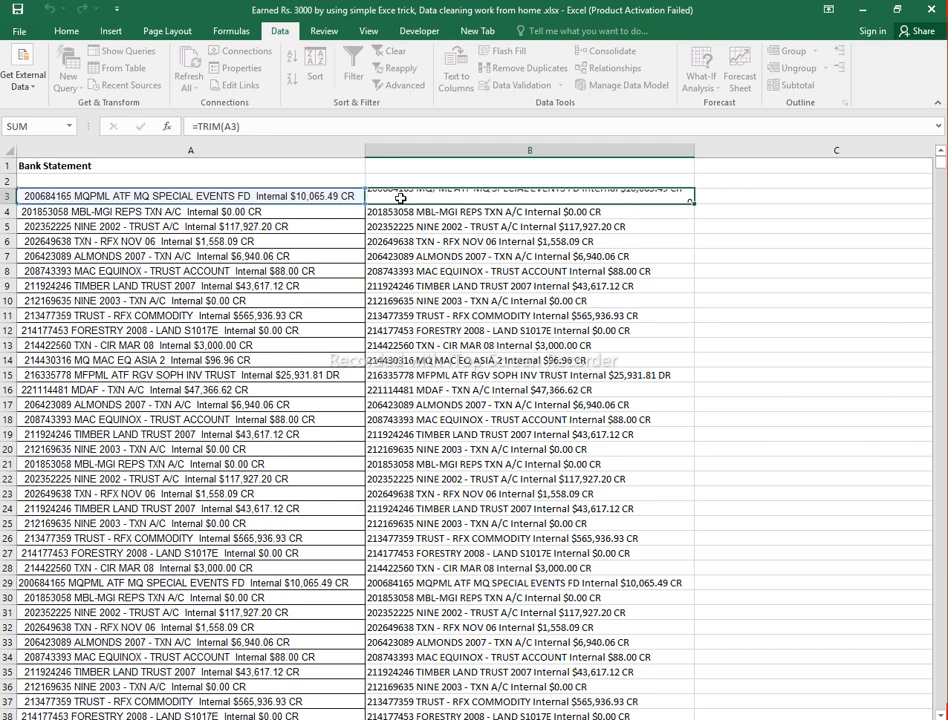
pyautogui.press('Return')
pyautogui.doubleClick(400, 197)
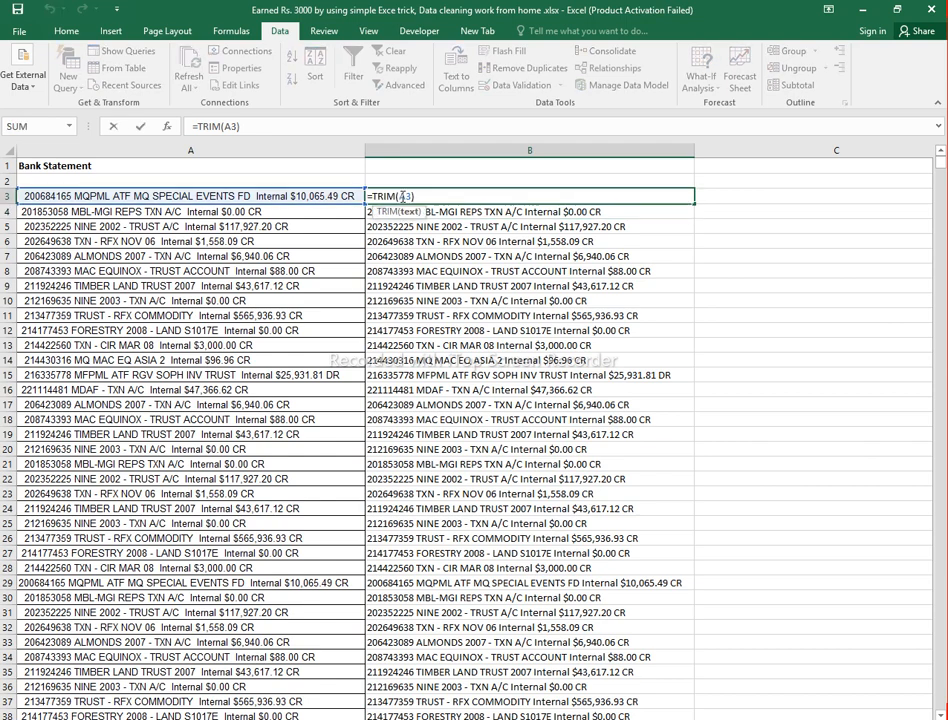
pyautogui.press('Return')
pyautogui.click(334, 167)
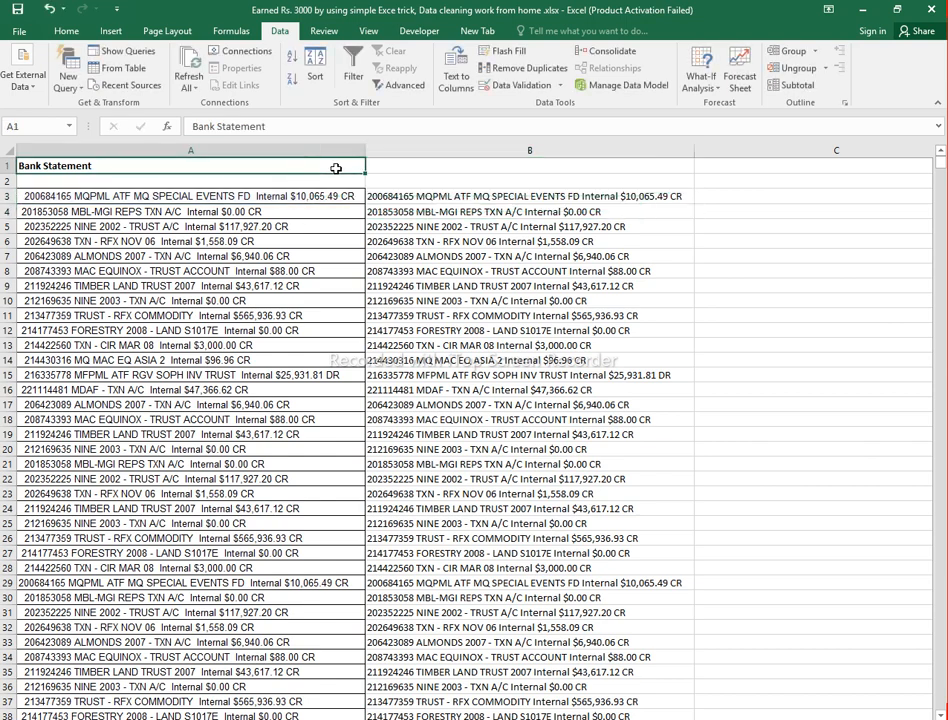
pyautogui.click(399, 178)
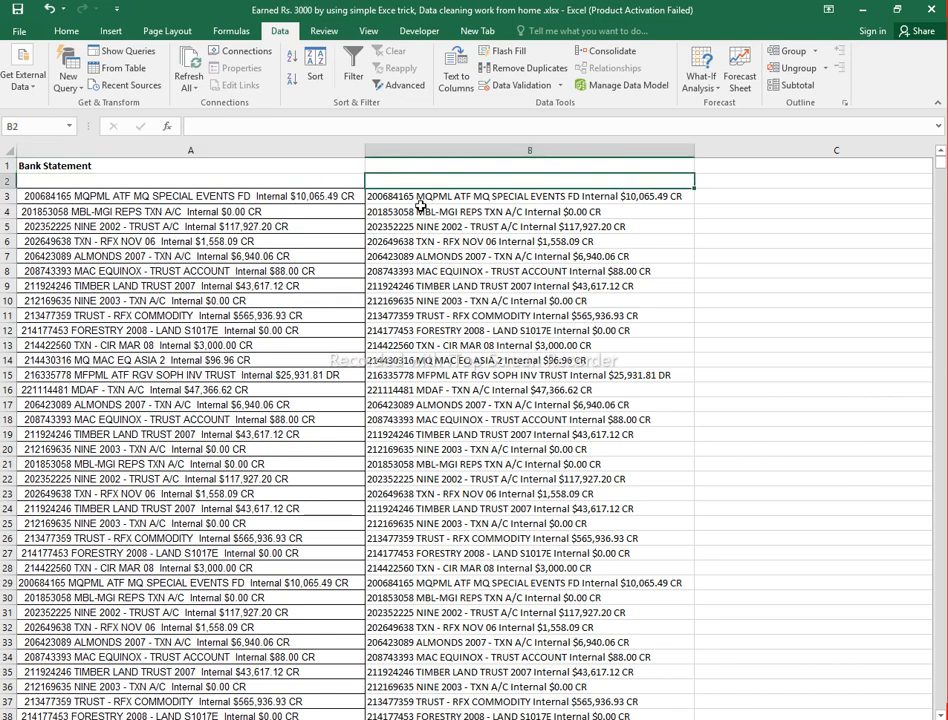
pyautogui.click(373, 192)
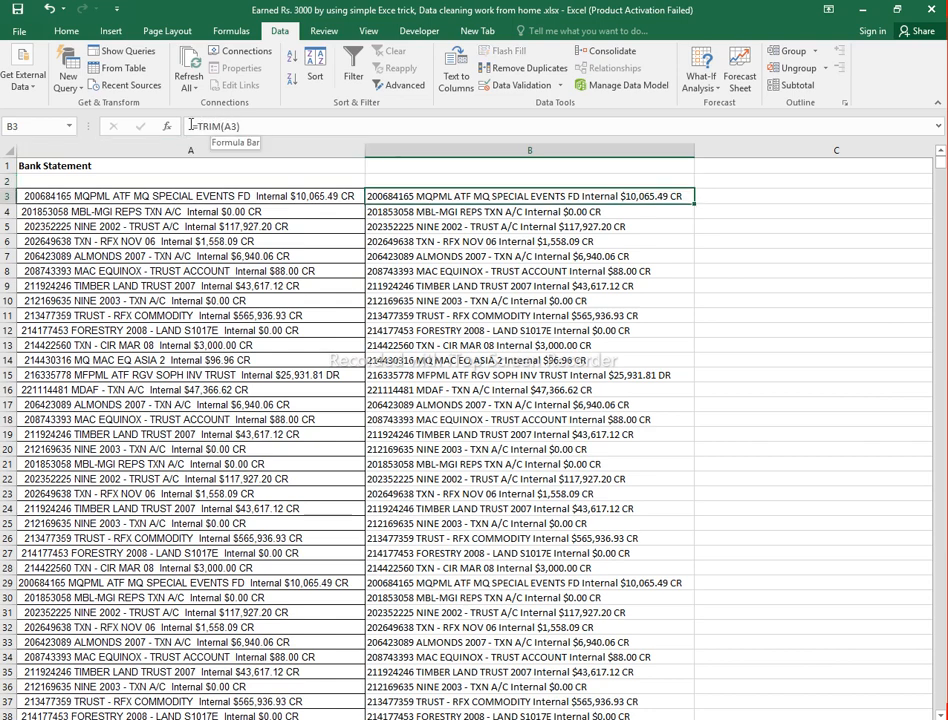
pyautogui.click(640, 226)
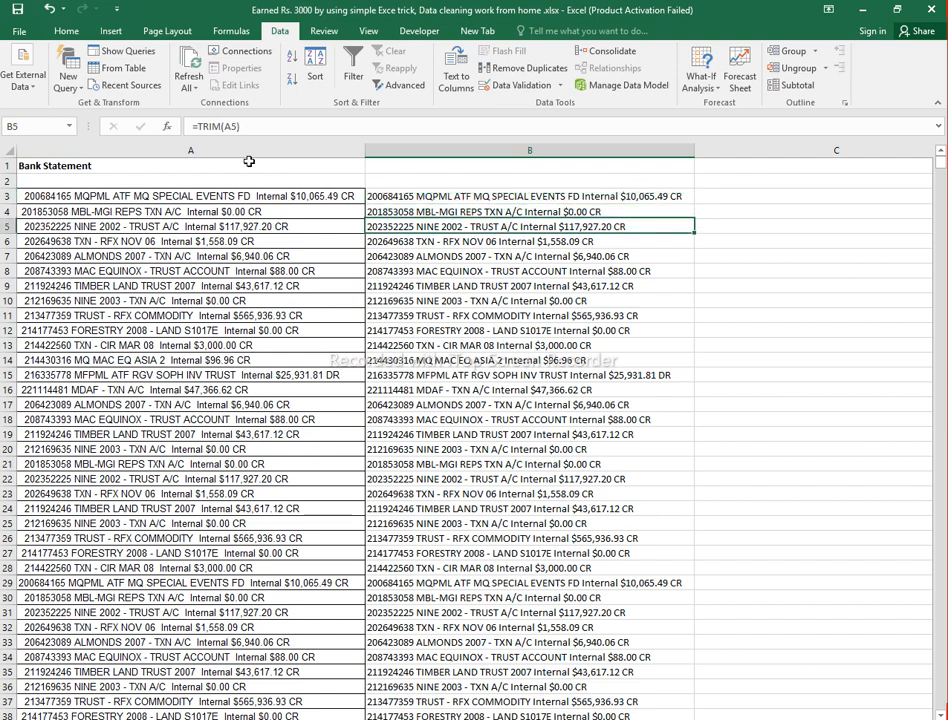
pyautogui.click(610, 298)
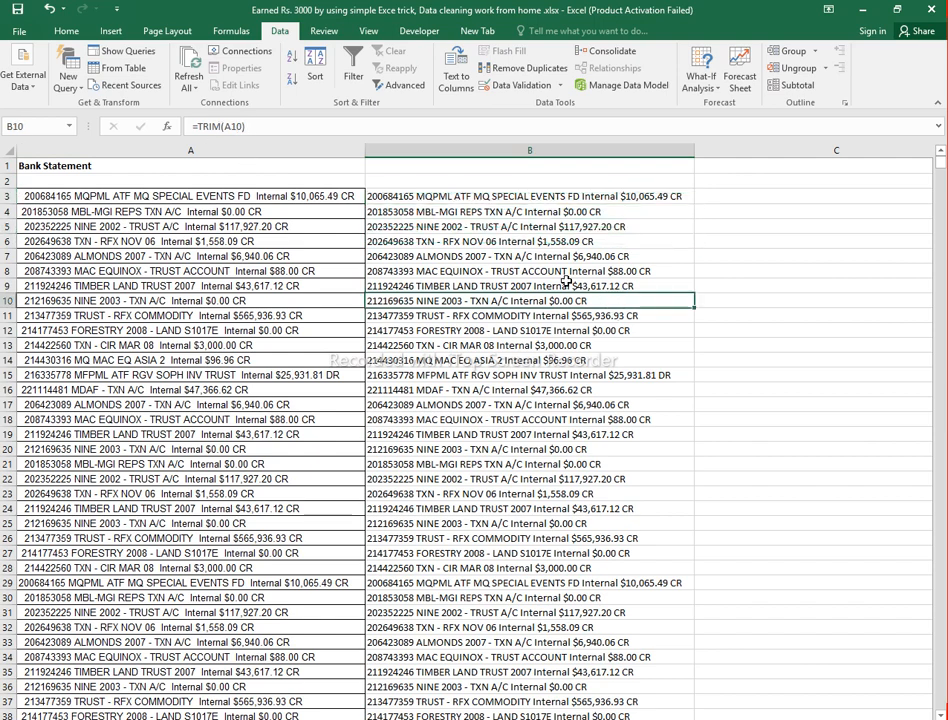
# Replace all TRIM formulas in column B, from B3 down to the last entry, with their plain values.
pyautogui.click(497, 197)
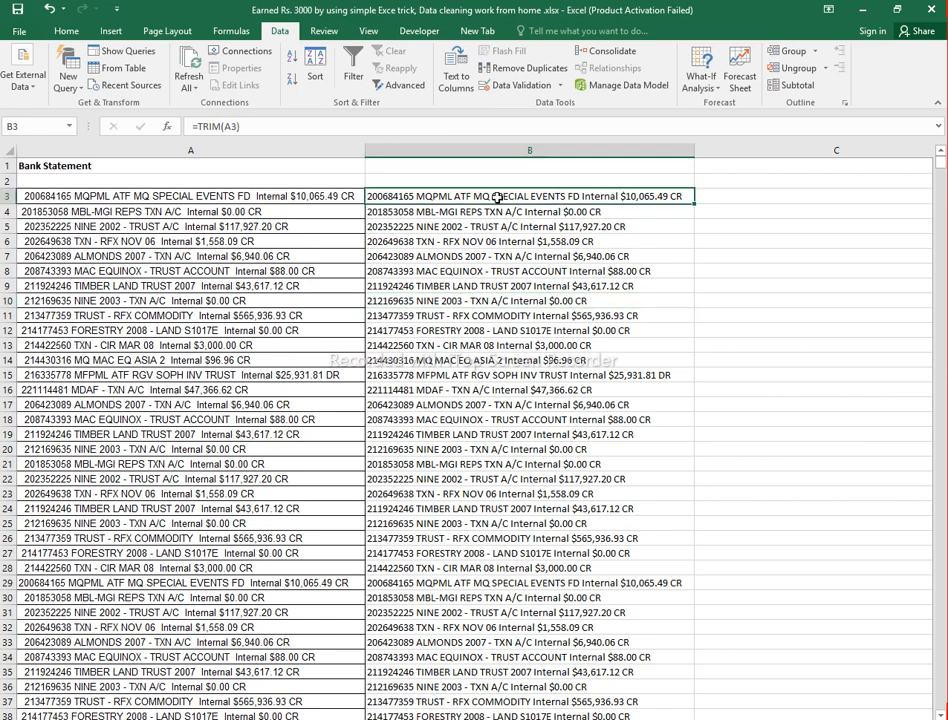
pyautogui.hotkey('ctrl', 'shift', 'Down')
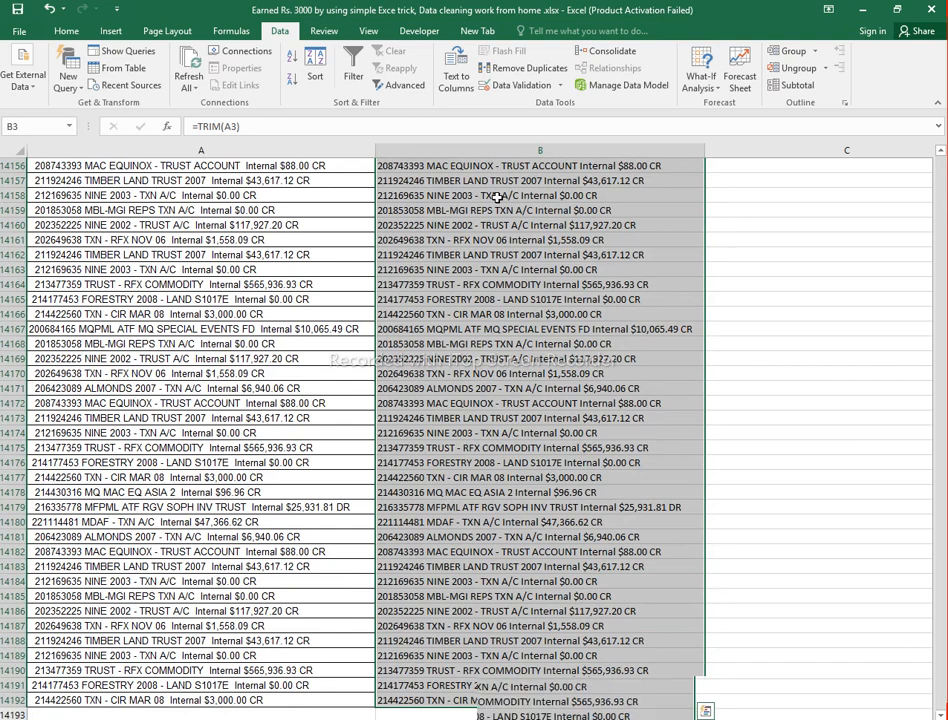
pyautogui.hotkey('ctrl', 'BackSpace')
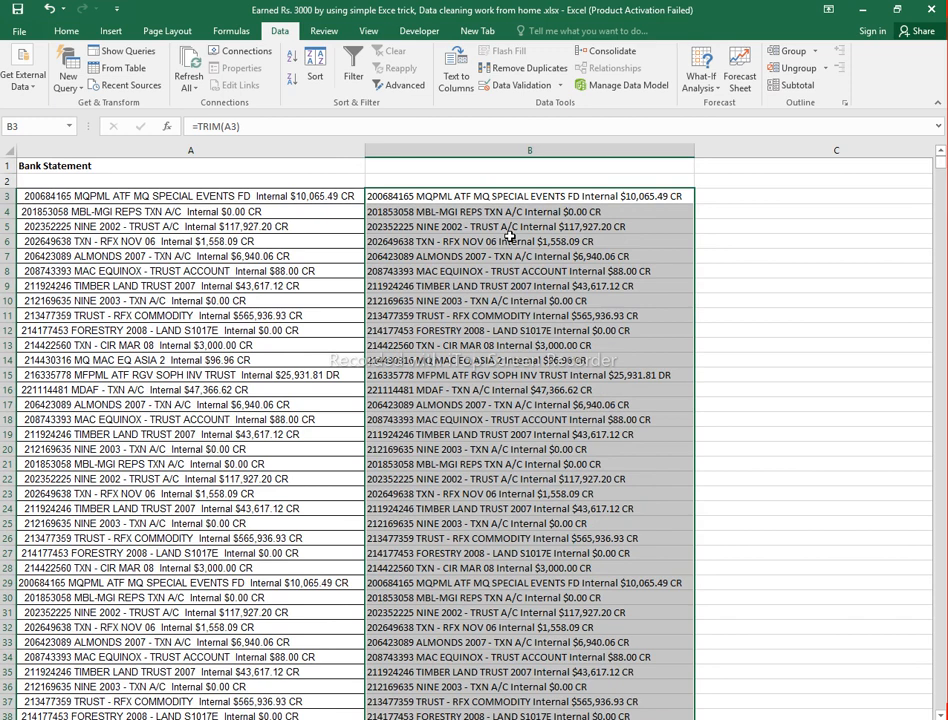
pyautogui.hotkey('ctrl', 'c')
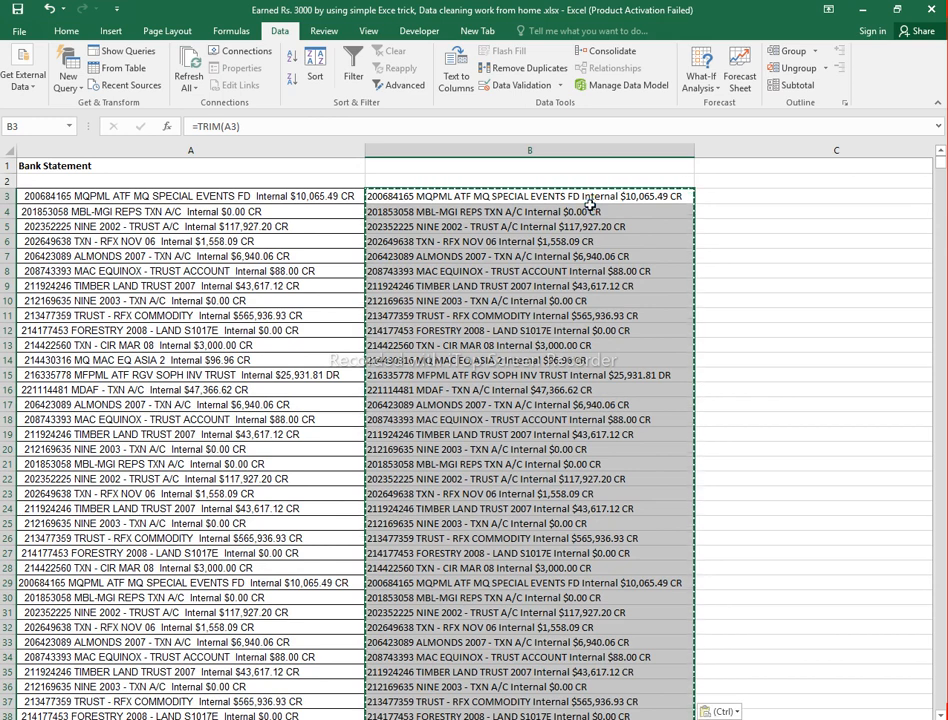
pyautogui.rightClick(590, 196)
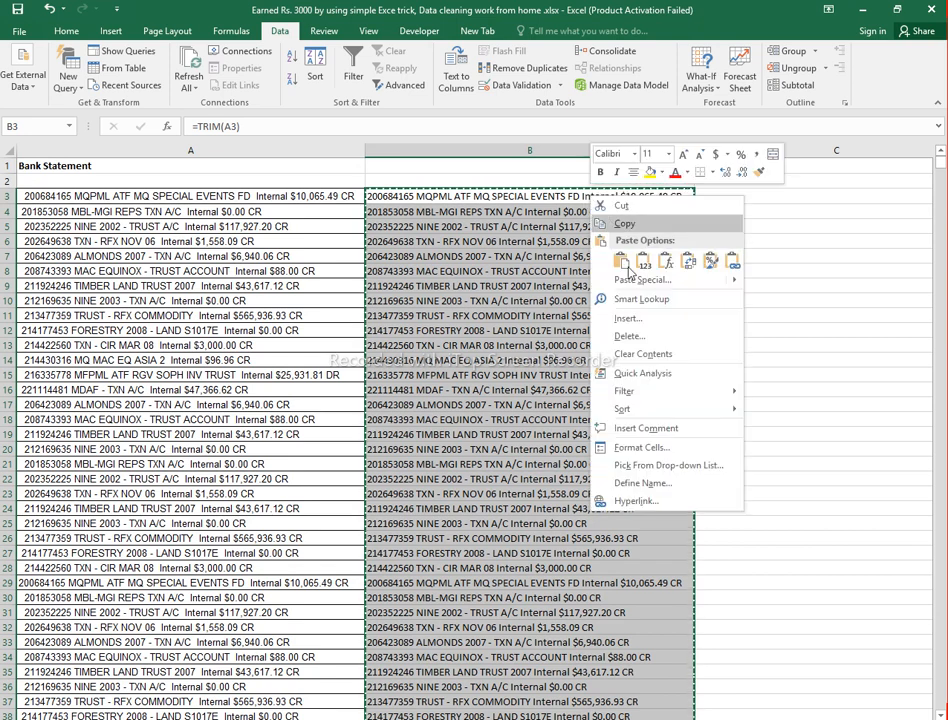
pyautogui.click(628, 279)
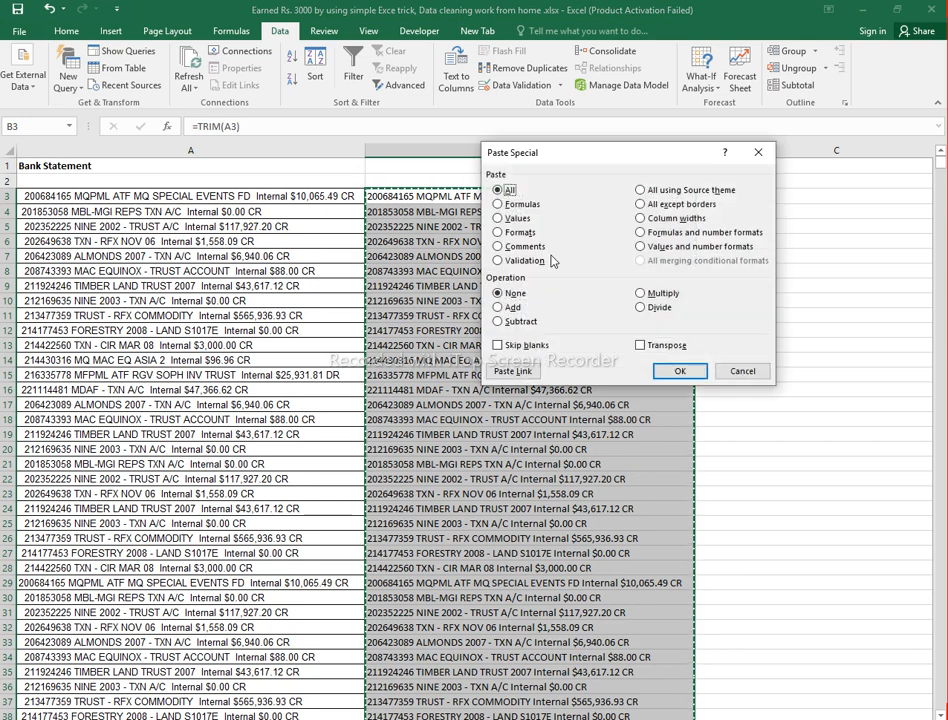
pyautogui.click(497, 218)
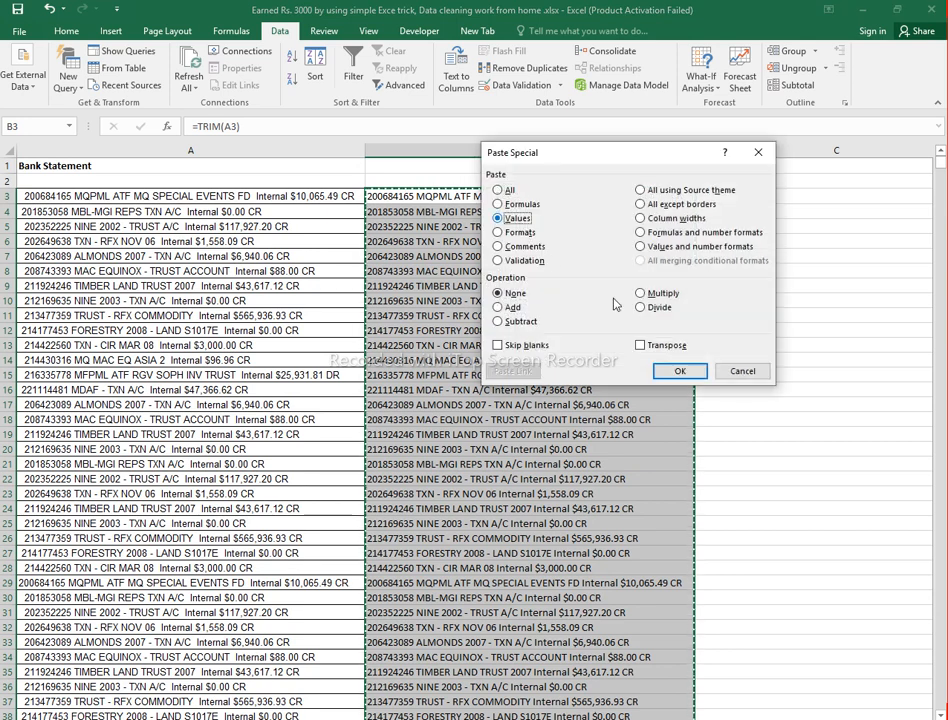
pyautogui.click(668, 374)
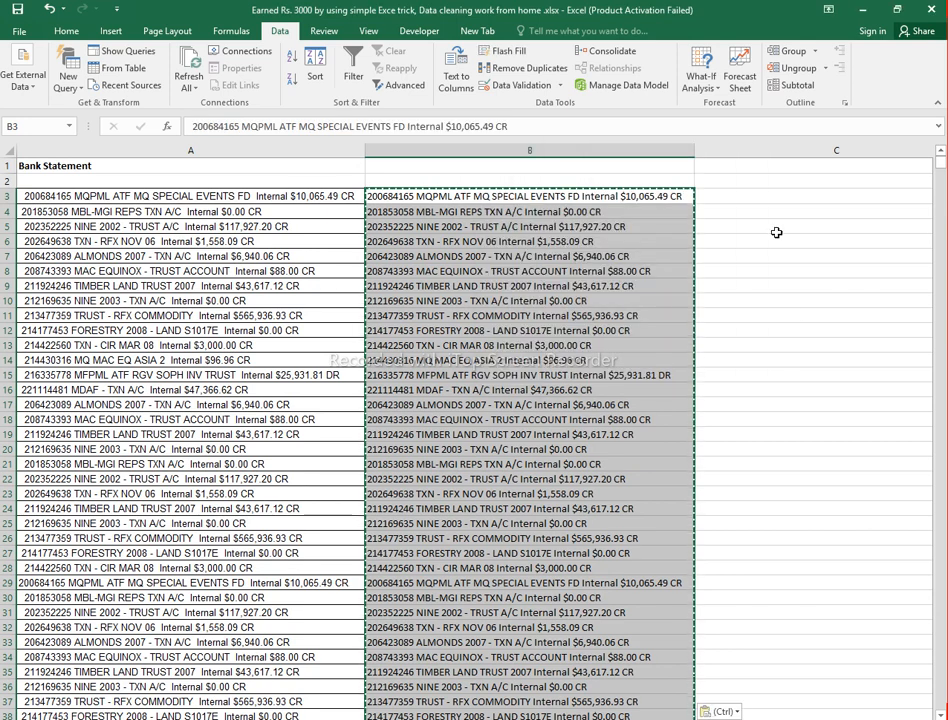
# Check the plain-text entries in B3 and B20 and look at the Sample Outcome table's Account #, Amount and Dr/Cr columns.
pyautogui.click(775, 225)
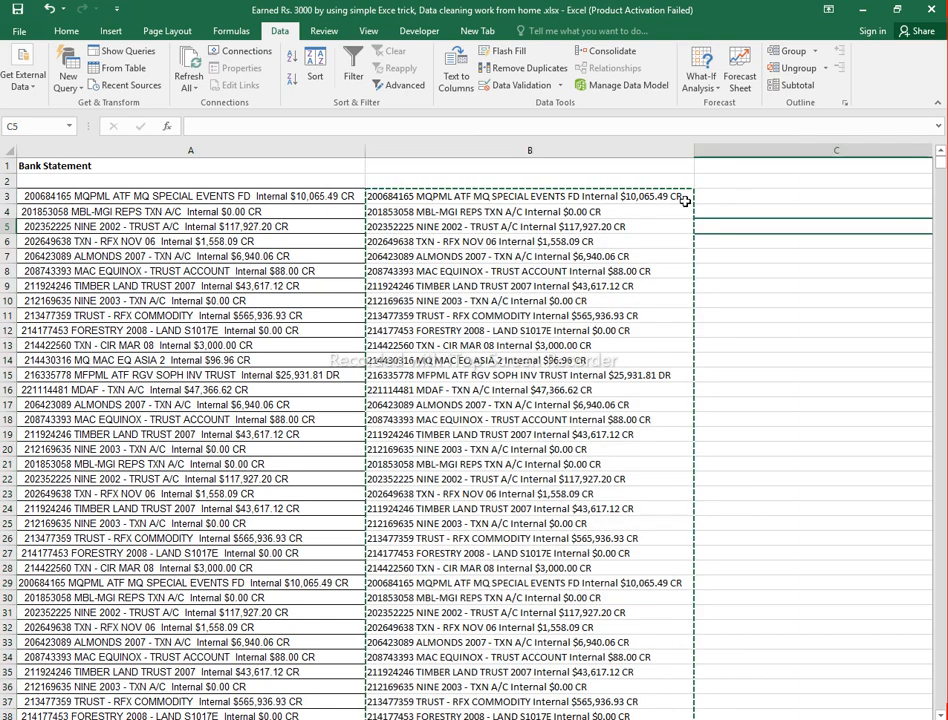
pyautogui.doubleClick(712, 199)
pyautogui.click(267, 197)
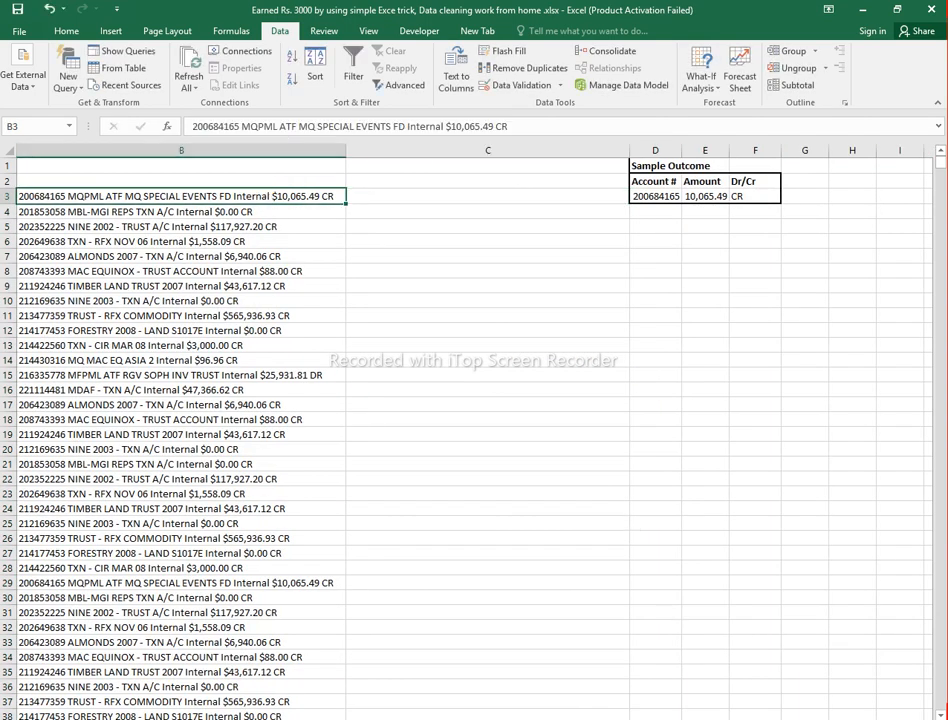
pyautogui.moveTo(668, 719); pyautogui.dragTo(645, 719)
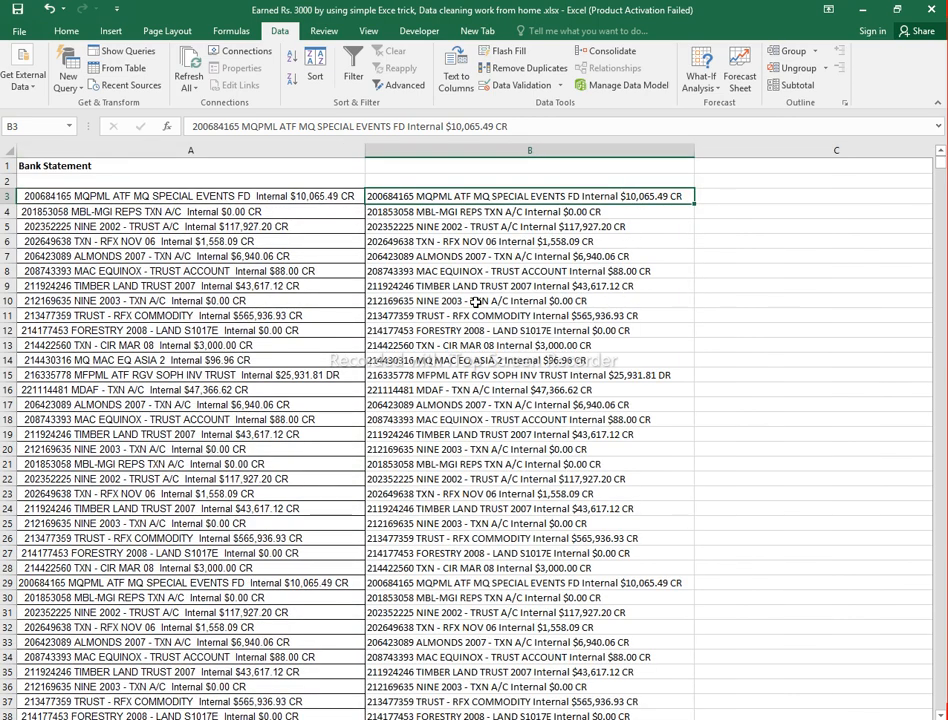
pyautogui.click(540, 446)
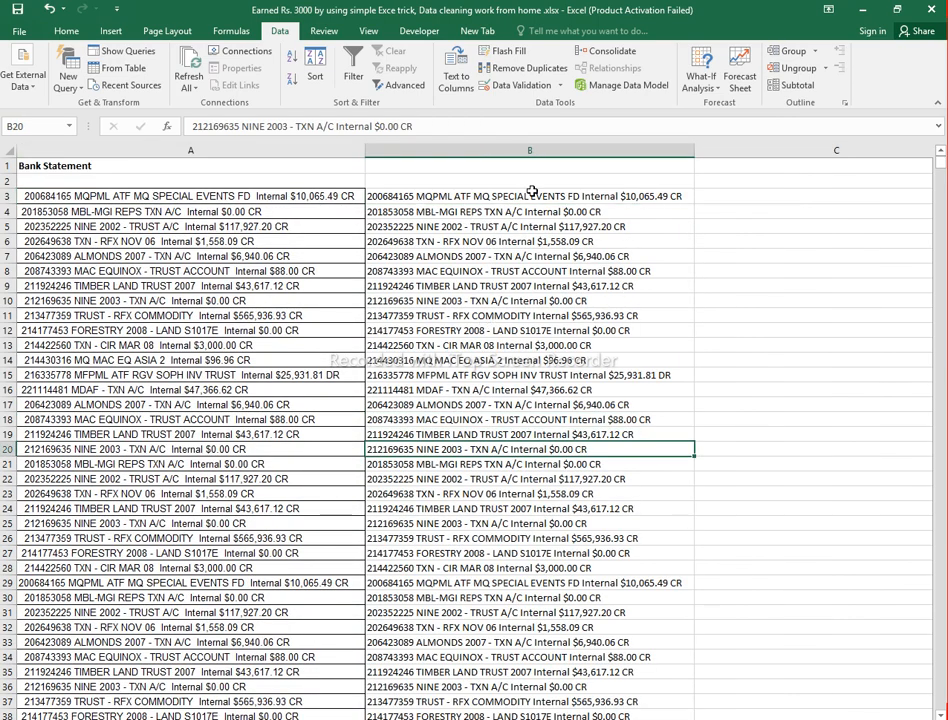
pyautogui.click(532, 193)
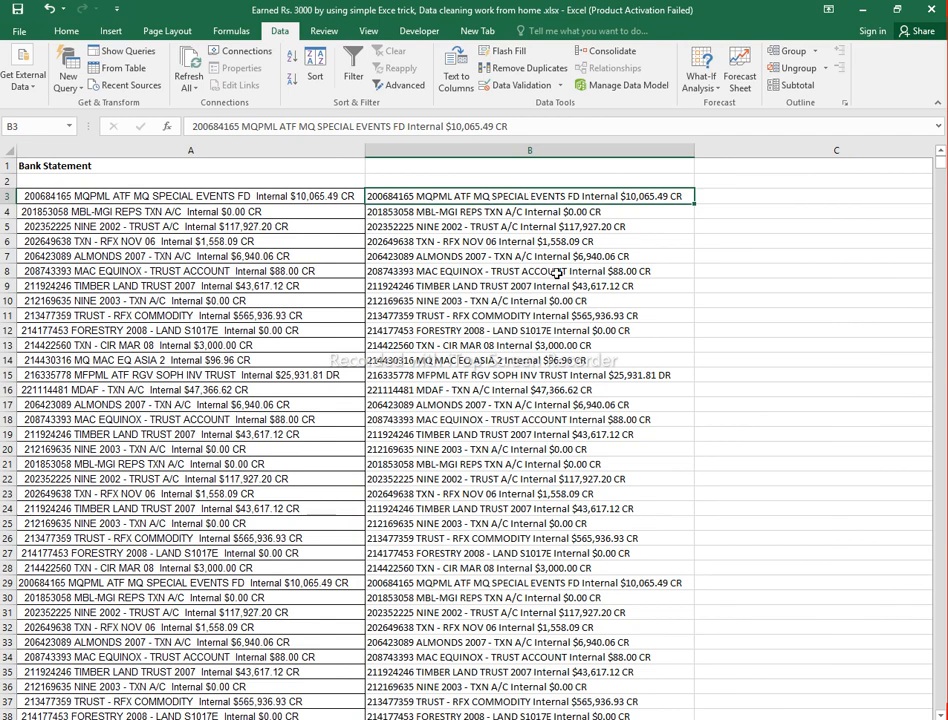
pyautogui.click(765, 362)
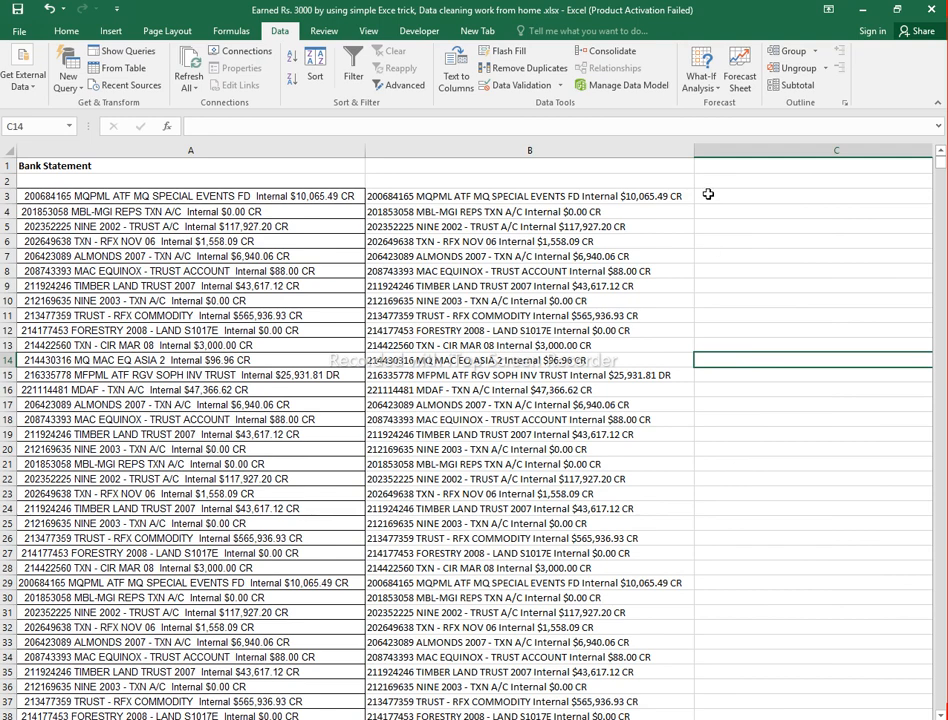
# Compare the statement entry in B3 with the Account # column of the Sample Outcome table.
pyautogui.click(710, 195)
pyautogui.click(755, 347)
pyautogui.click(729, 182)
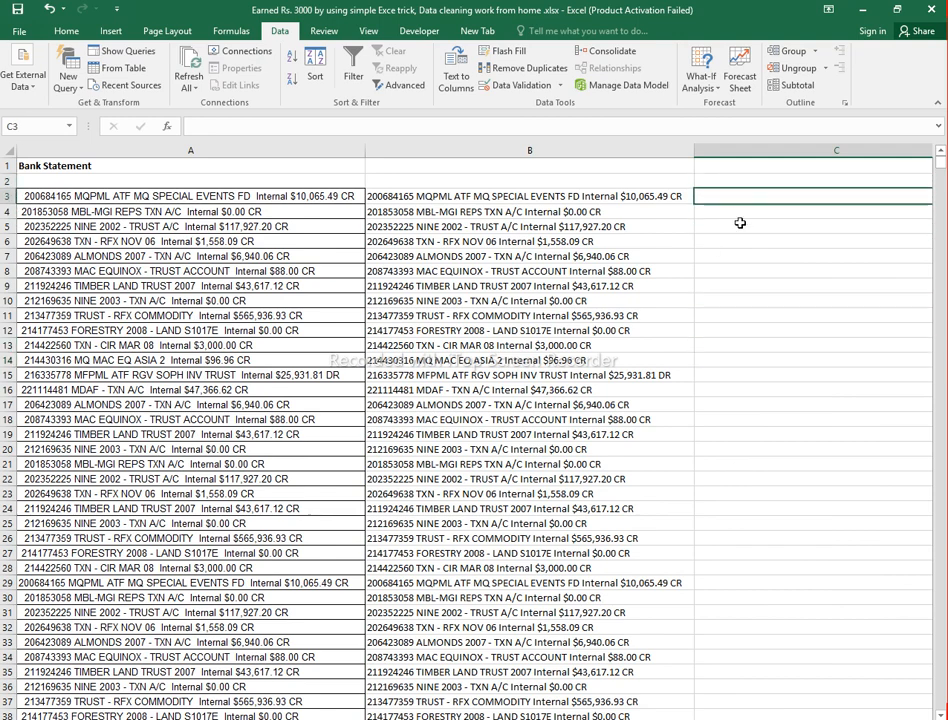
pyautogui.click(755, 300)
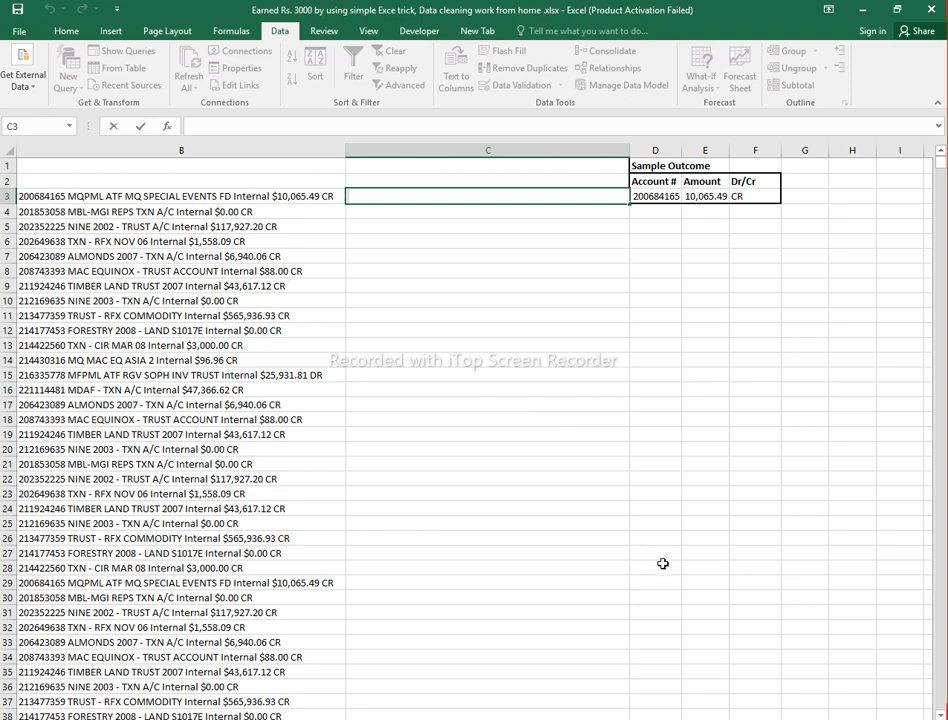
pyautogui.click(611, 450)
pyautogui.click(410, 206)
pyautogui.click(410, 196)
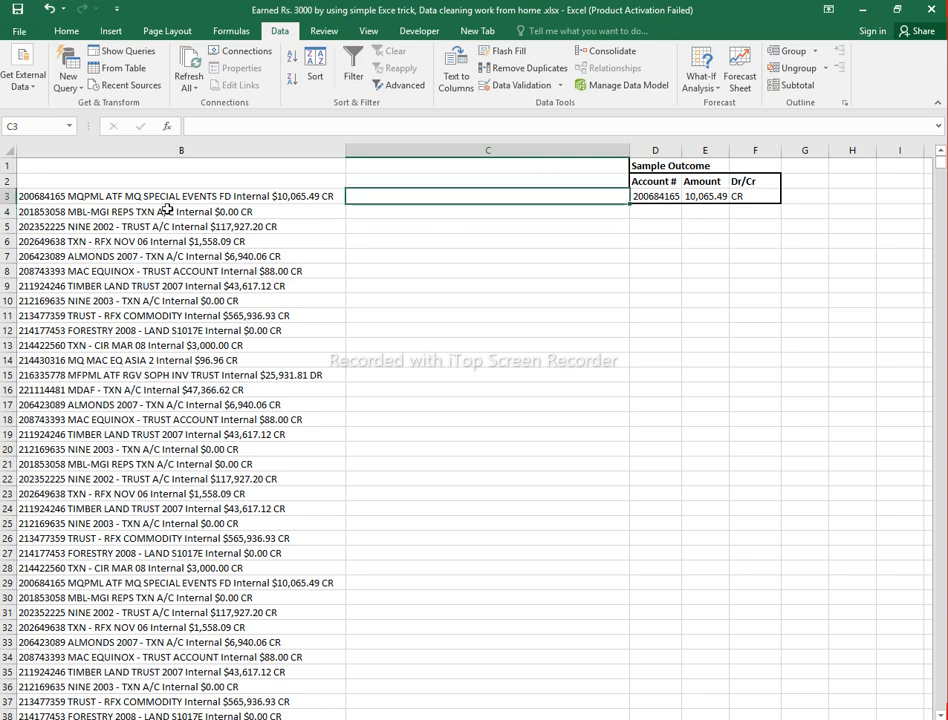
pyautogui.click(118, 196)
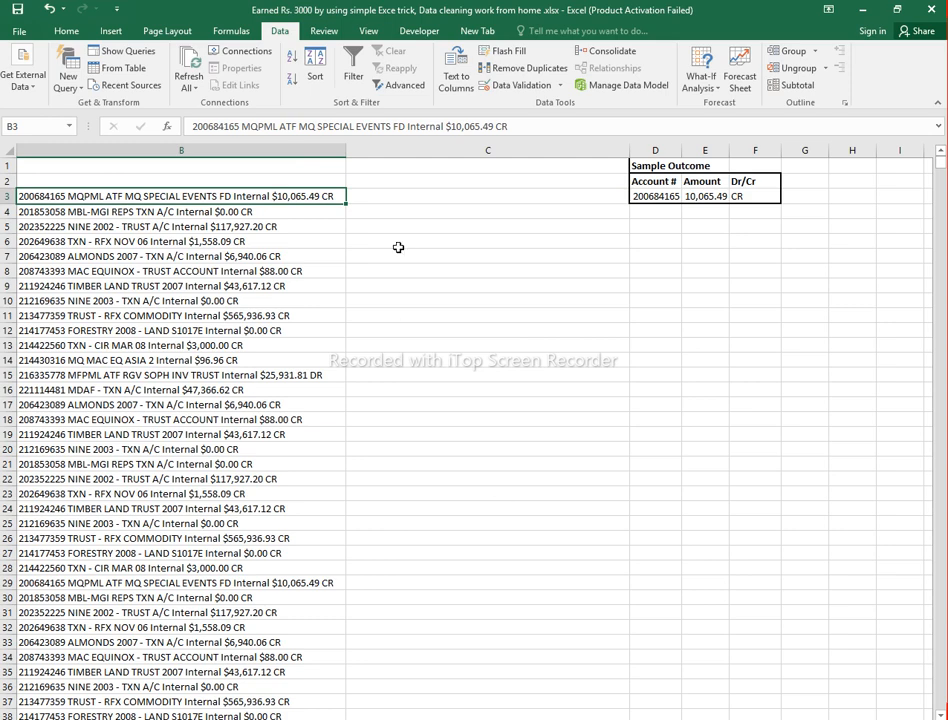
# Enter =LEFT(B3,9) in C3 to extract the account number from the statement text.
pyautogui.click(388, 199)
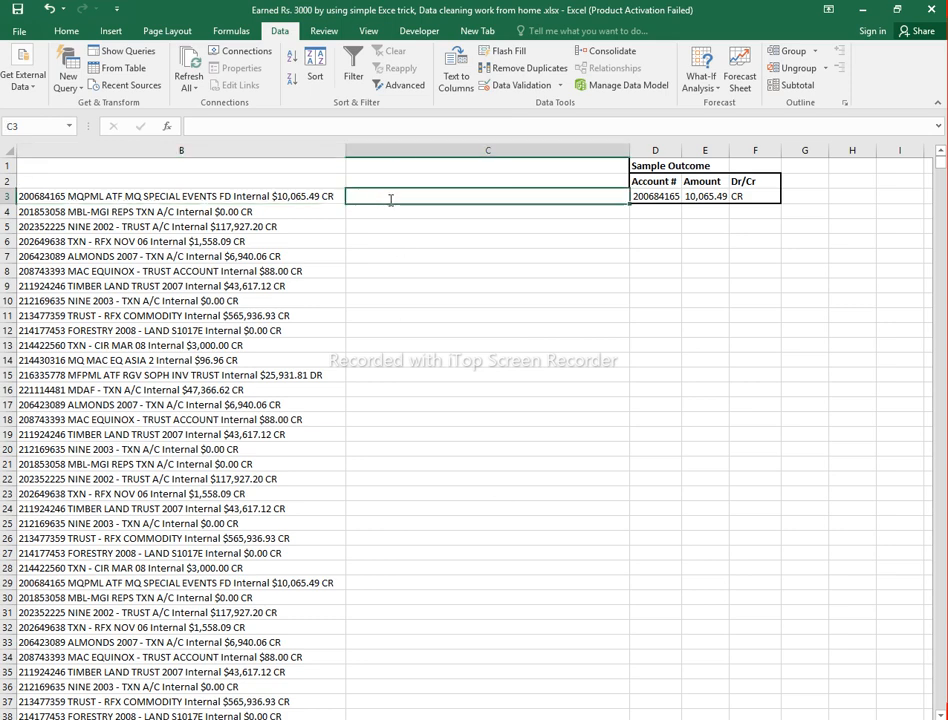
pyautogui.write('=LE')
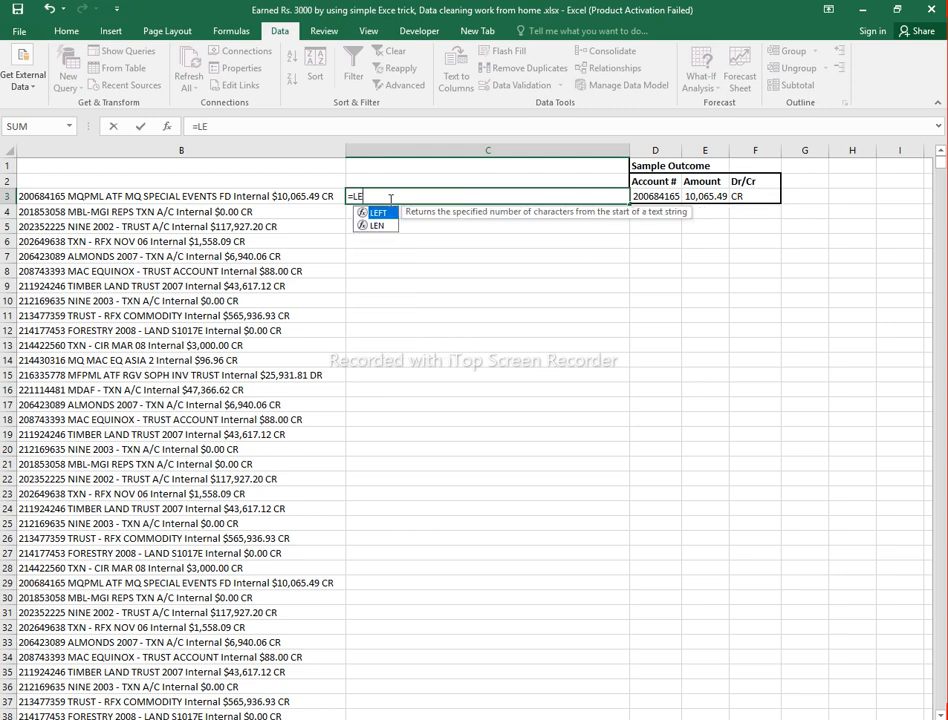
pyautogui.write('FT')
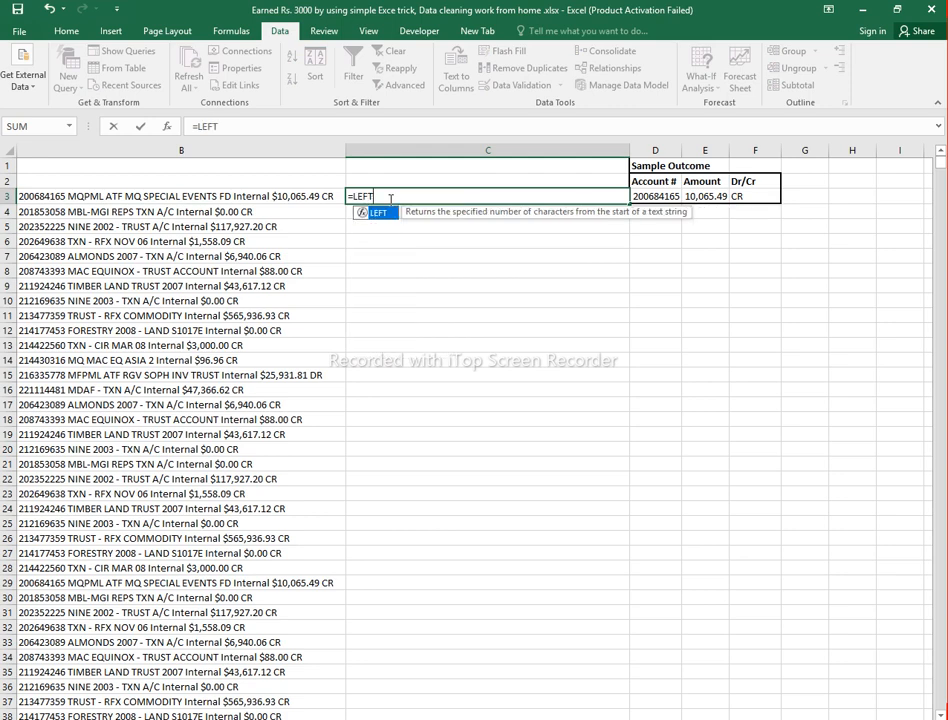
pyautogui.write('(')
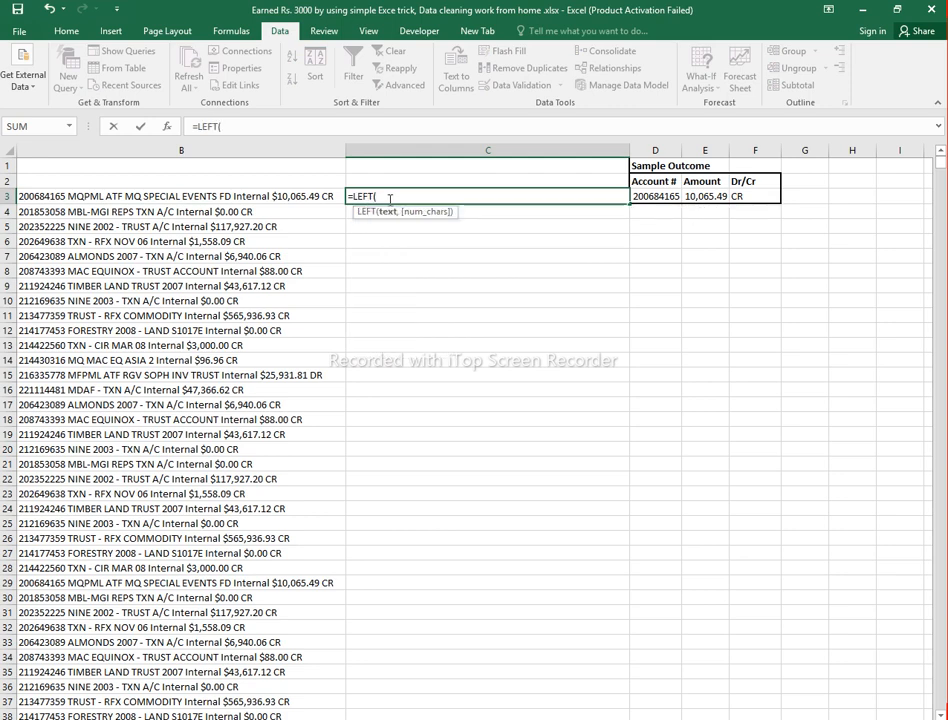
pyautogui.click(322, 196)
pyautogui.write(',')
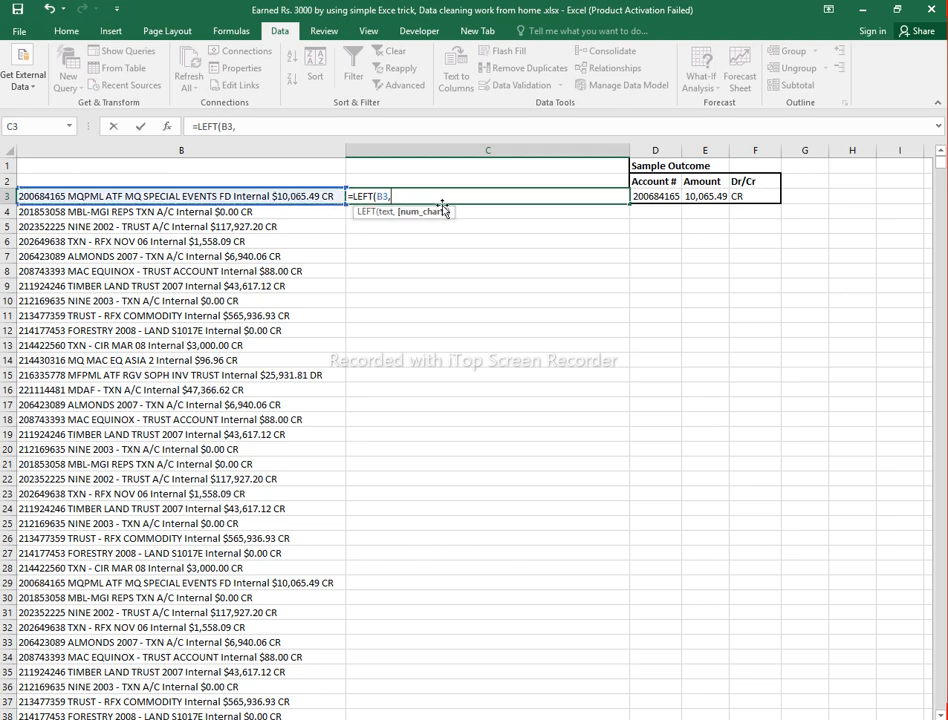
pyautogui.write('9)')
pyautogui.press('Return')
# Fill the LEFT formula from C3 down column C to the last statement entry.
pyautogui.click(386, 196)
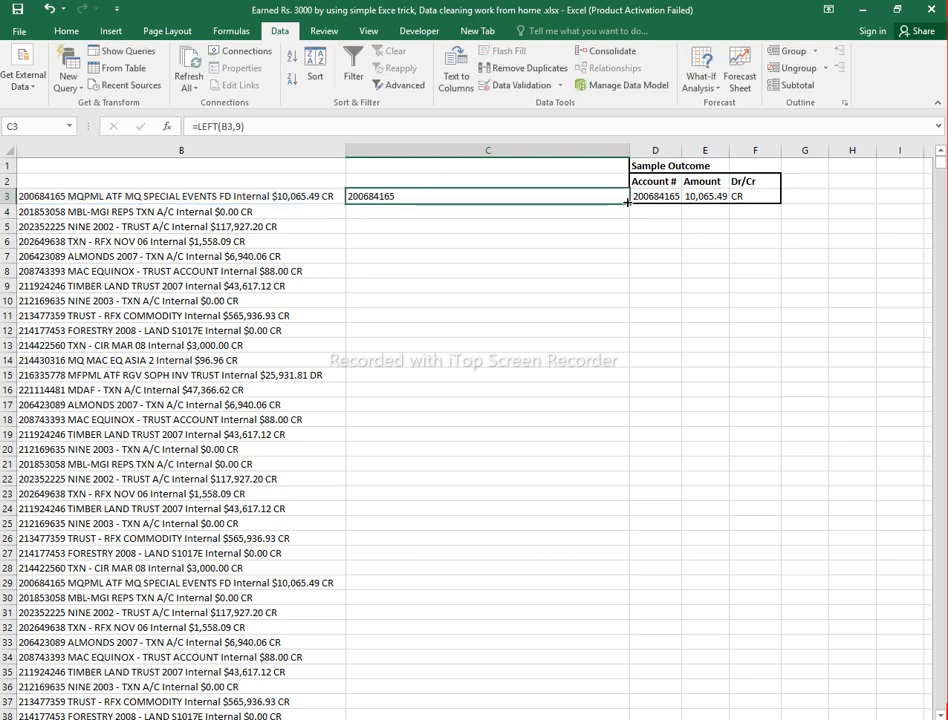
pyautogui.moveTo(628, 202); pyautogui.dragTo(630, 221)
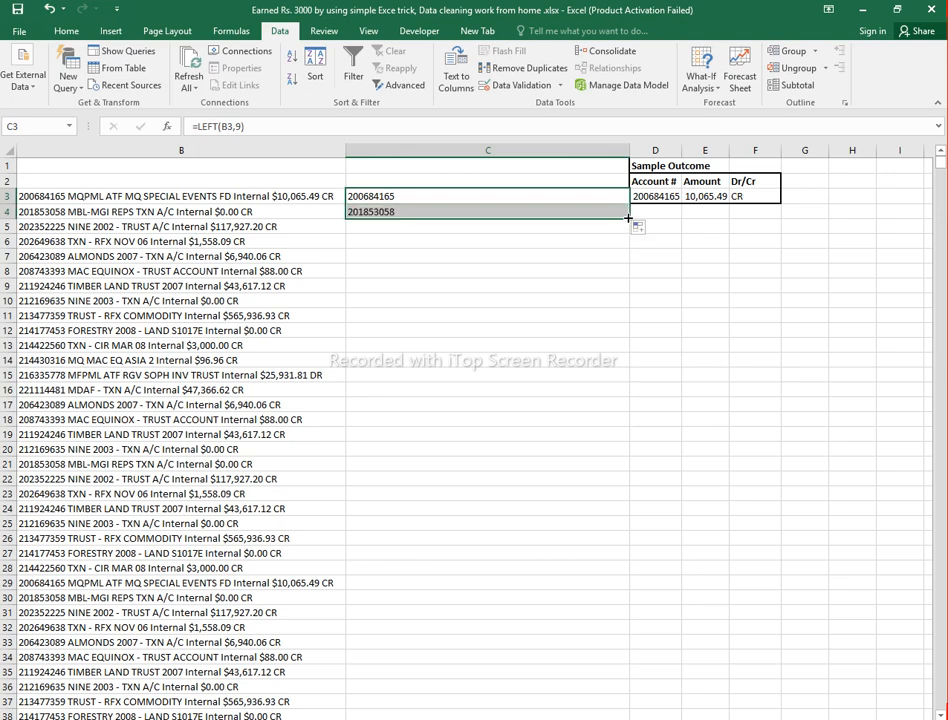
pyautogui.doubleClick(628, 218)
pyautogui.click(705, 360)
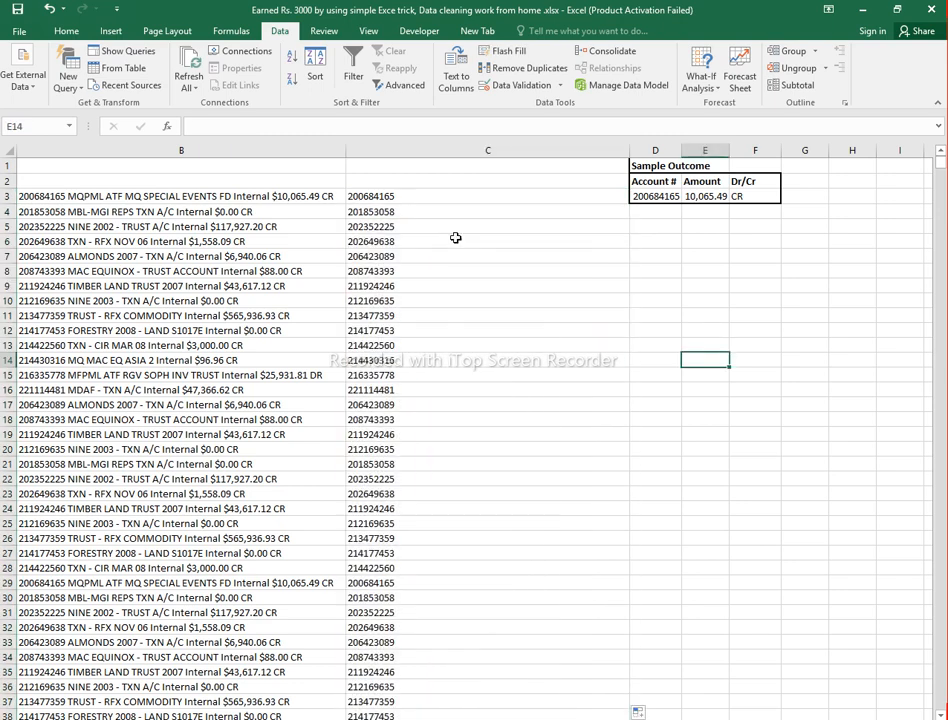
pyautogui.click(600, 181)
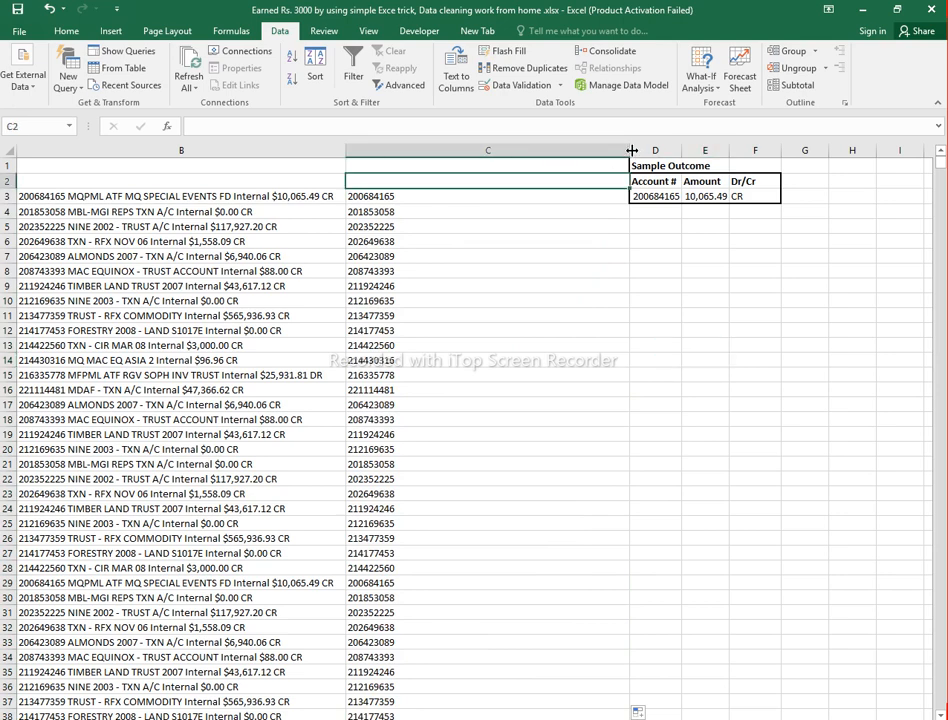
# Narrow column C, try Merge & Center on the whole column, and undo the merge.
pyautogui.moveTo(632, 150); pyautogui.dragTo(432, 155)
pyautogui.click(396, 150)
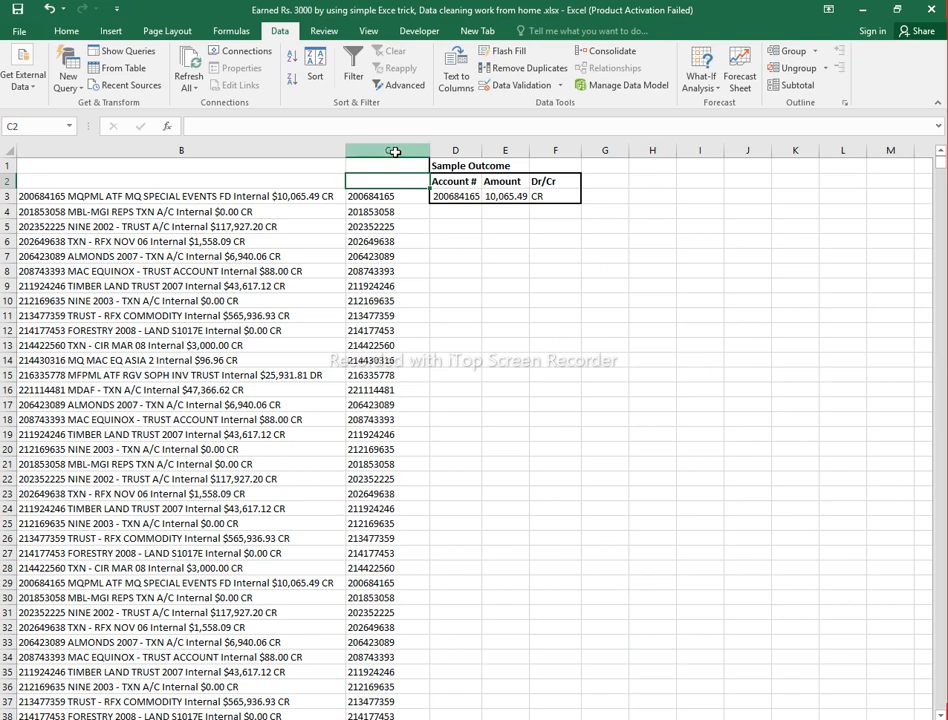
pyautogui.click(68, 31)
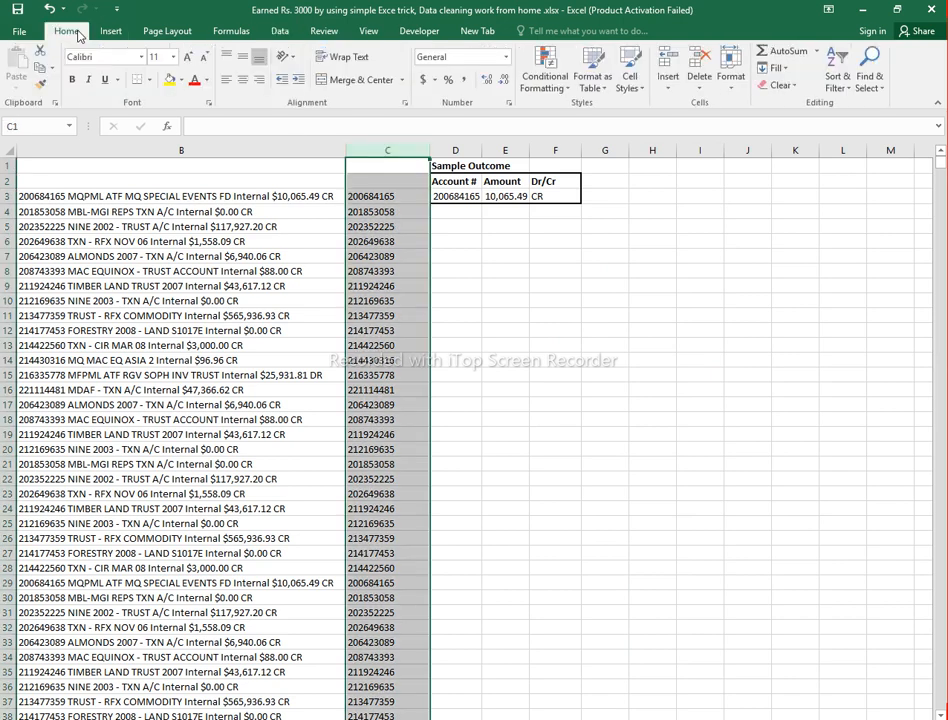
pyautogui.click(350, 80)
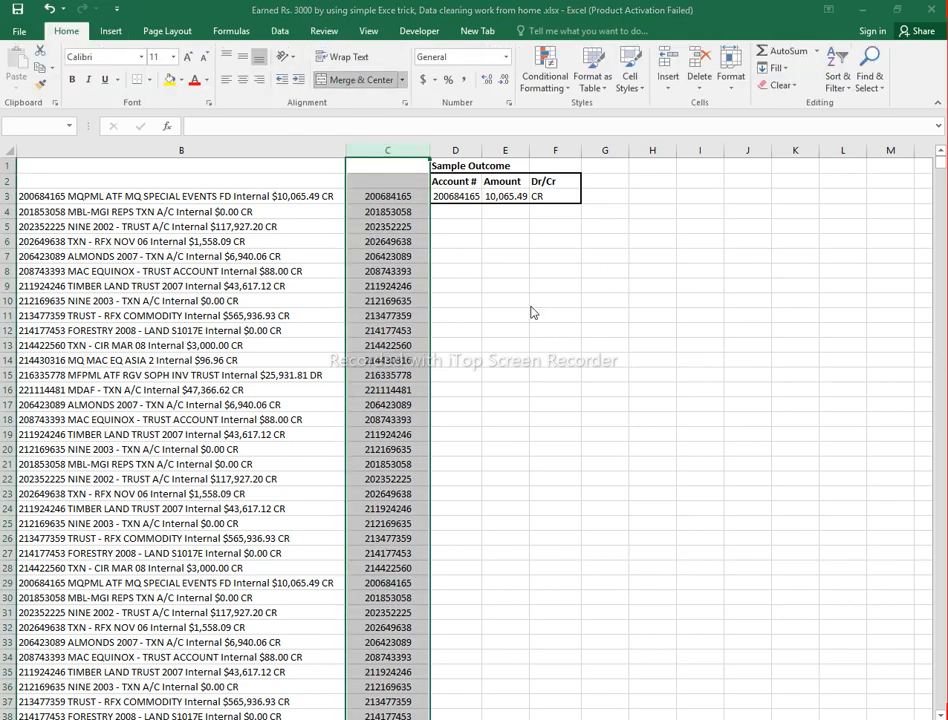
pyautogui.click(455, 440)
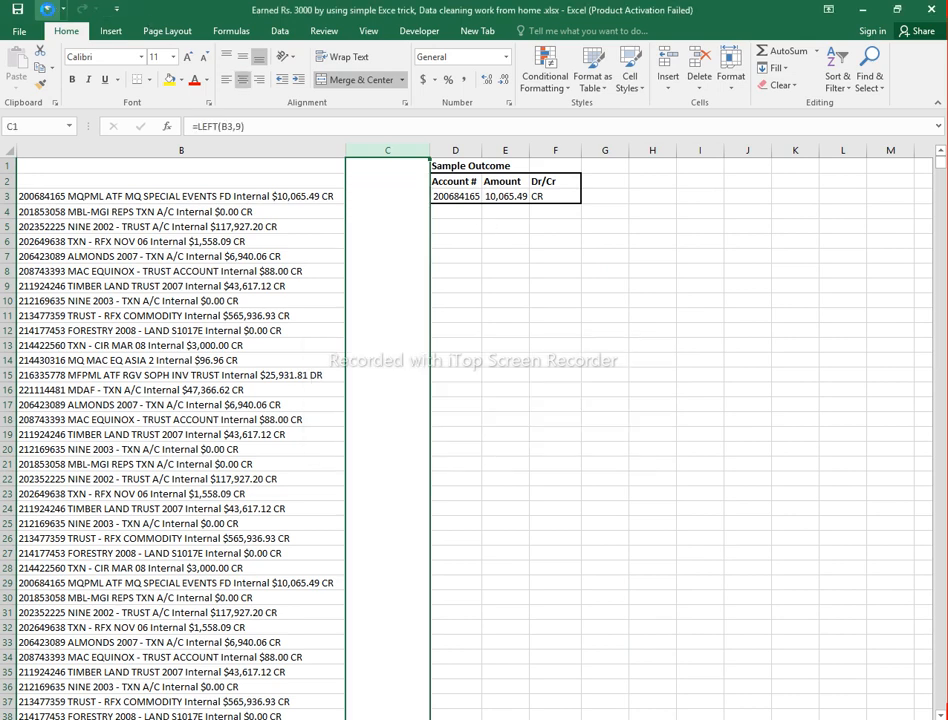
pyautogui.click(46, 10)
pyautogui.click(537, 338)
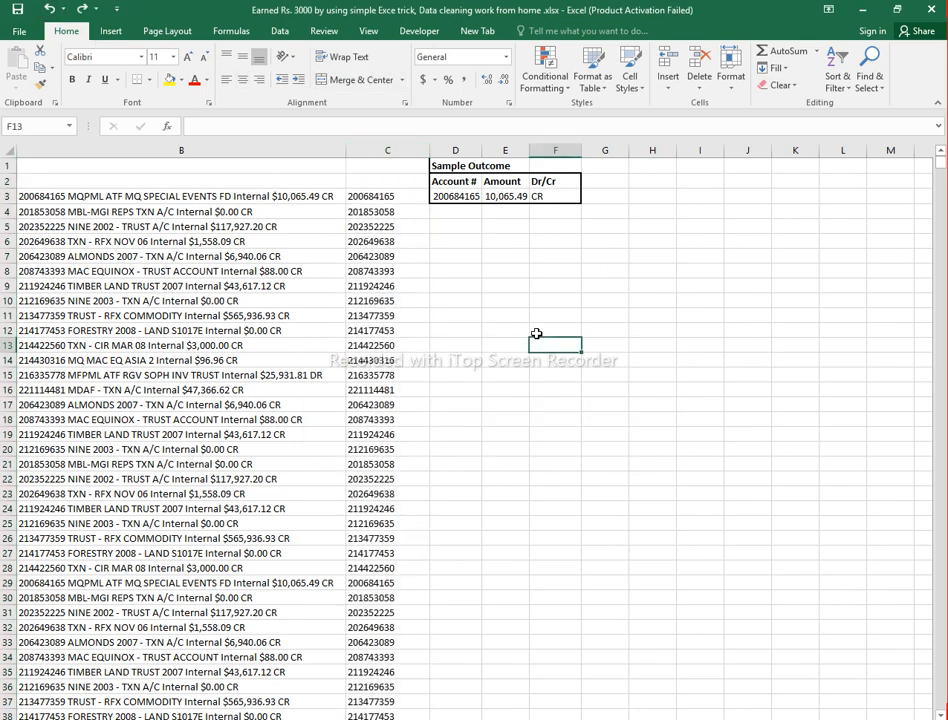
# Try inserting a blank column before the account numbers in column C and undo the insertion.
pyautogui.rightClick(401, 150)
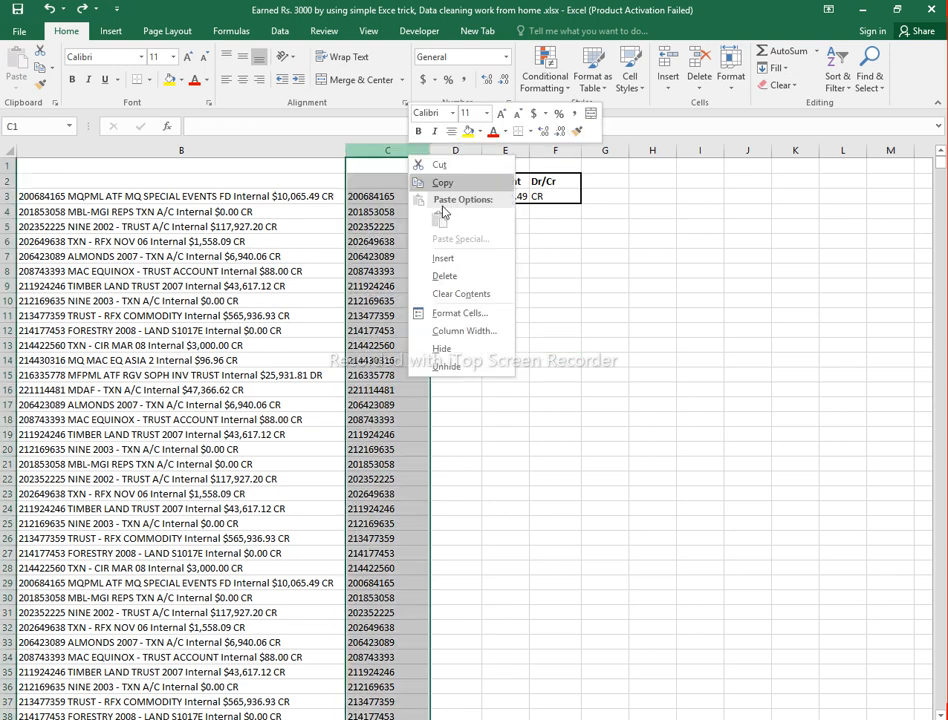
pyautogui.click(452, 259)
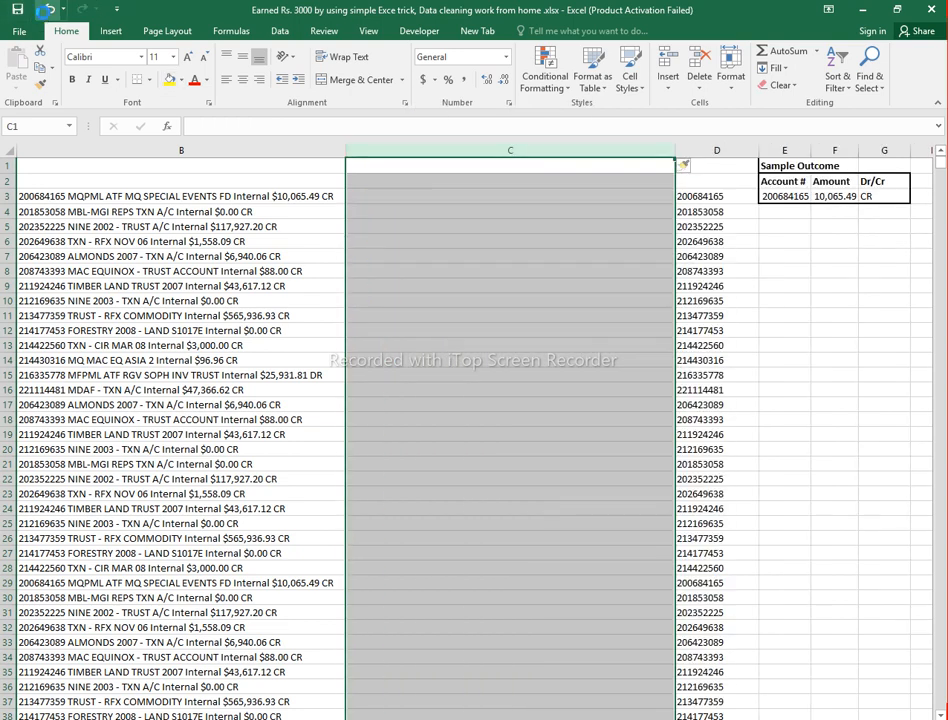
pyautogui.click(45, 9)
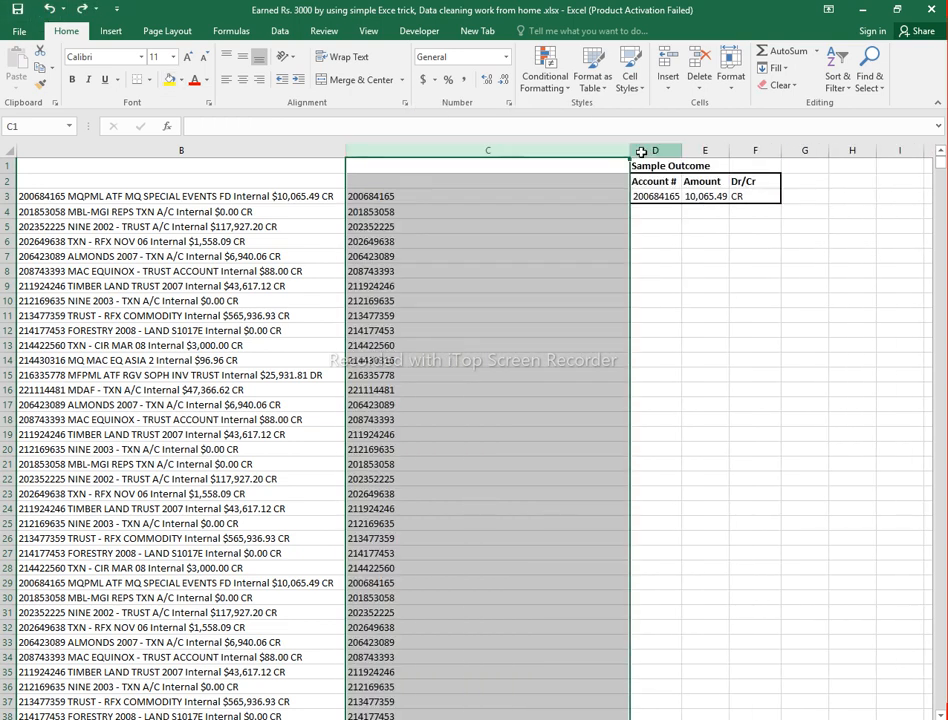
# Insert a blank column D before the Sample Outcome table and narrow column C to fit the account numbers.
pyautogui.rightClick(641, 151)
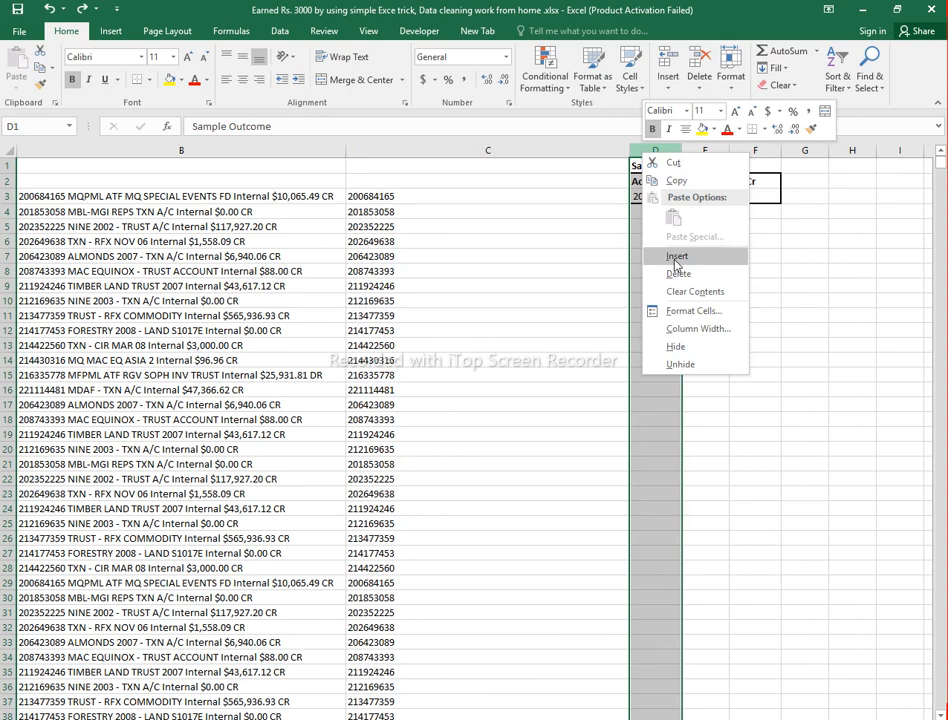
pyautogui.click(676, 257)
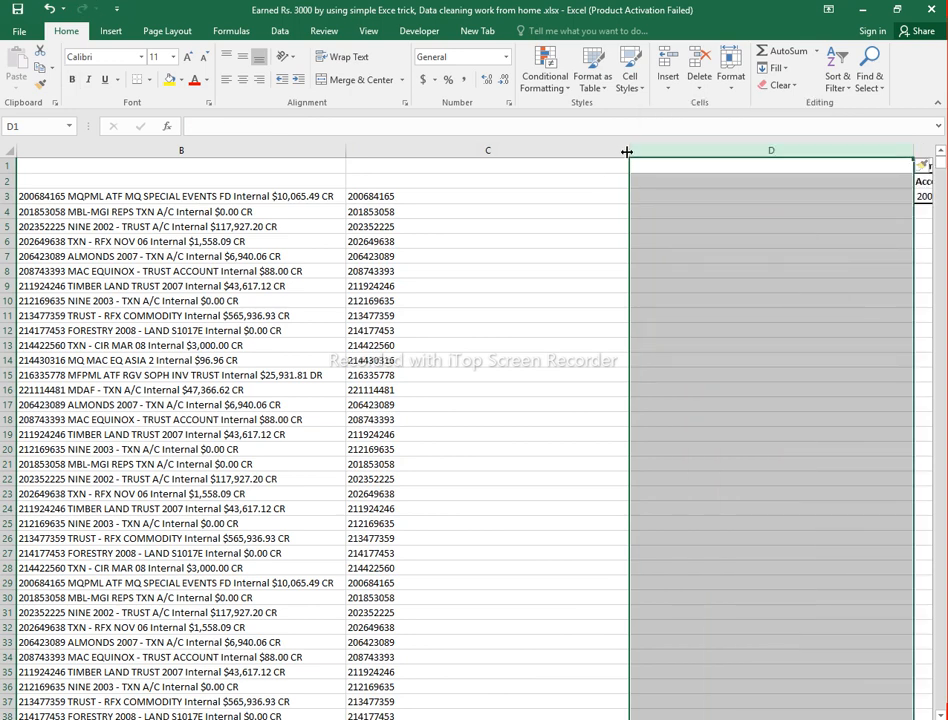
pyautogui.moveTo(627, 151); pyautogui.dragTo(418, 165)
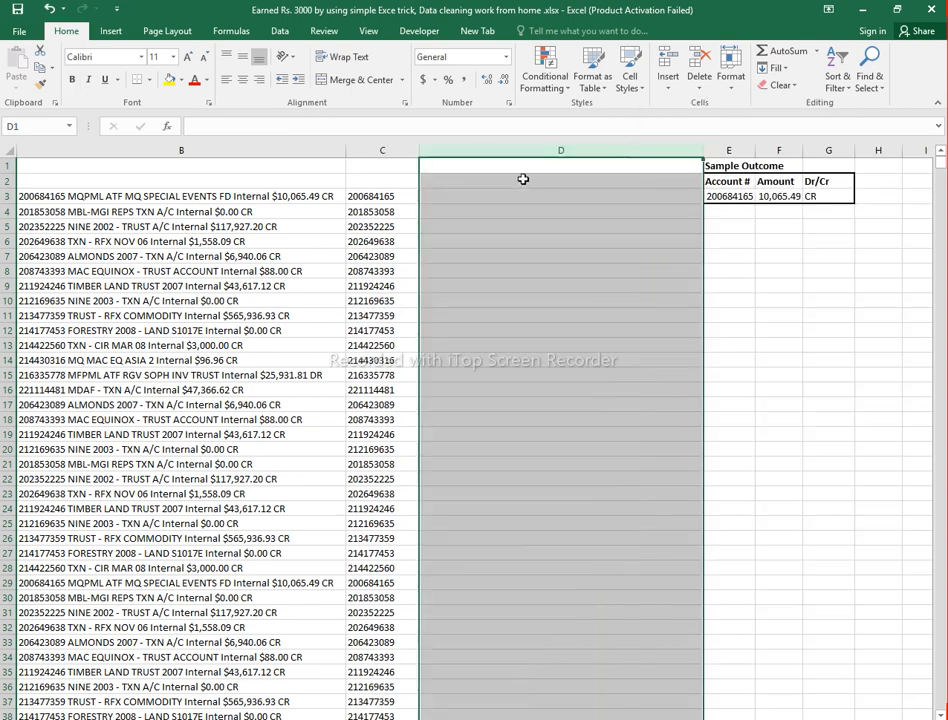
pyautogui.click(525, 180)
pyautogui.click(530, 194)
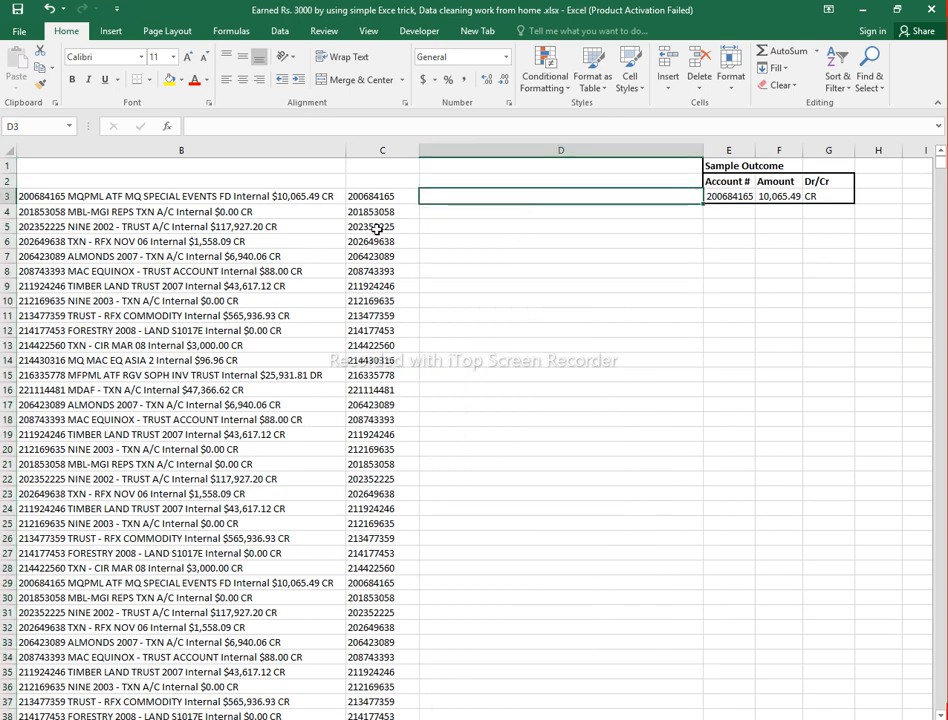
# Examine the dollar sign that separates the description from the amount in the B3 entry.
pyautogui.click(535, 314)
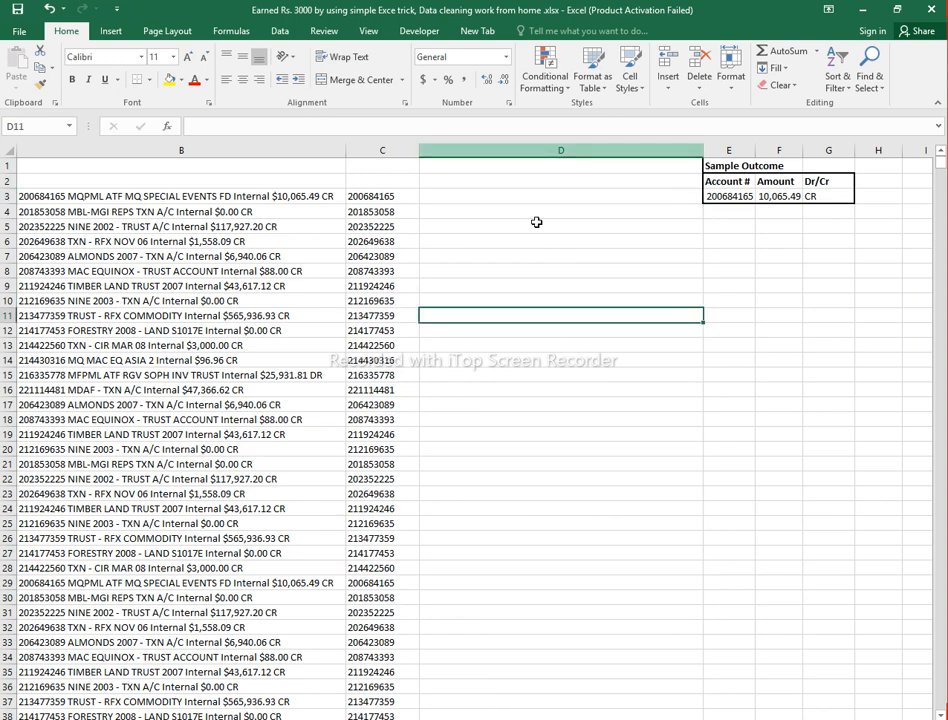
pyautogui.click(436, 196)
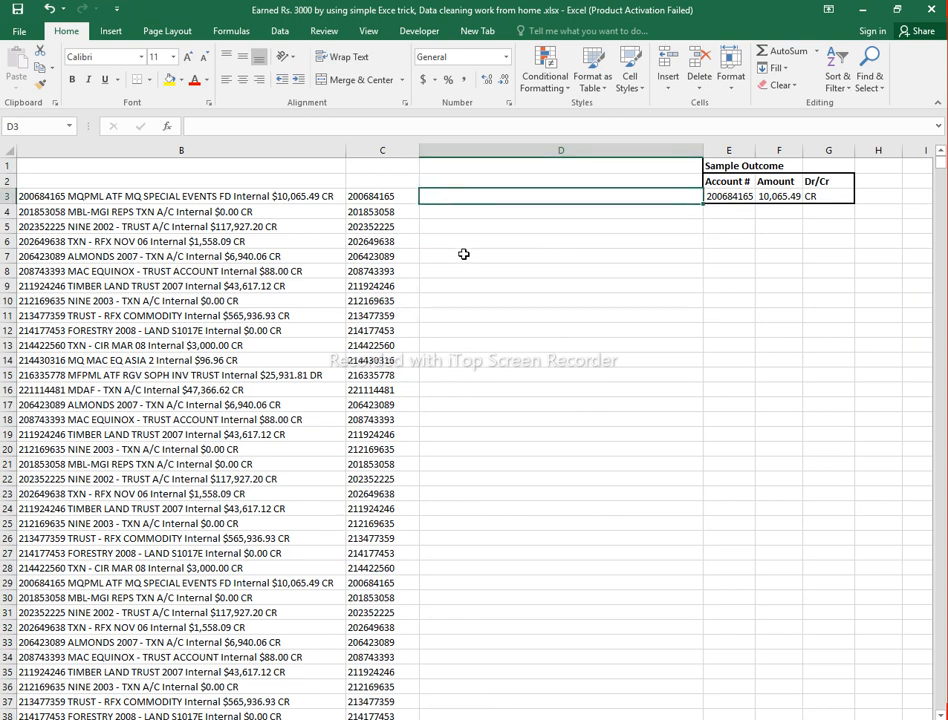
pyautogui.click(295, 193)
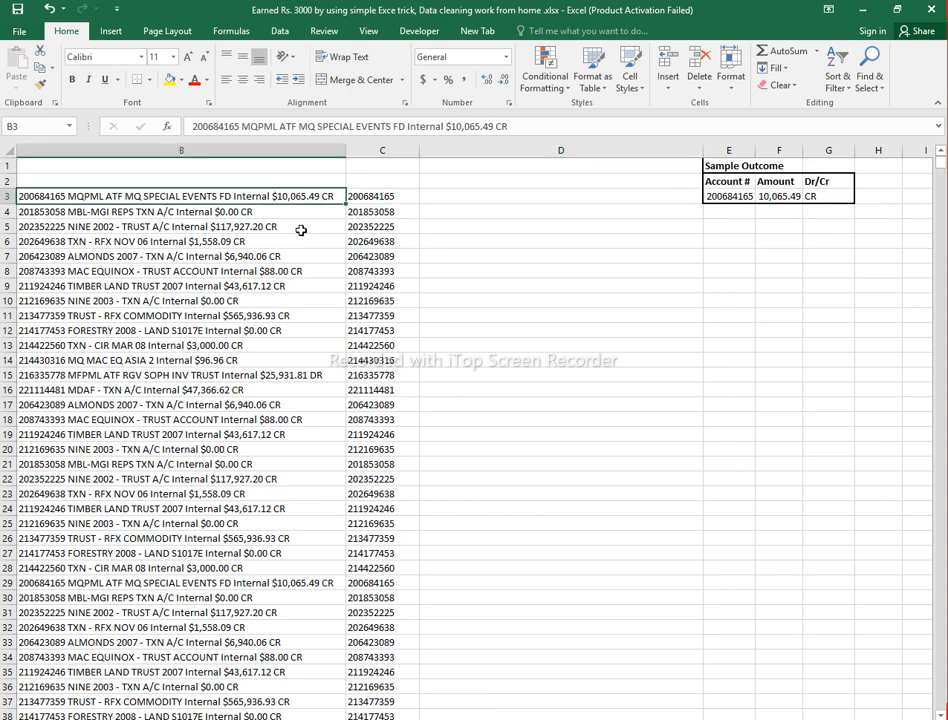
pyautogui.doubleClick(276, 196)
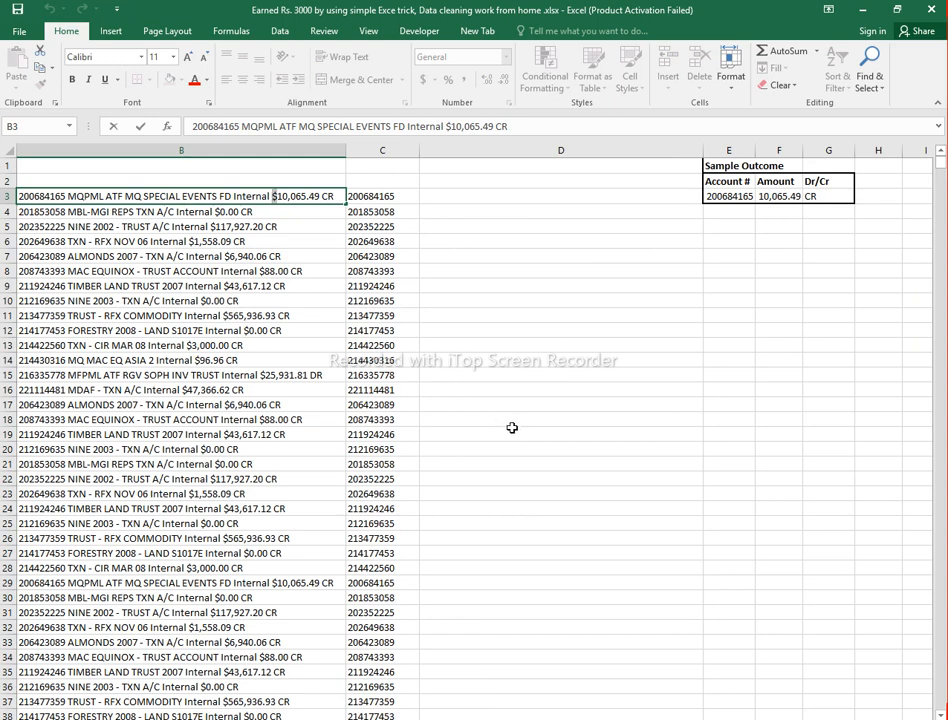
pyautogui.click(470, 230)
pyautogui.click(457, 198)
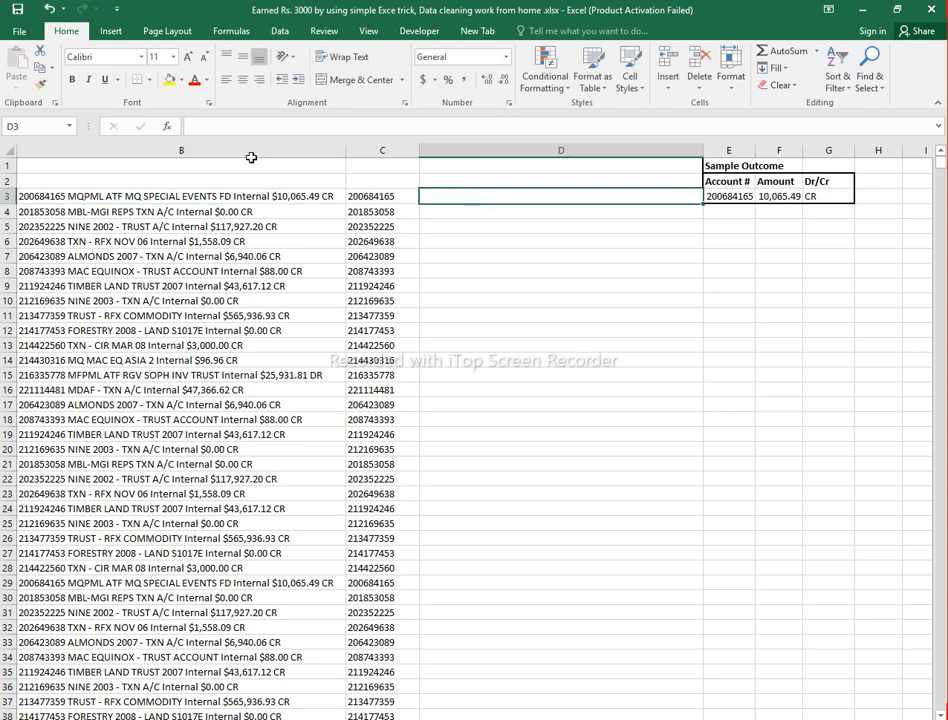
# Start Text to Columns on the entries from B3 to the last row as delimited data, with only the dollar sign as delimiter.
pyautogui.click(253, 194)
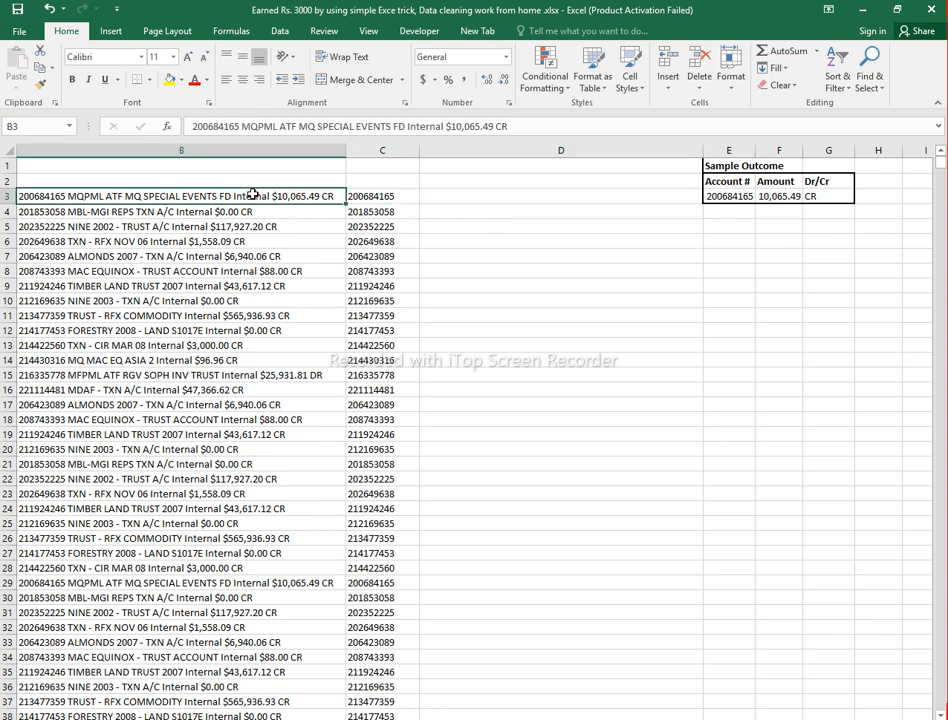
pyautogui.hotkey('ctrl', 'shift', 'Down')
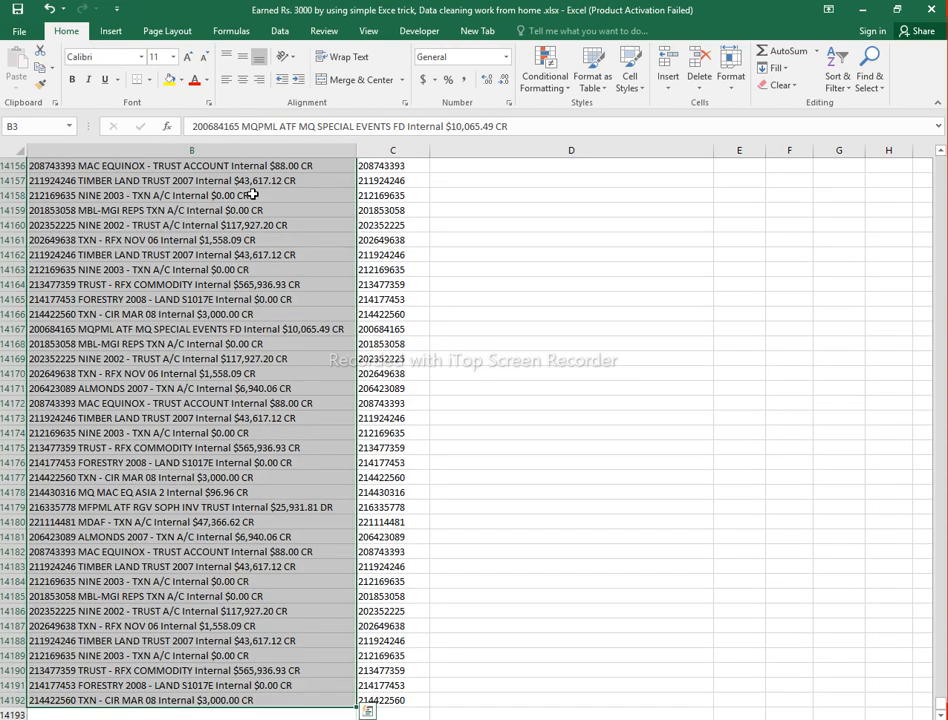
pyautogui.hotkey('ctrl', 'BackSpace')
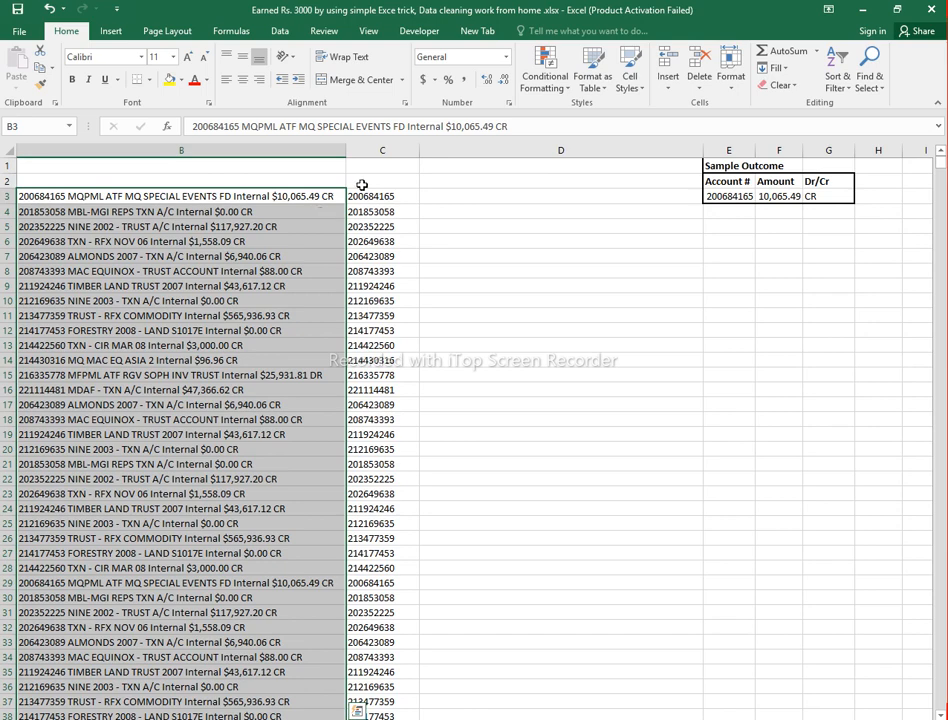
pyautogui.click(280, 31)
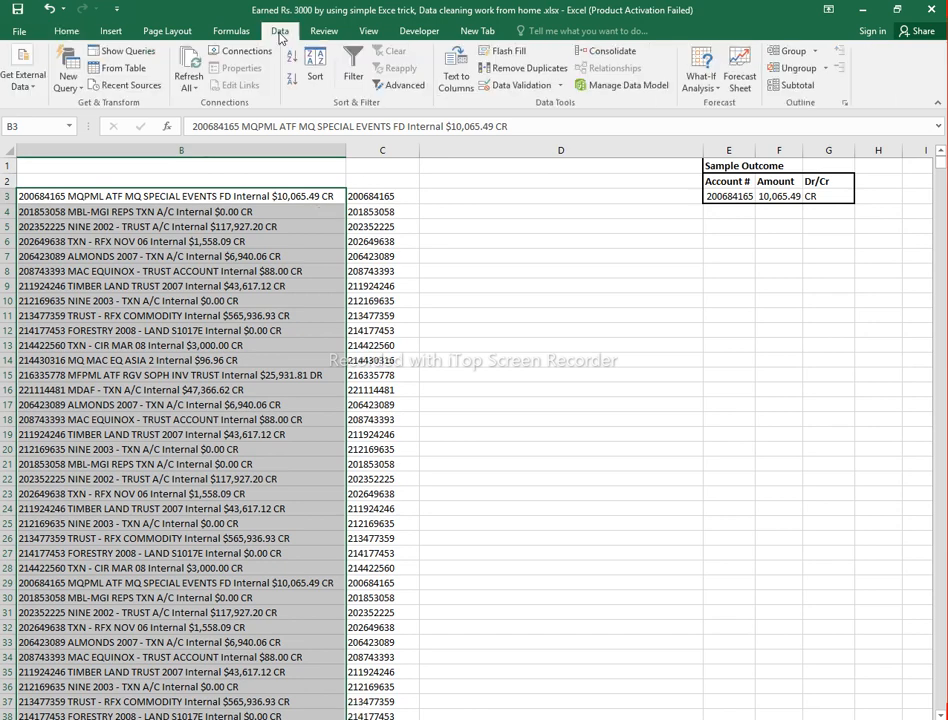
pyautogui.click(456, 82)
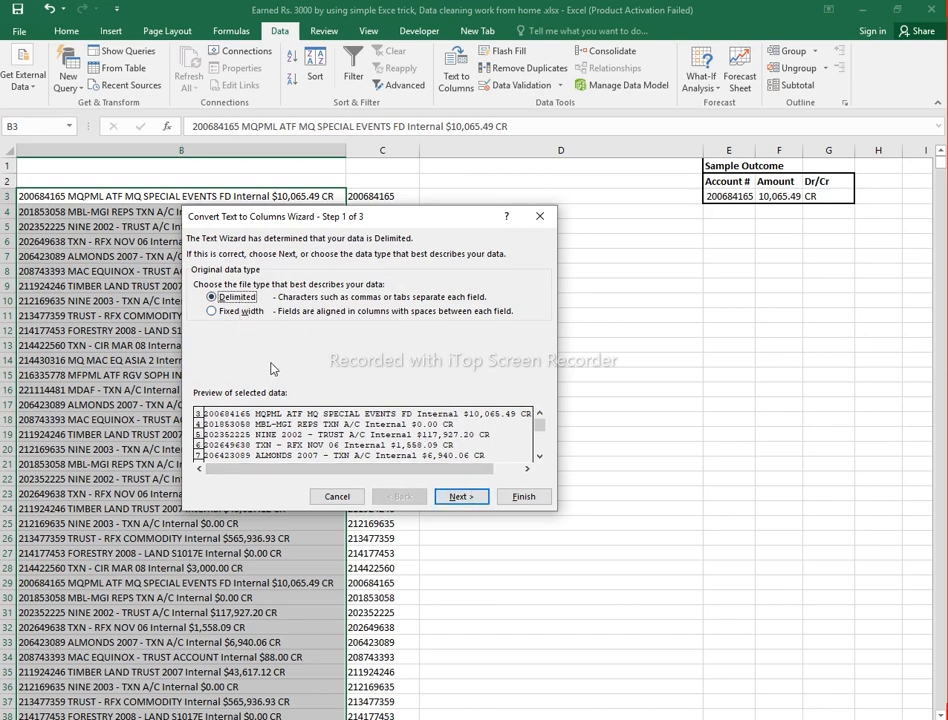
pyautogui.click(458, 497)
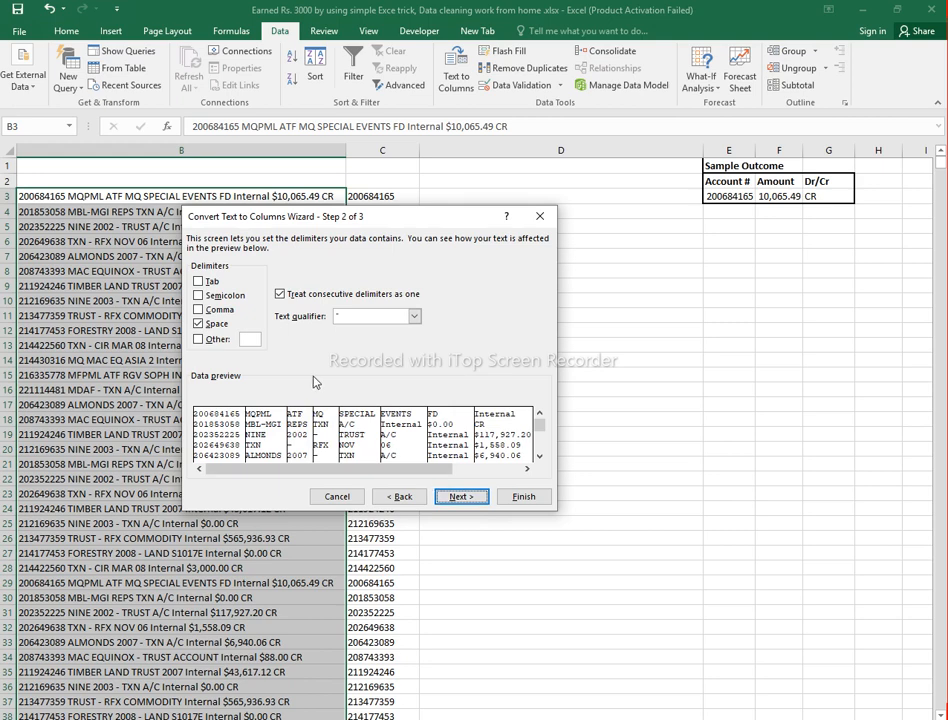
pyautogui.click(213, 323)
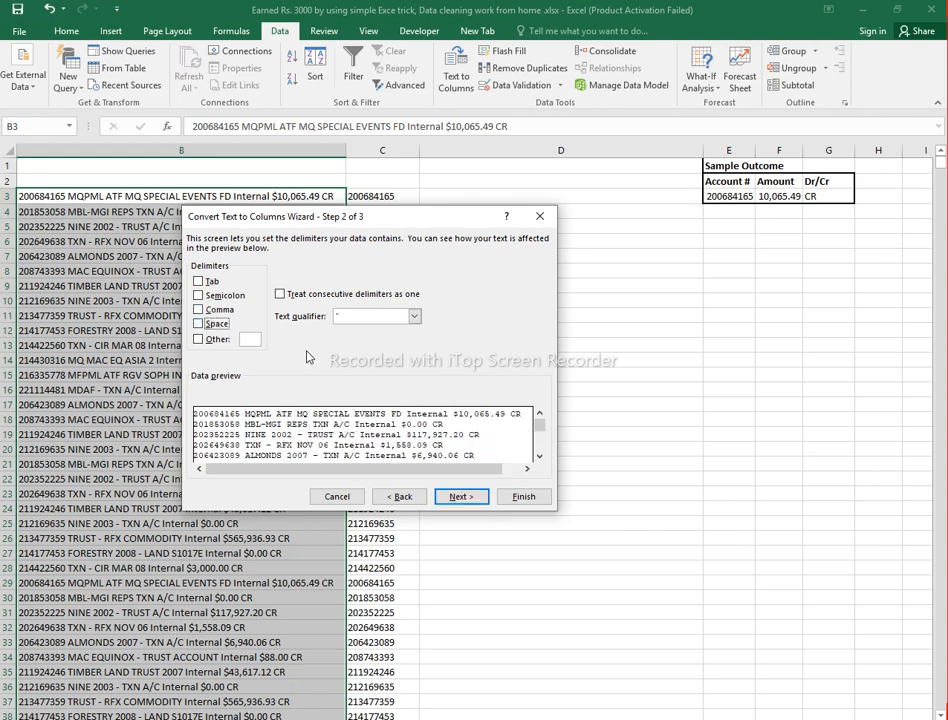
pyautogui.click(246, 339)
pyautogui.write('$')
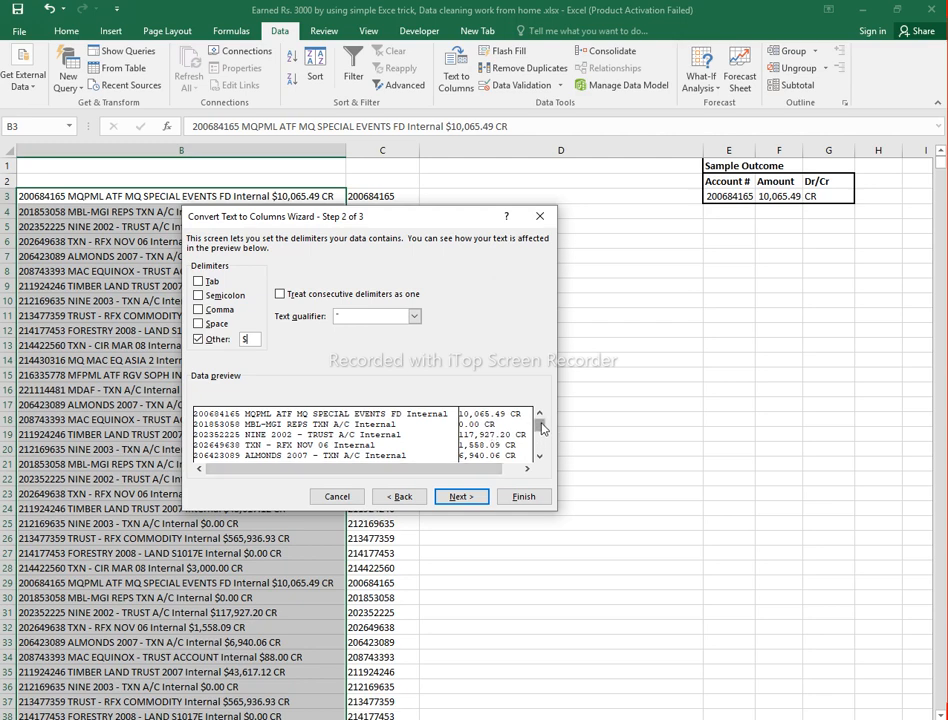
pyautogui.scroll(-7, 542, 428)
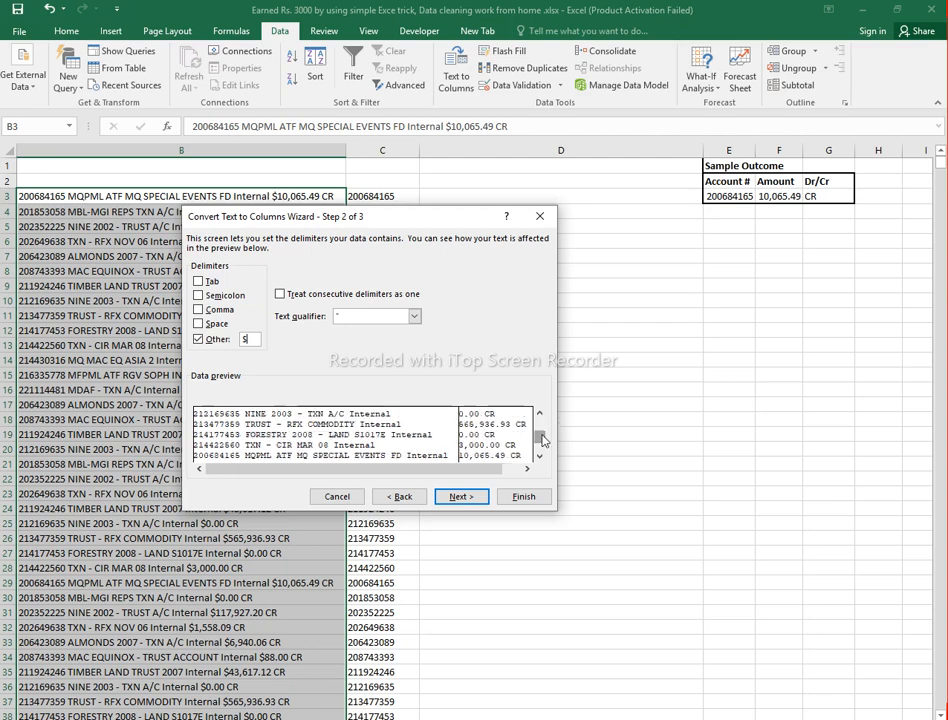
pyautogui.scroll(7, 542, 425)
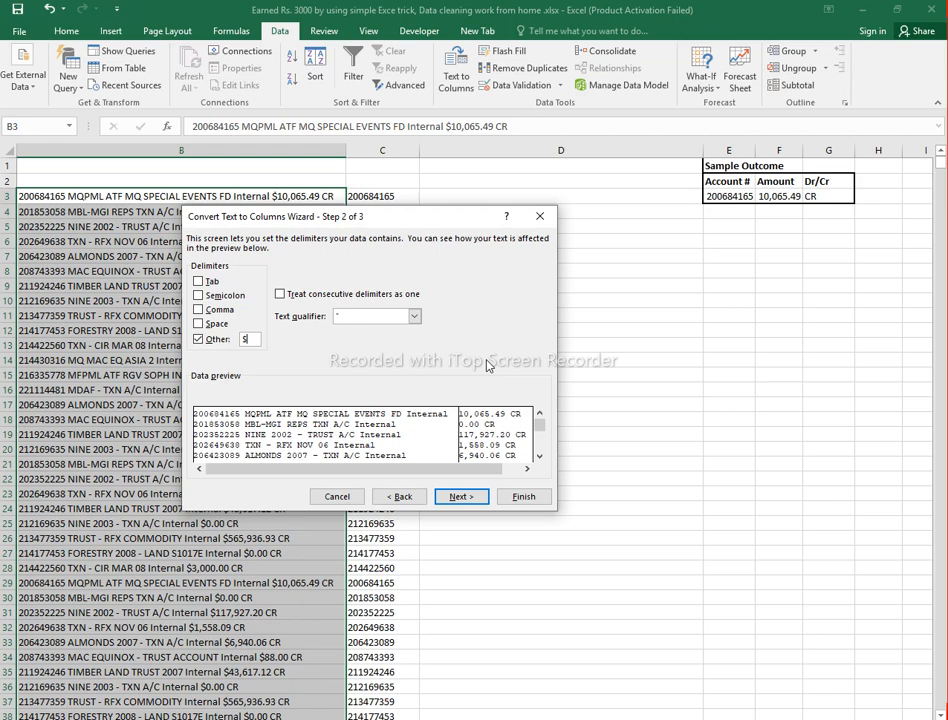
pyautogui.click(414, 318)
pyautogui.click(360, 328)
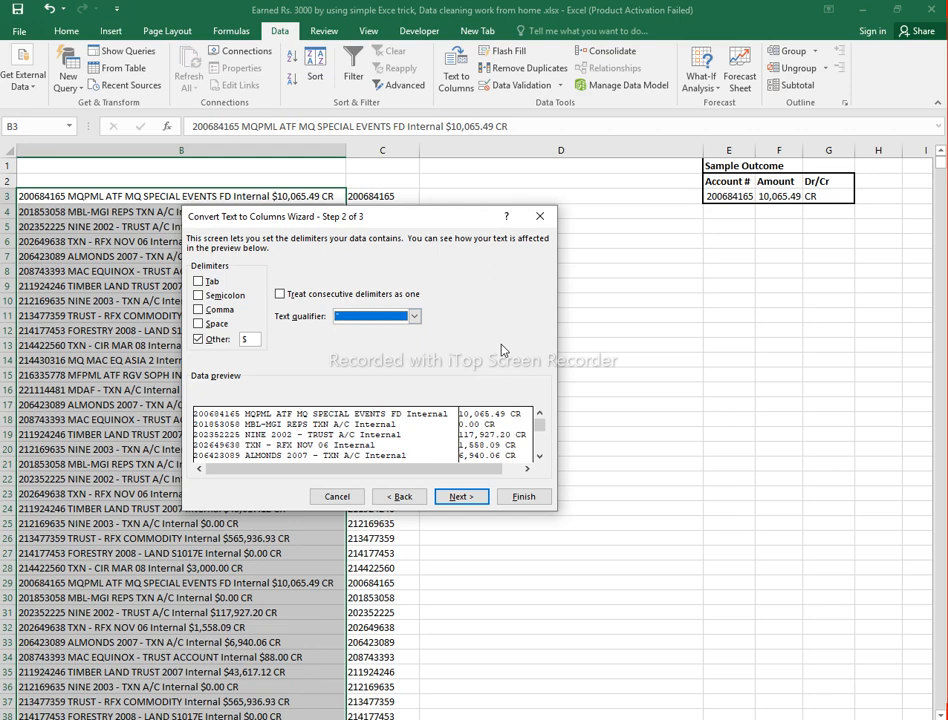
pyautogui.click(476, 498)
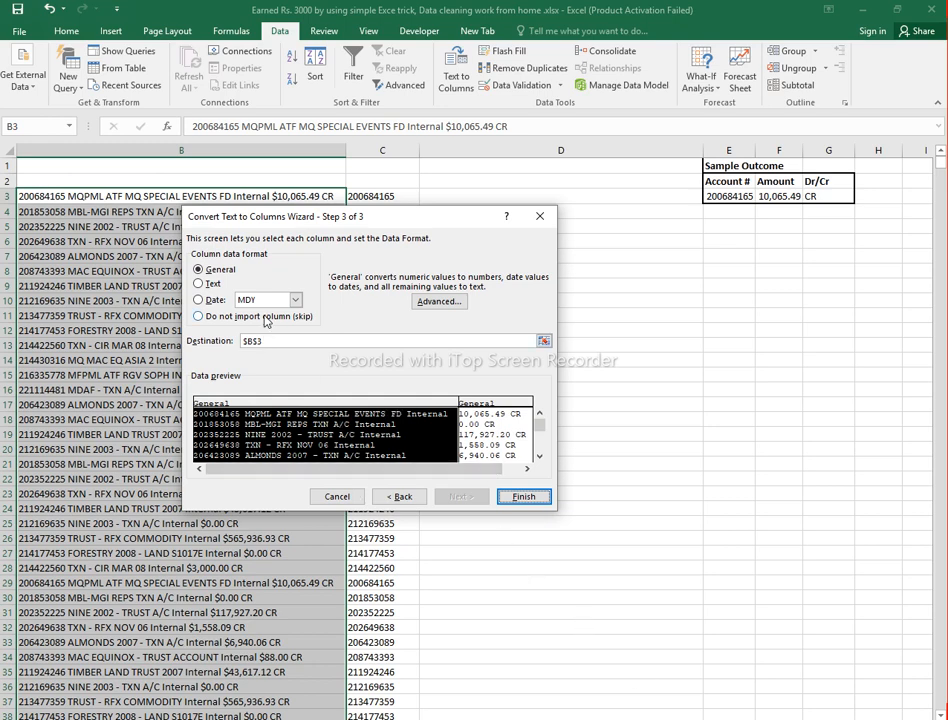
# Skip importing the first description column and output the amount text to destination D3, completing the conversion.
pyautogui.click(264, 317)
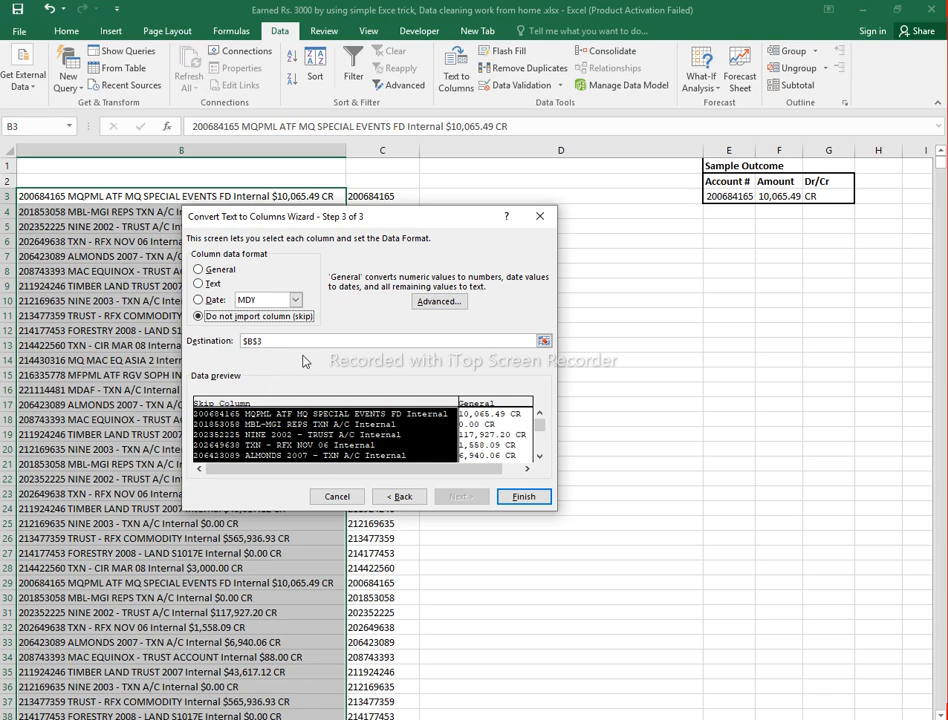
pyautogui.click(544, 341)
pyautogui.click(482, 196)
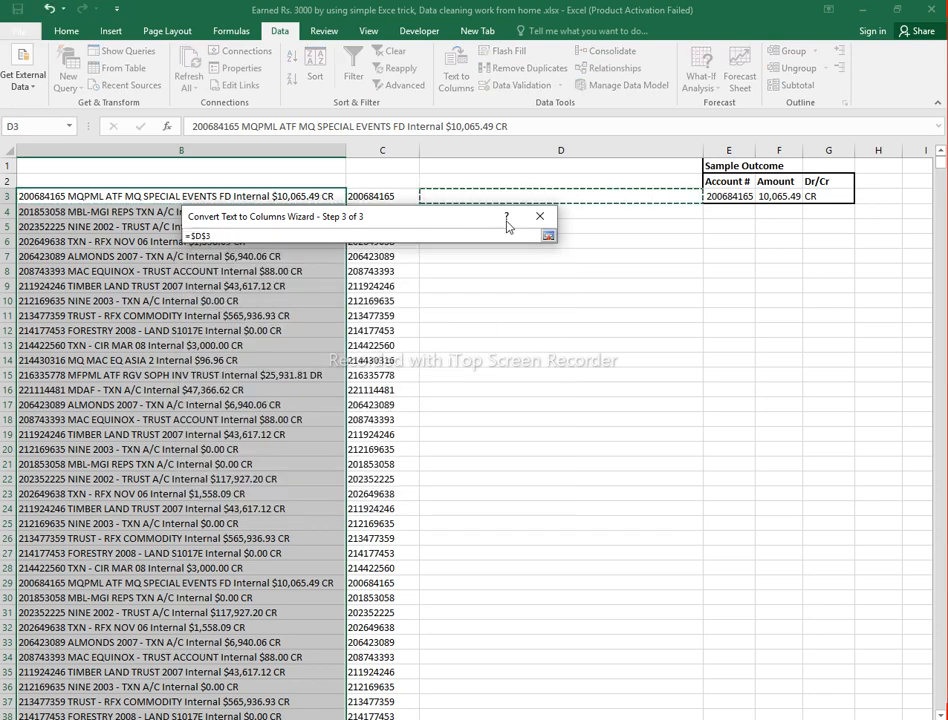
pyautogui.click(548, 236)
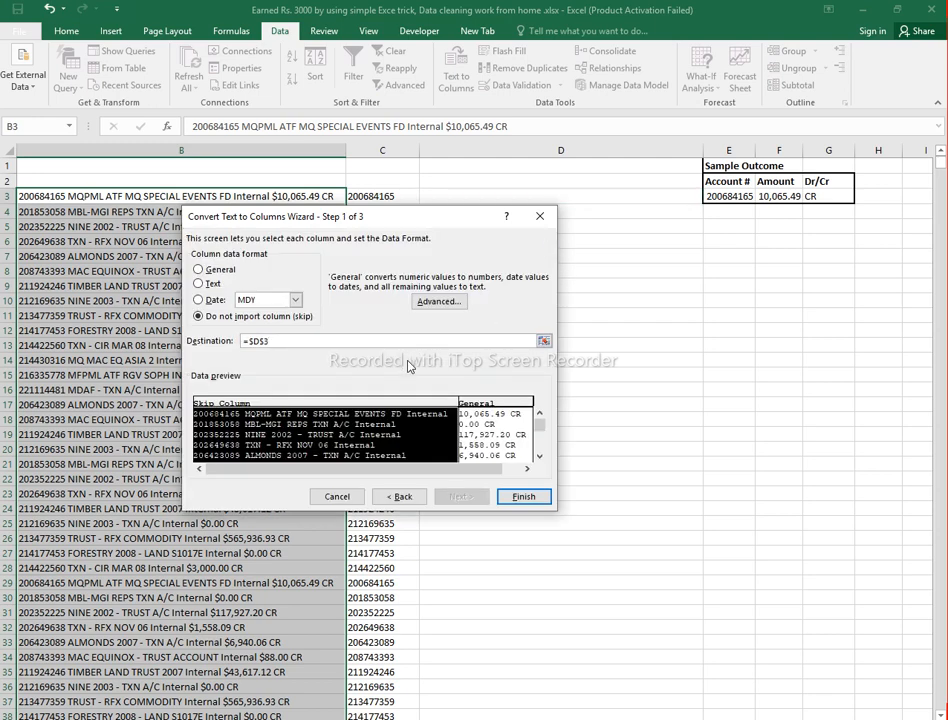
pyautogui.click(523, 496)
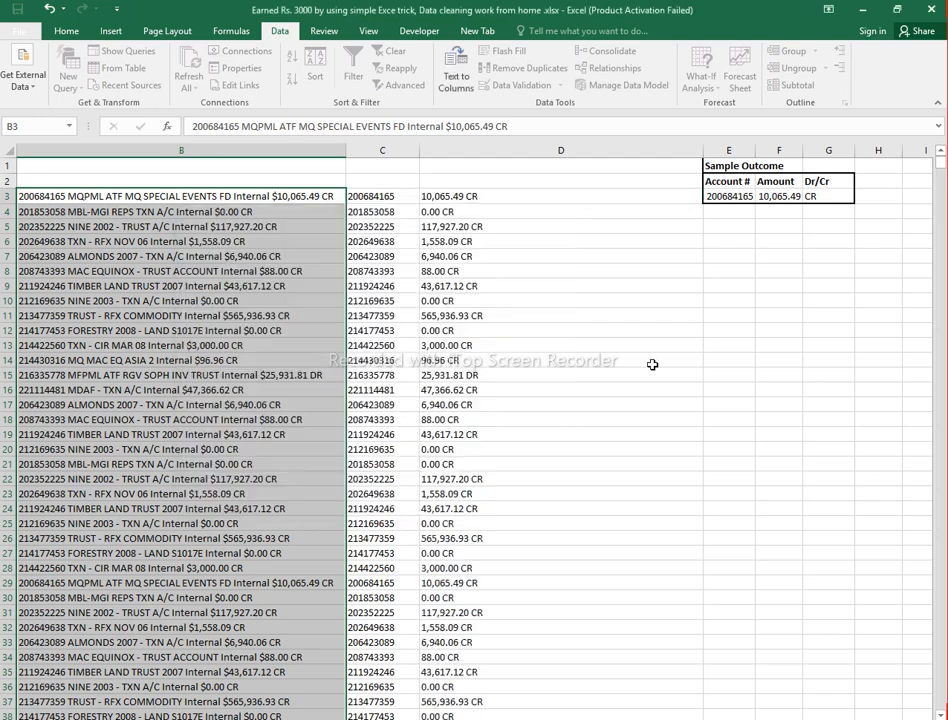
# Examine the extracted amount and Dr/Cr text in column D from row 3 to the last row.
pyautogui.click(460, 270)
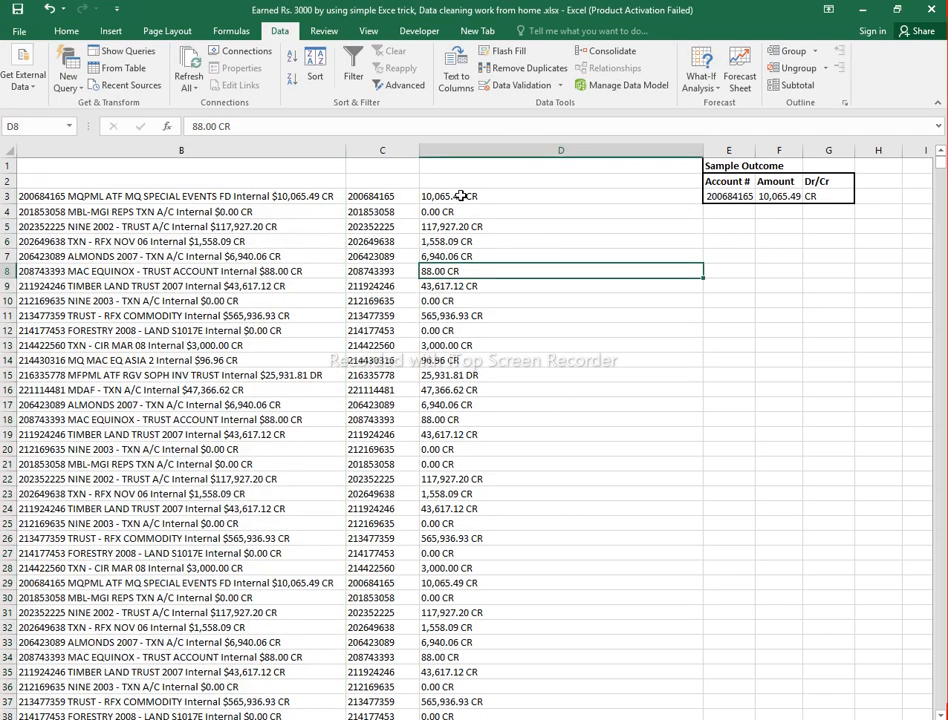
pyautogui.click(464, 196)
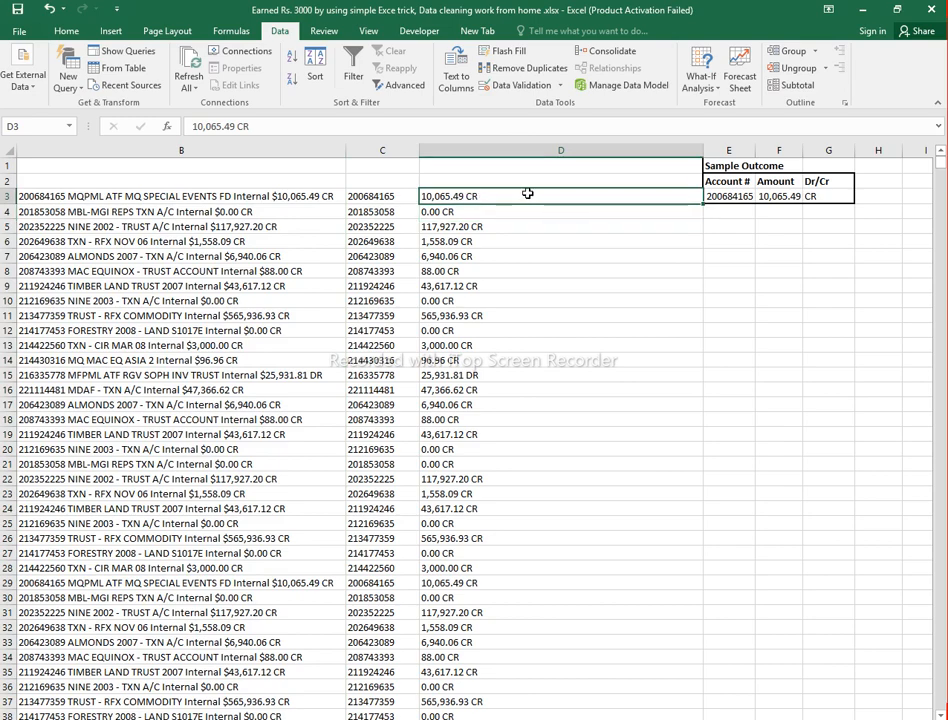
pyautogui.hotkey('ctrl', 'shift', 'Down')
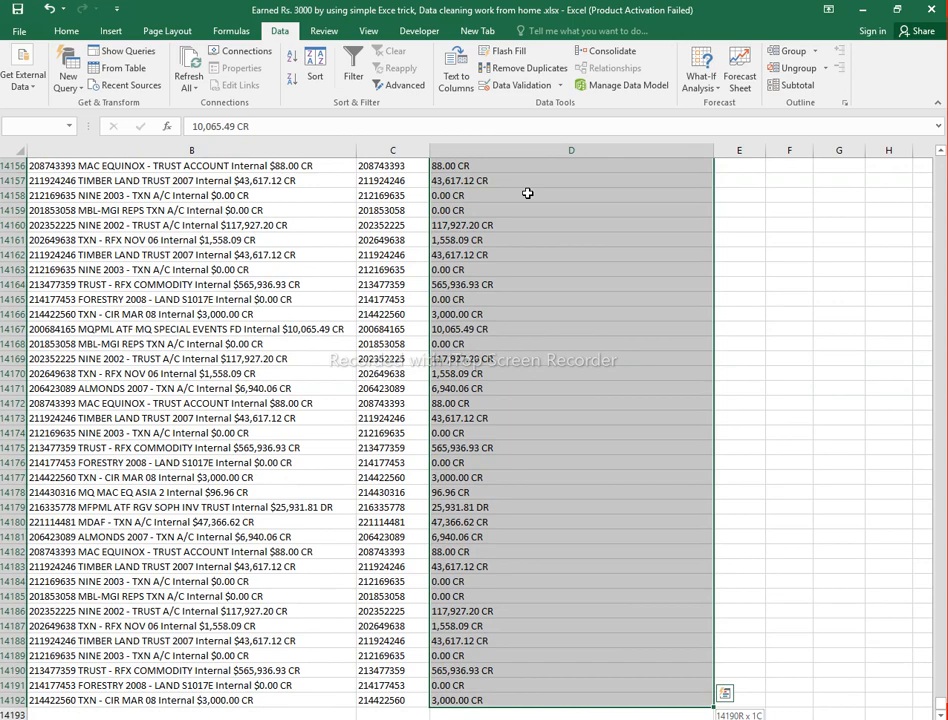
pyautogui.hotkey('ctrl', 'shift', 'Up')
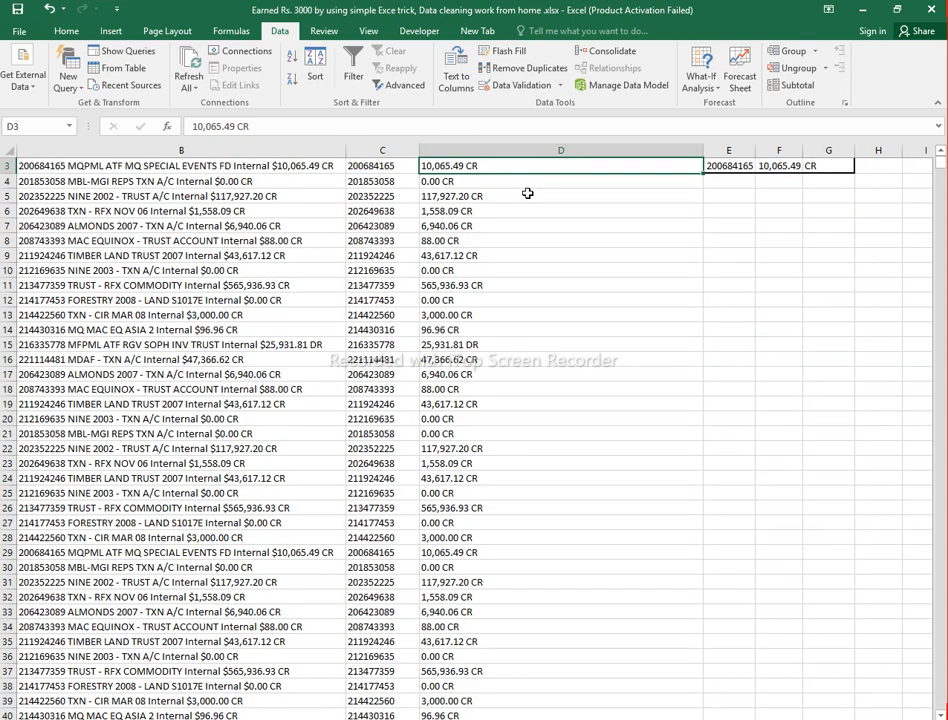
pyautogui.scroll(1, 527, 193)
pyautogui.click(565, 314)
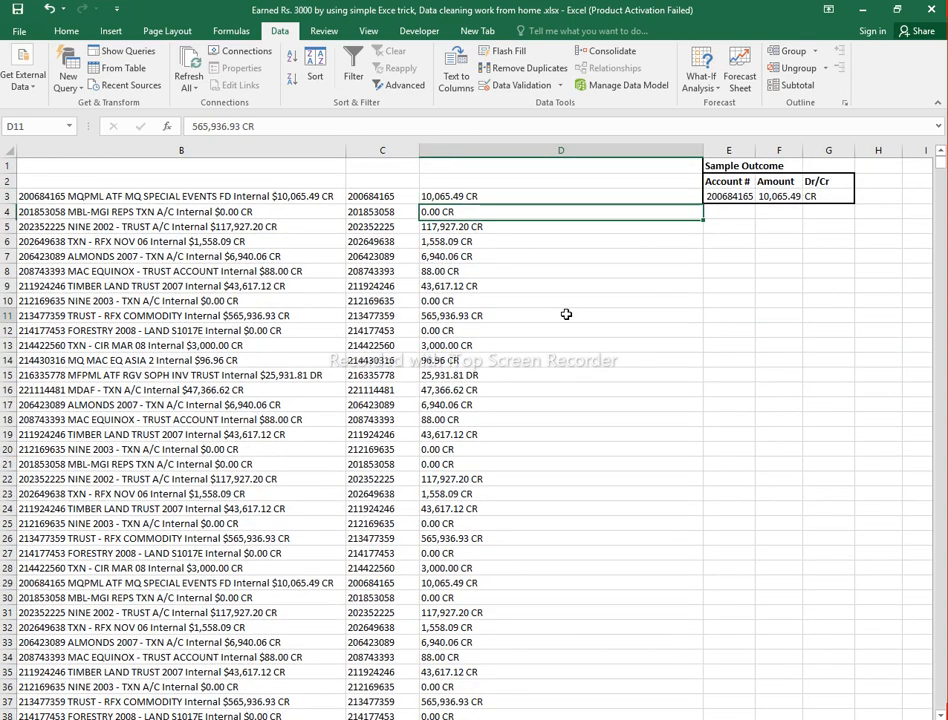
pyautogui.click(547, 452)
pyautogui.click(483, 225)
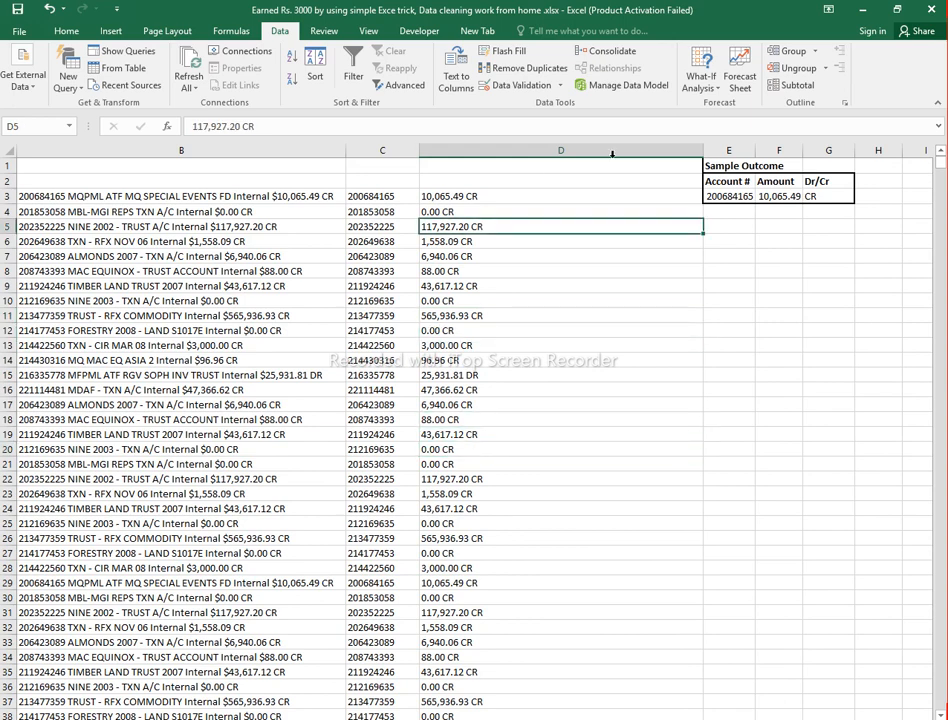
# Narrow column D to fit the amount text and insert a blank column E before the Sample Outcome table.
pyautogui.moveTo(702, 153); pyautogui.dragTo(527, 165)
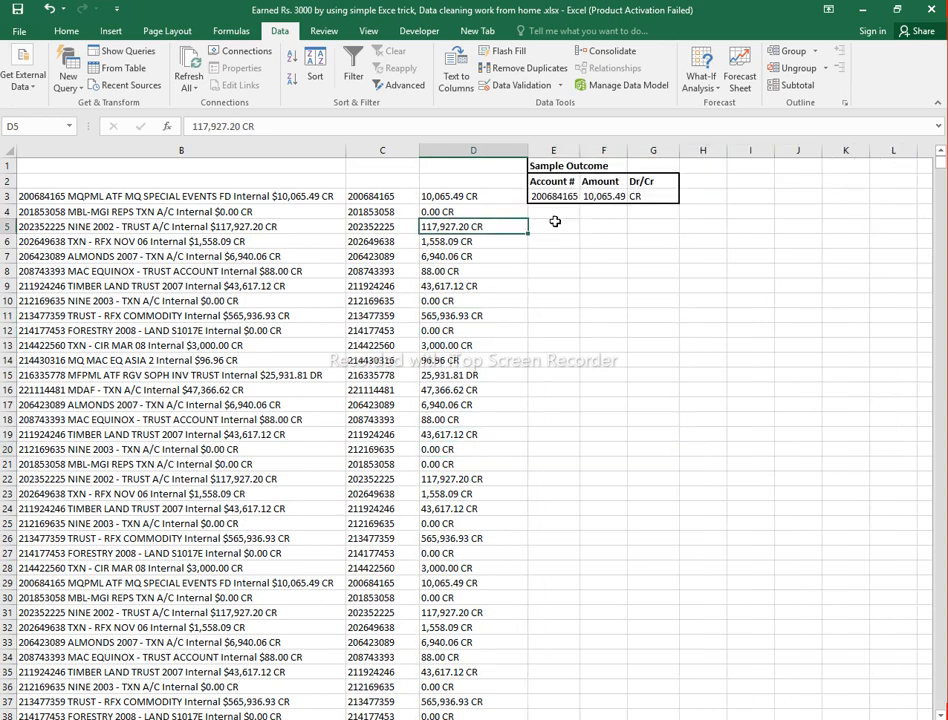
pyautogui.click(598, 301)
pyautogui.rightClick(547, 148)
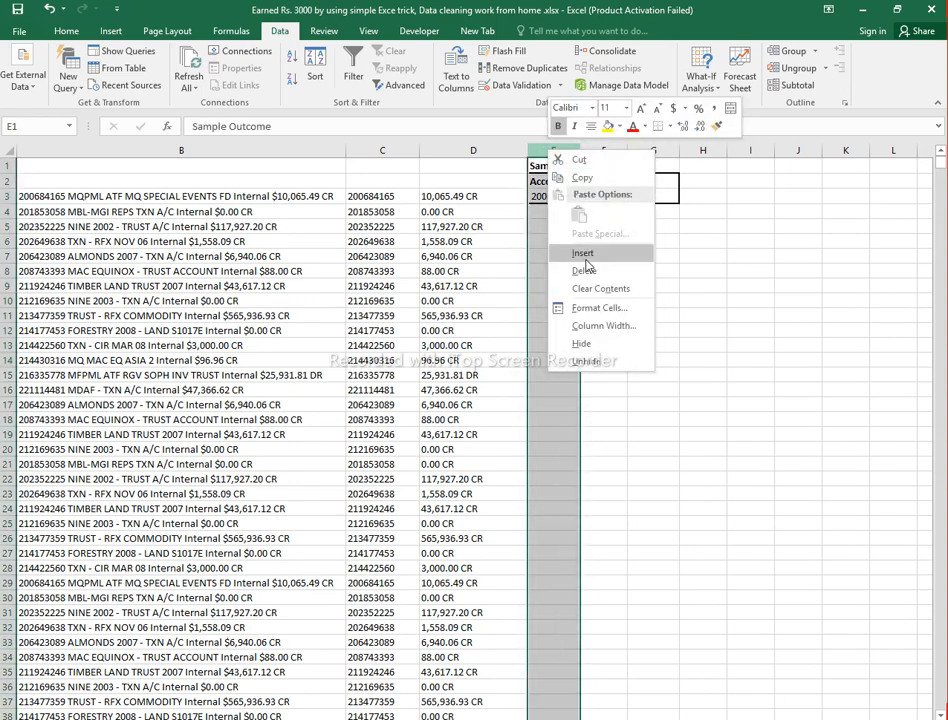
pyautogui.click(586, 260)
pyautogui.click(494, 196)
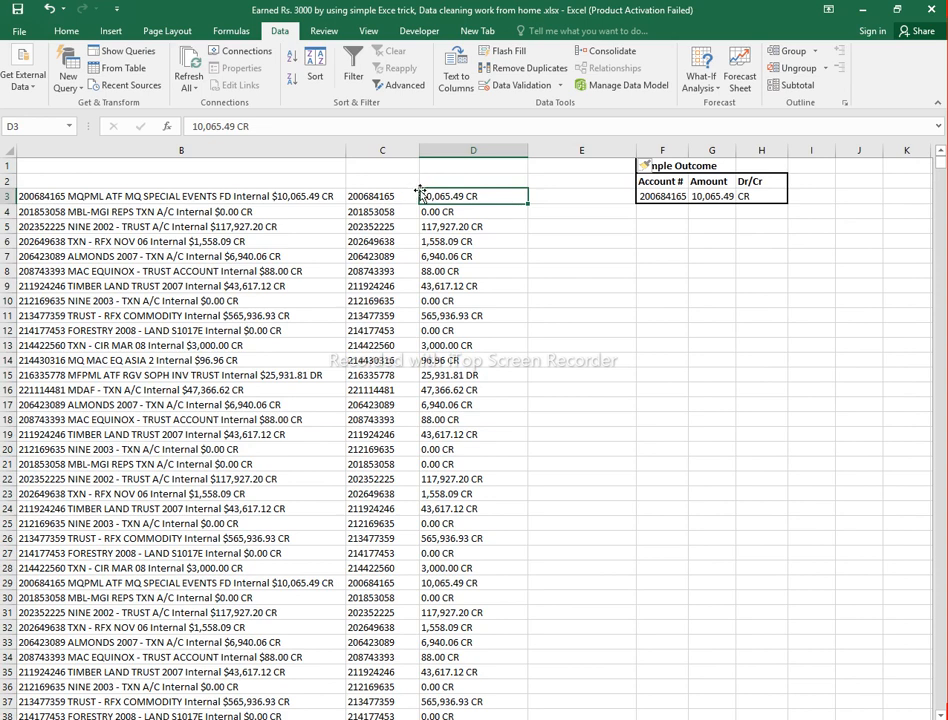
pyautogui.click(575, 198)
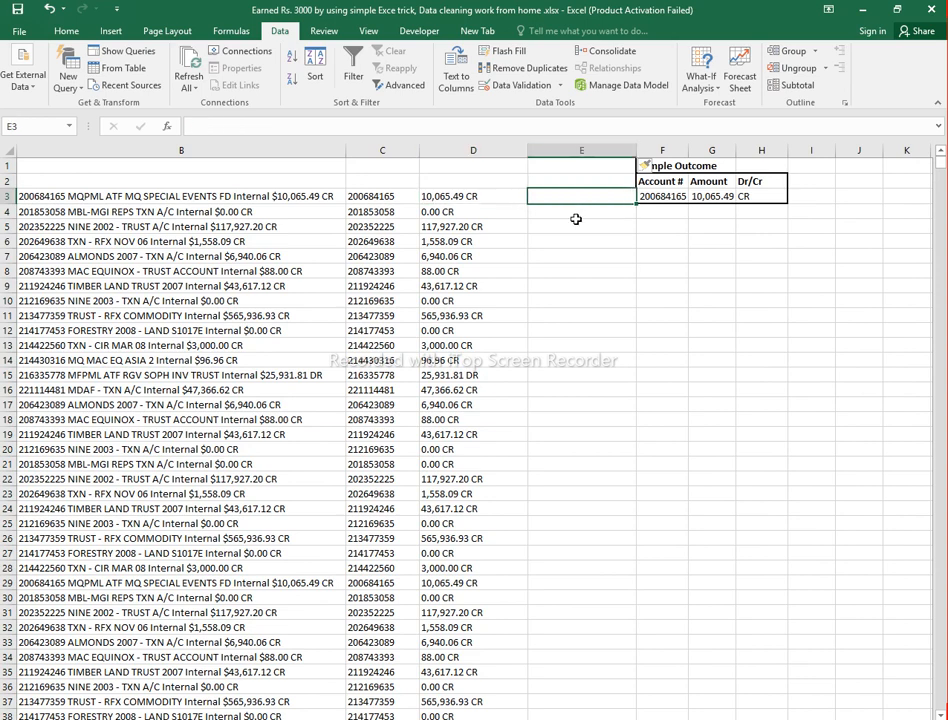
# Split the entries from D3 to the last row into amount and Dr/Cr columns using Text to Columns with only Space as delimiter.
pyautogui.click(439, 196)
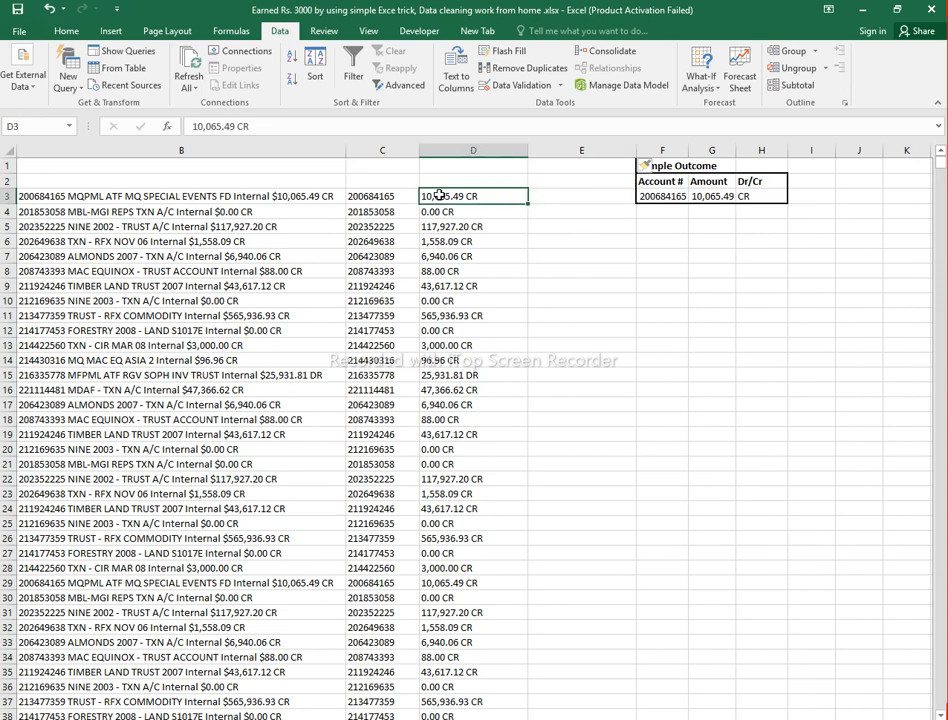
pyautogui.hotkey('ctrl', 'shift', 'Down')
pyautogui.hotkey('ctrl', 'BackSpace')
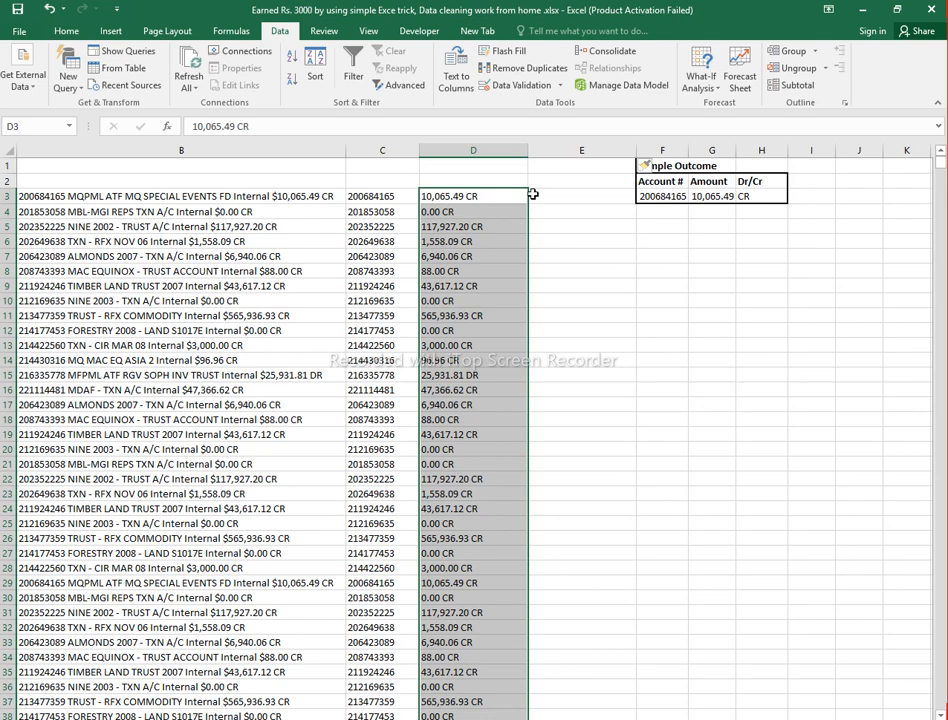
pyautogui.click(460, 81)
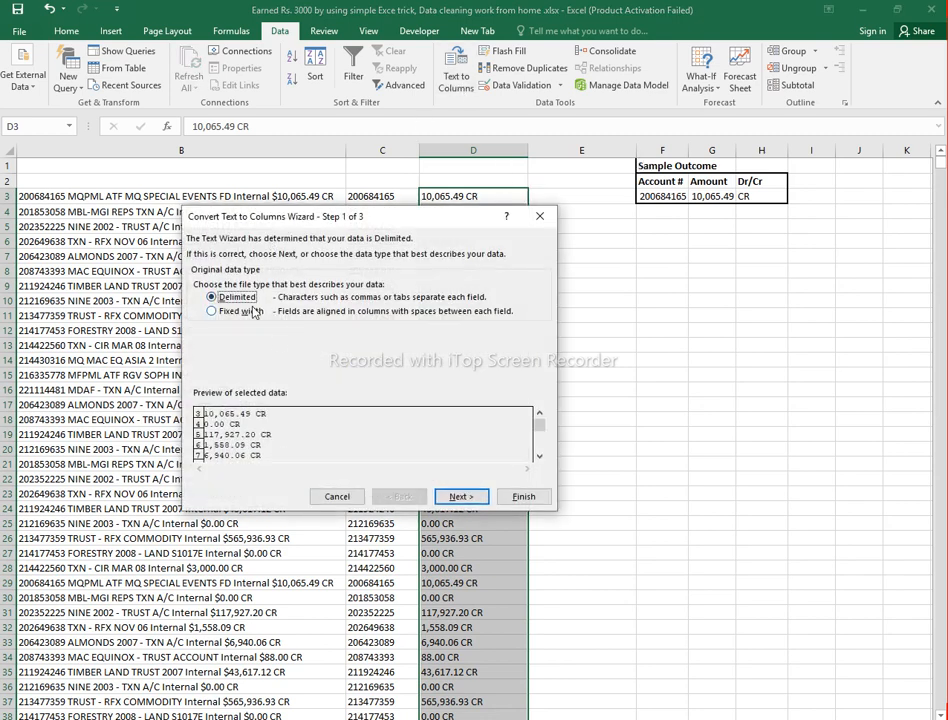
pyautogui.click(460, 498)
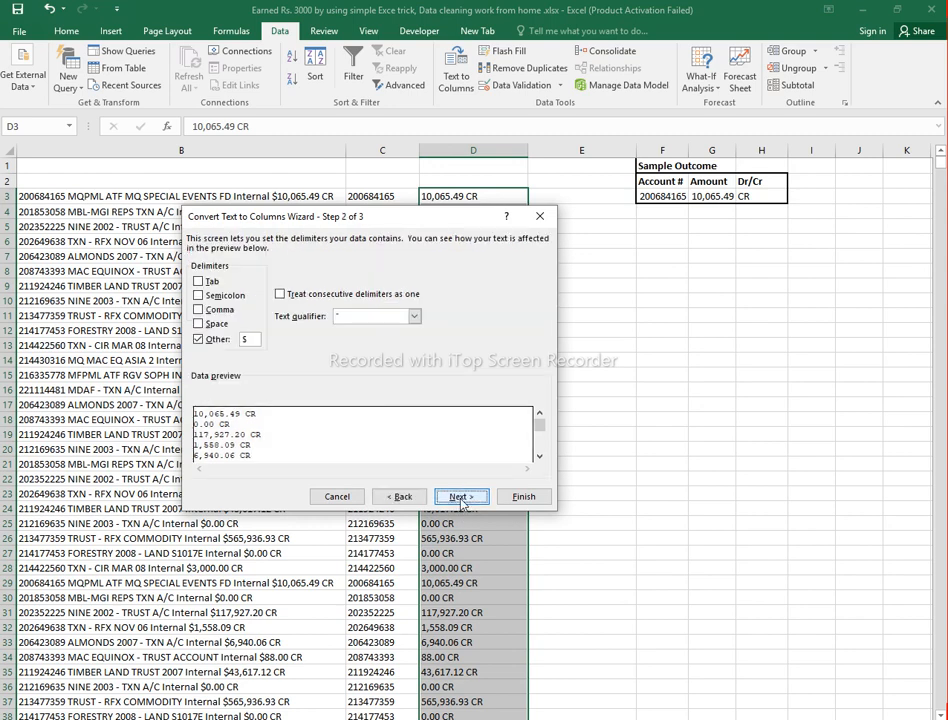
pyautogui.click(217, 326)
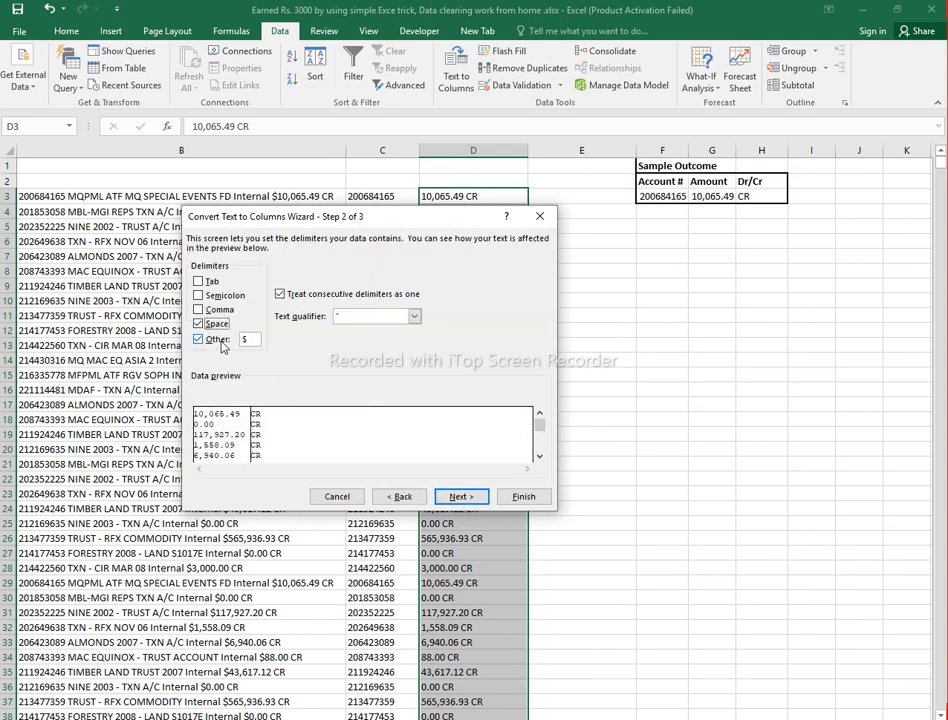
pyautogui.click(219, 340)
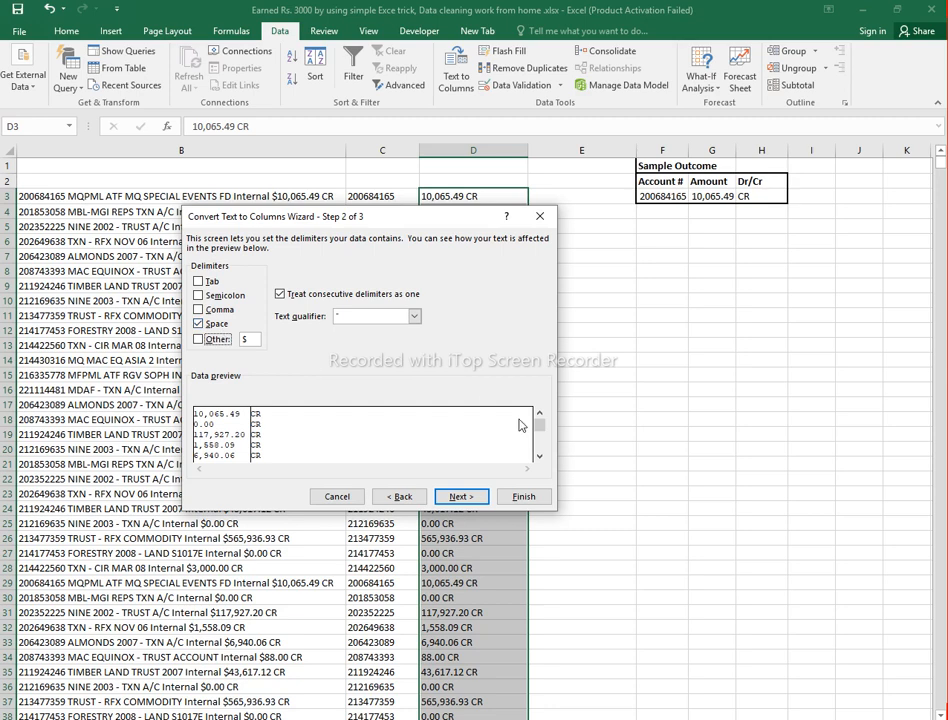
pyautogui.click(218, 324)
pyautogui.click(218, 324)
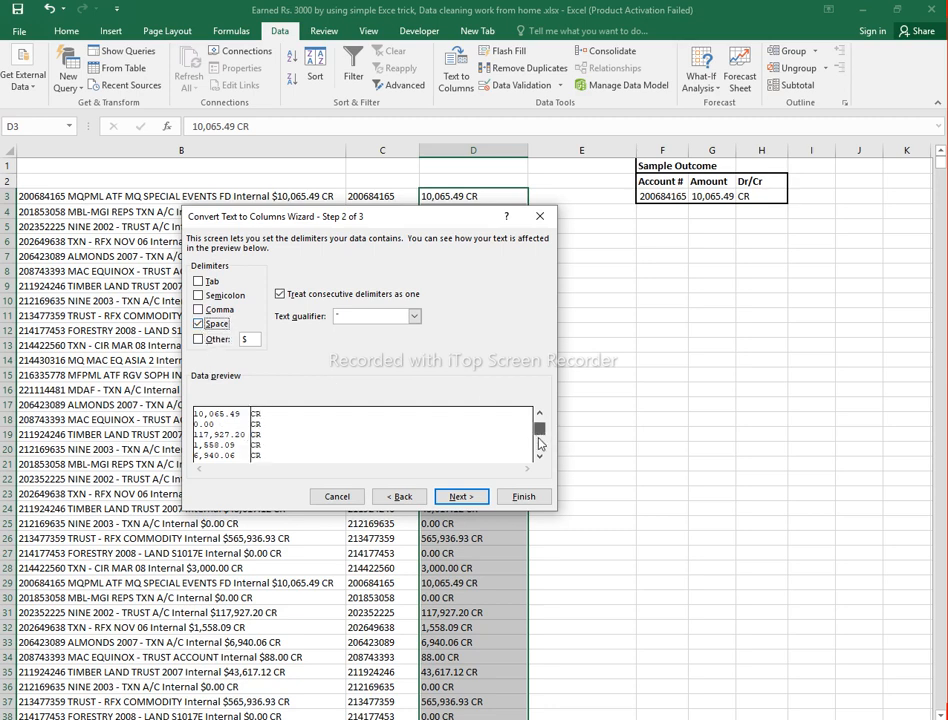
pyautogui.moveTo(538, 436); pyautogui.dragTo(537, 451)
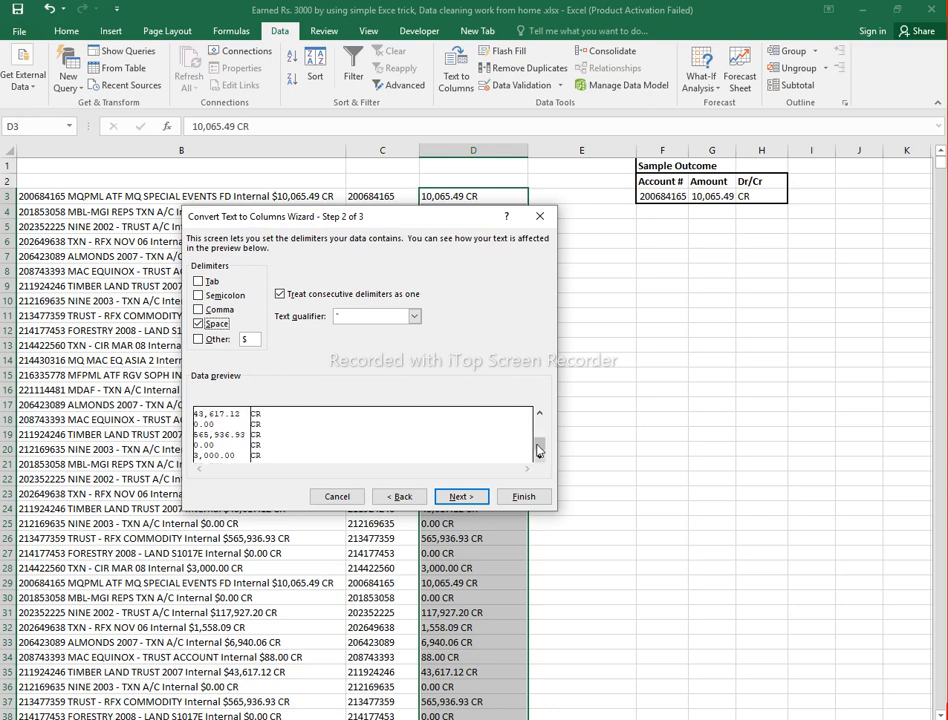
pyautogui.click(529, 500)
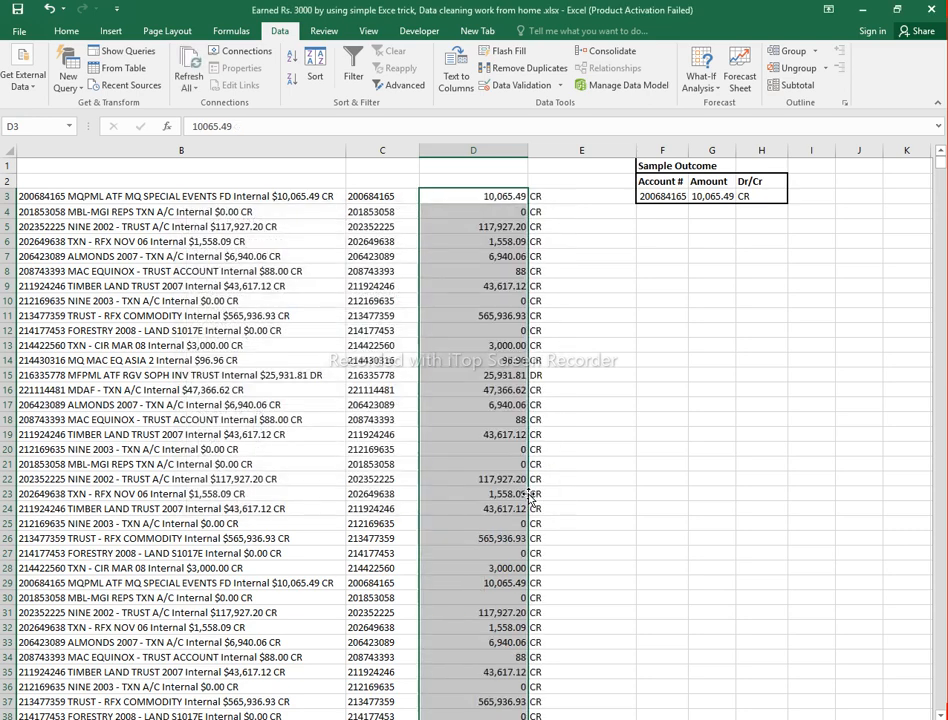
# Check the separated amount and Dr/Cr entries, and narrow column D to fit the amounts more closely.
pyautogui.click(601, 432)
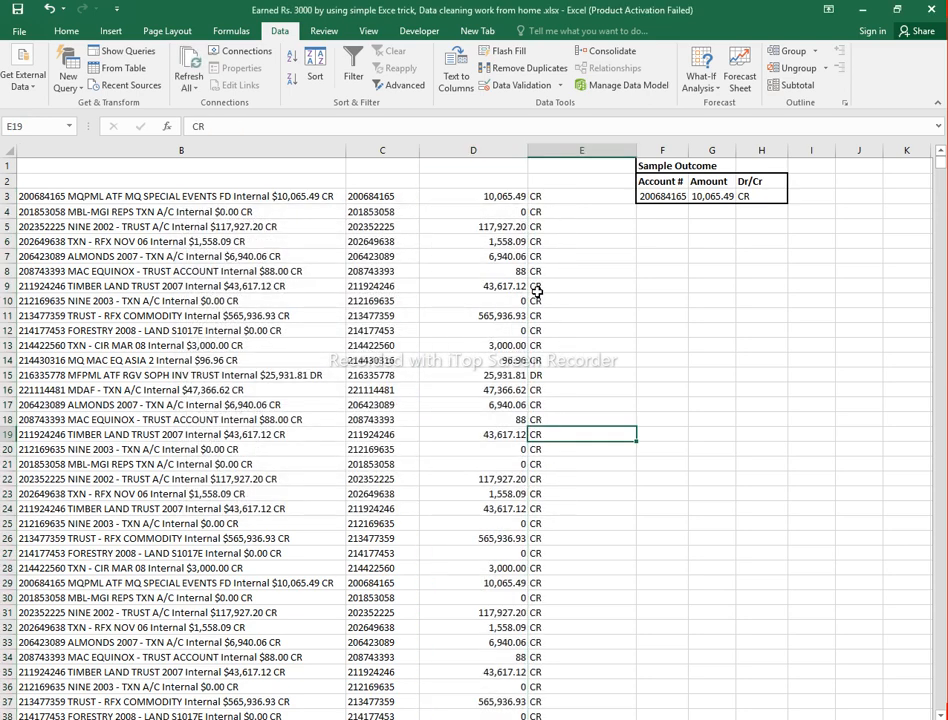
pyautogui.scroll(-7, 537, 291)
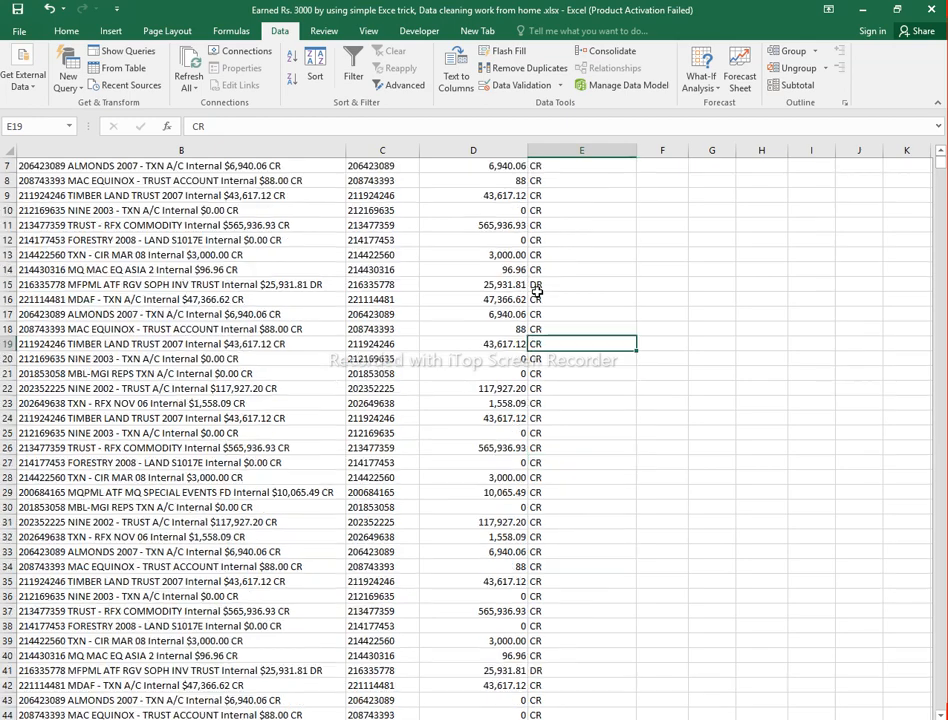
pyautogui.scroll(7, 537, 291)
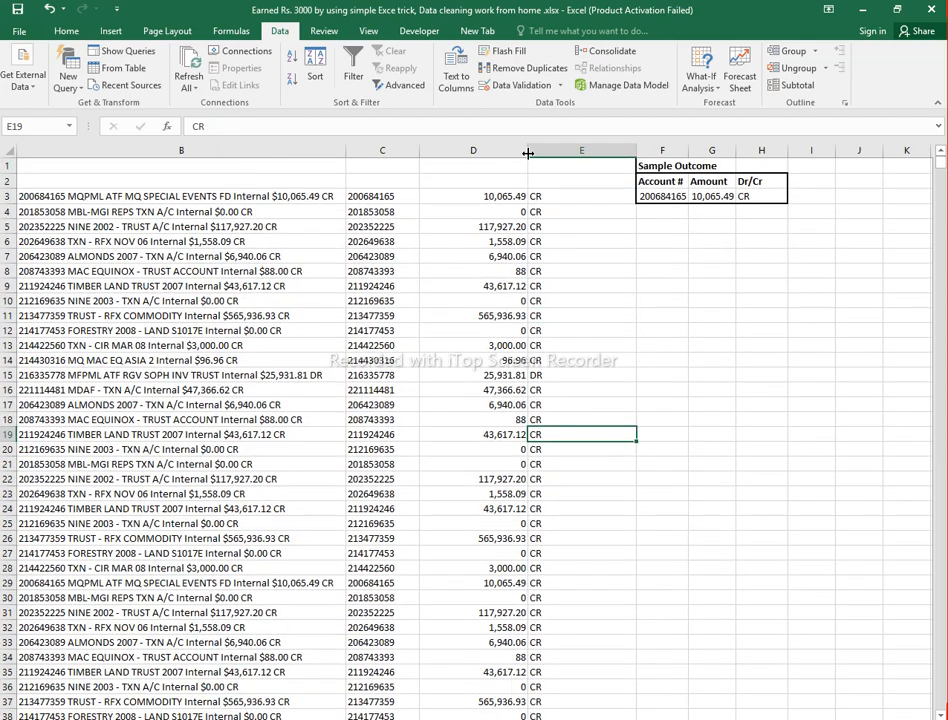
pyautogui.moveTo(528, 153); pyautogui.dragTo(502, 152)
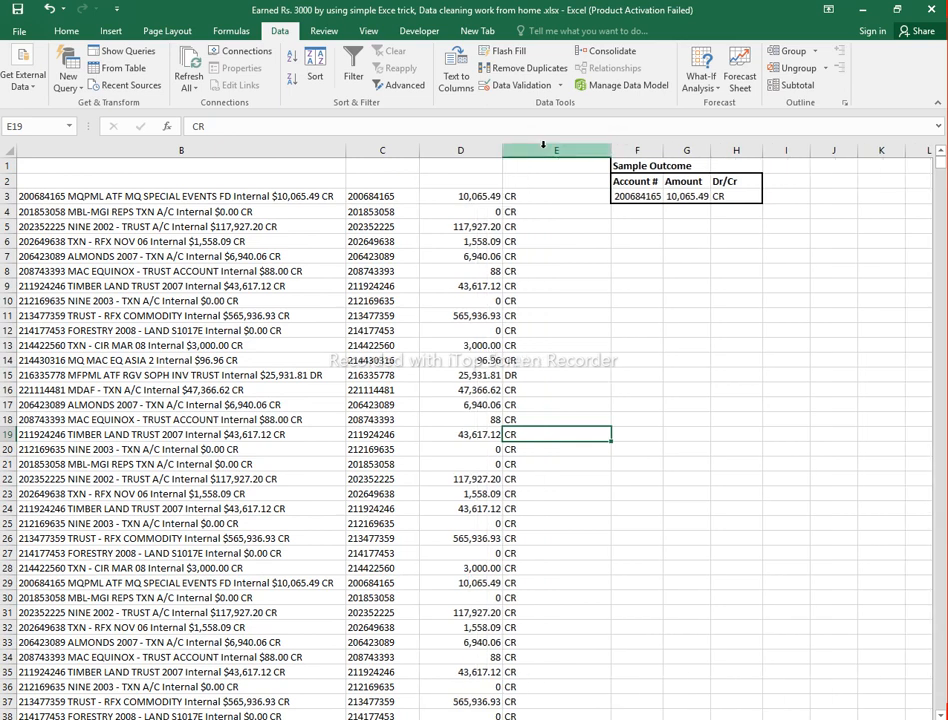
# Add the headings Acc in C2 and Amount in D2 above the extracted account numbers and amounts.
pyautogui.click(543, 146)
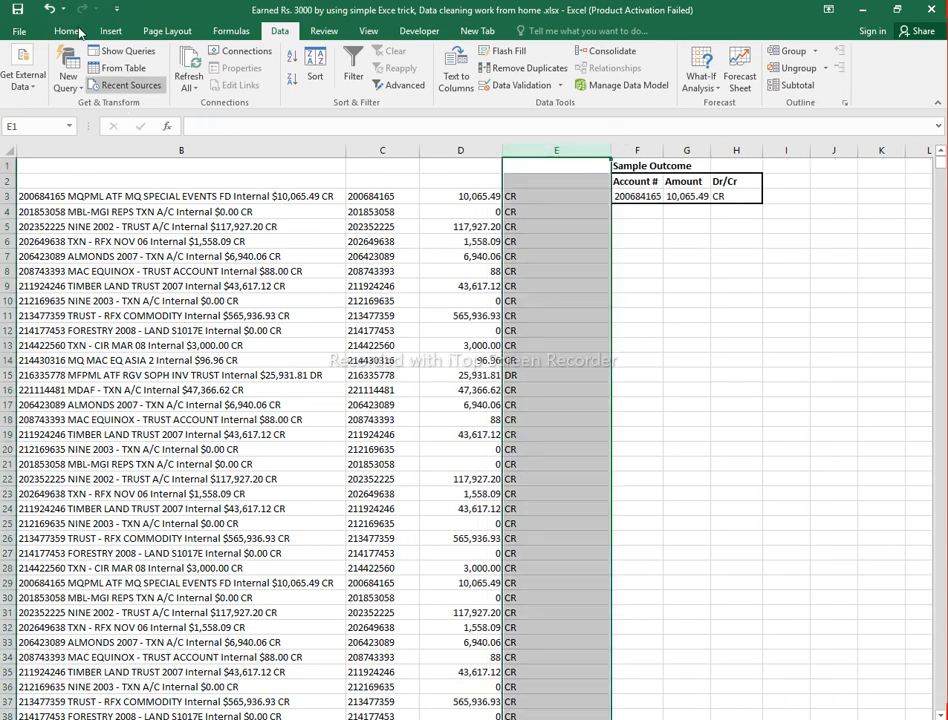
pyautogui.click(64, 30)
pyautogui.click(391, 181)
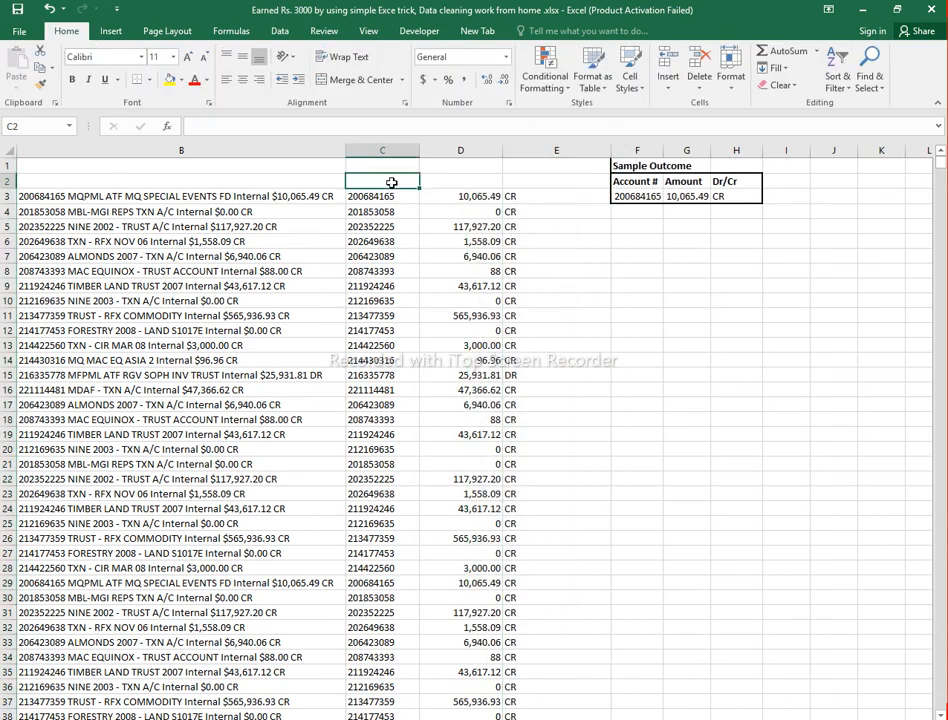
pyautogui.write('aCC')
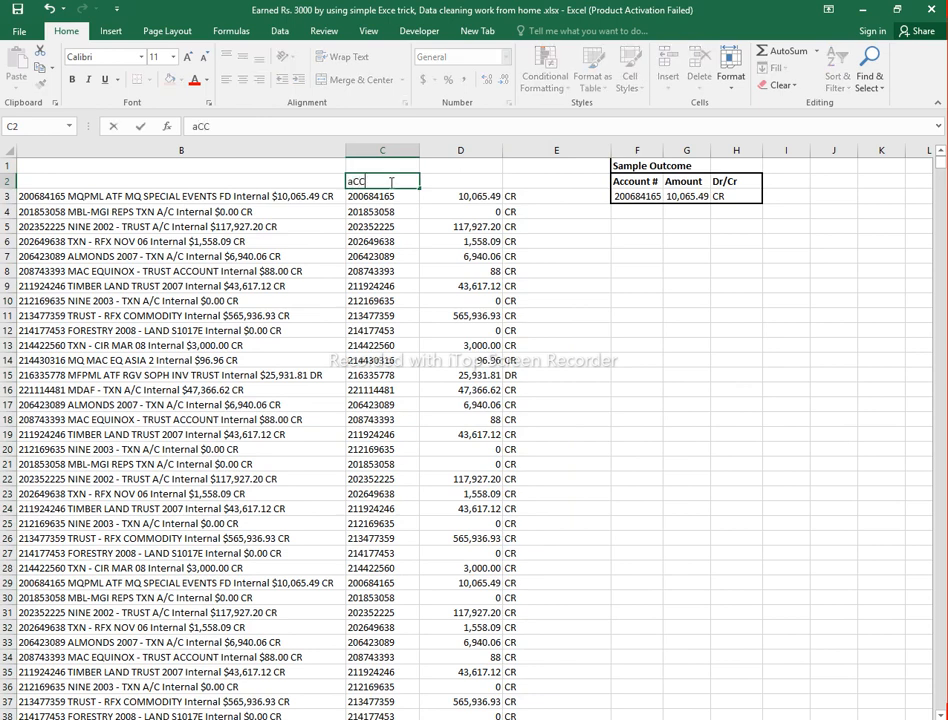
pyautogui.press('Tab')
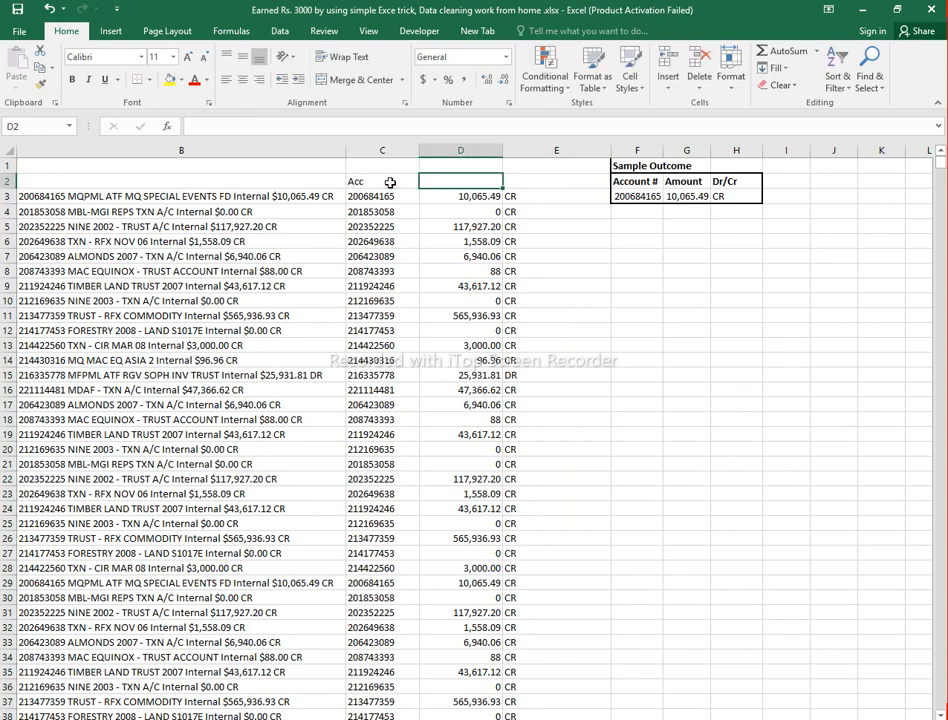
pyautogui.write('Amount')
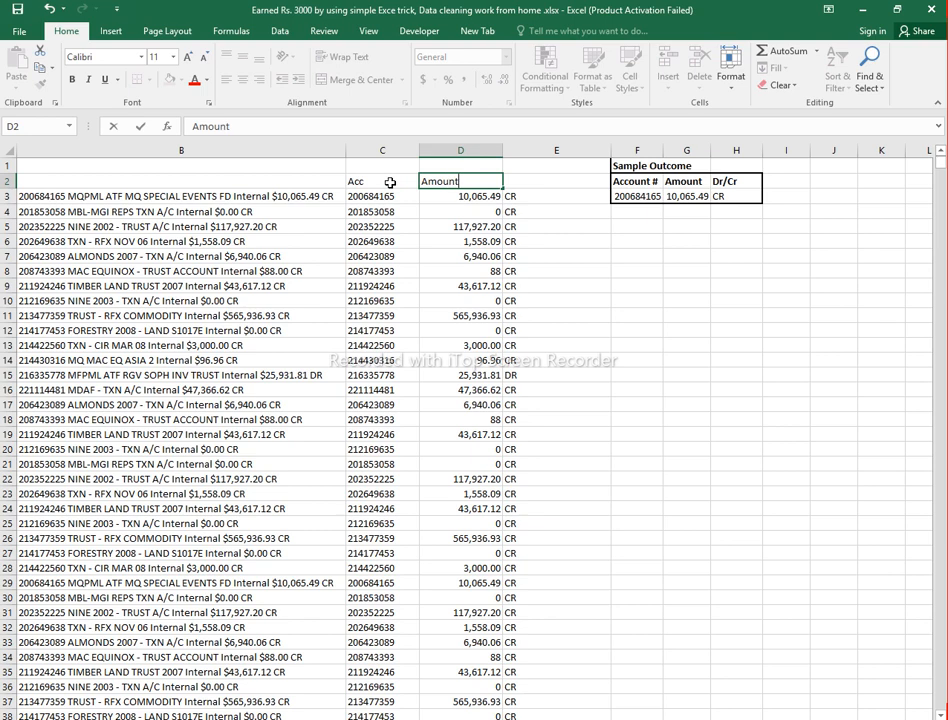
pyautogui.press('Tab')
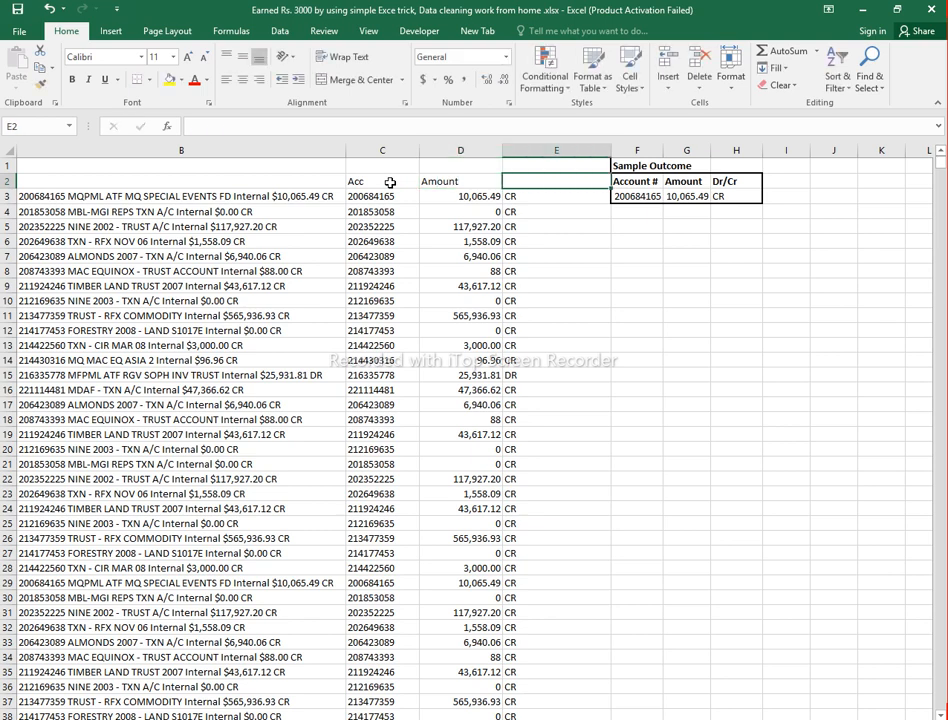
pyautogui.click(447, 182)
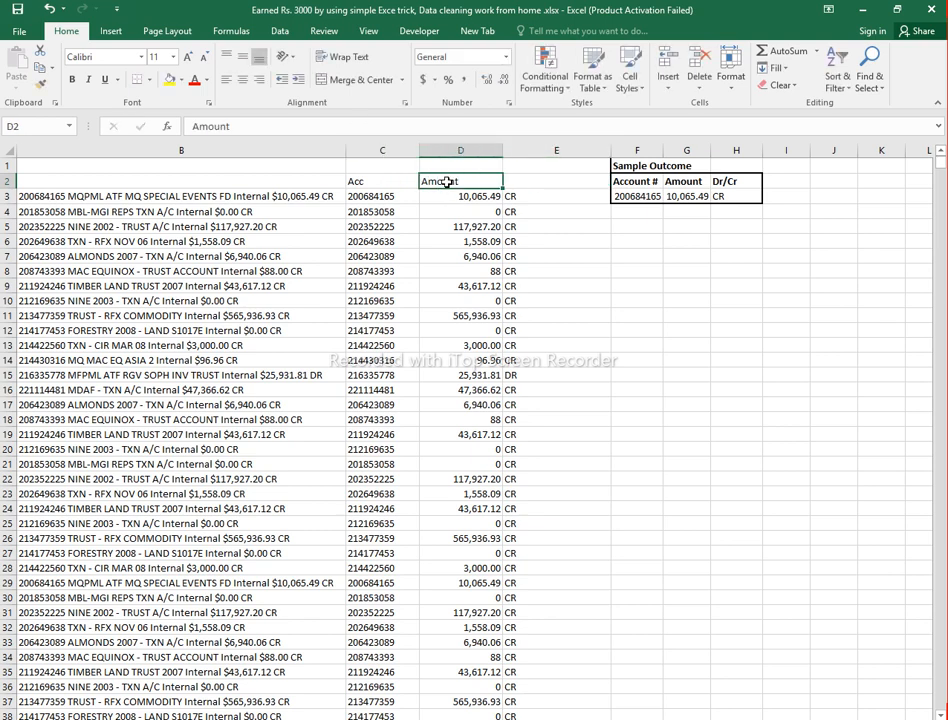
pyautogui.click(628, 361)
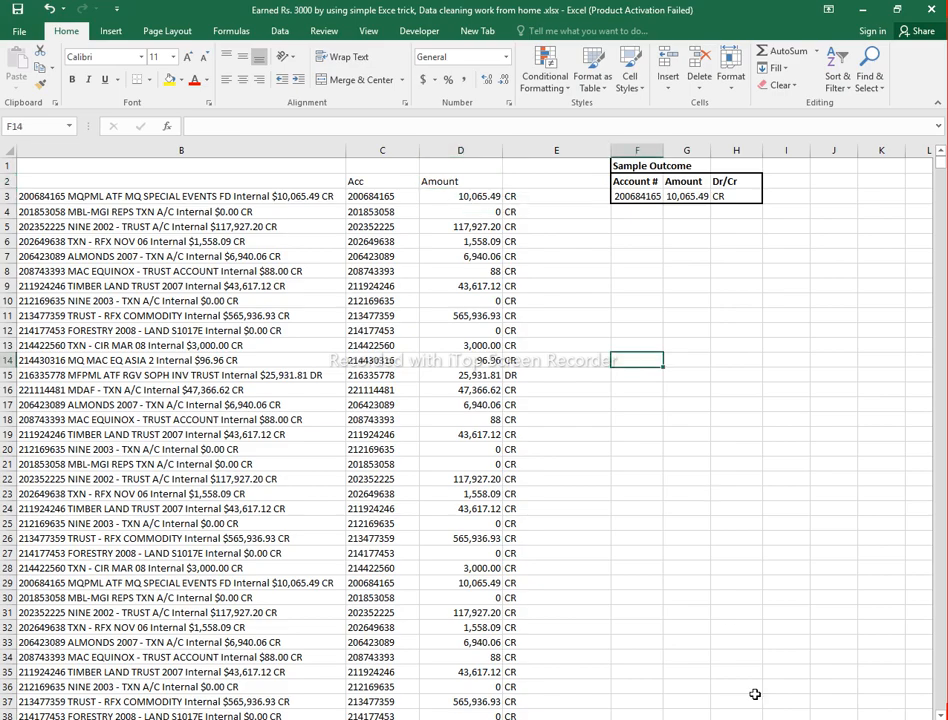